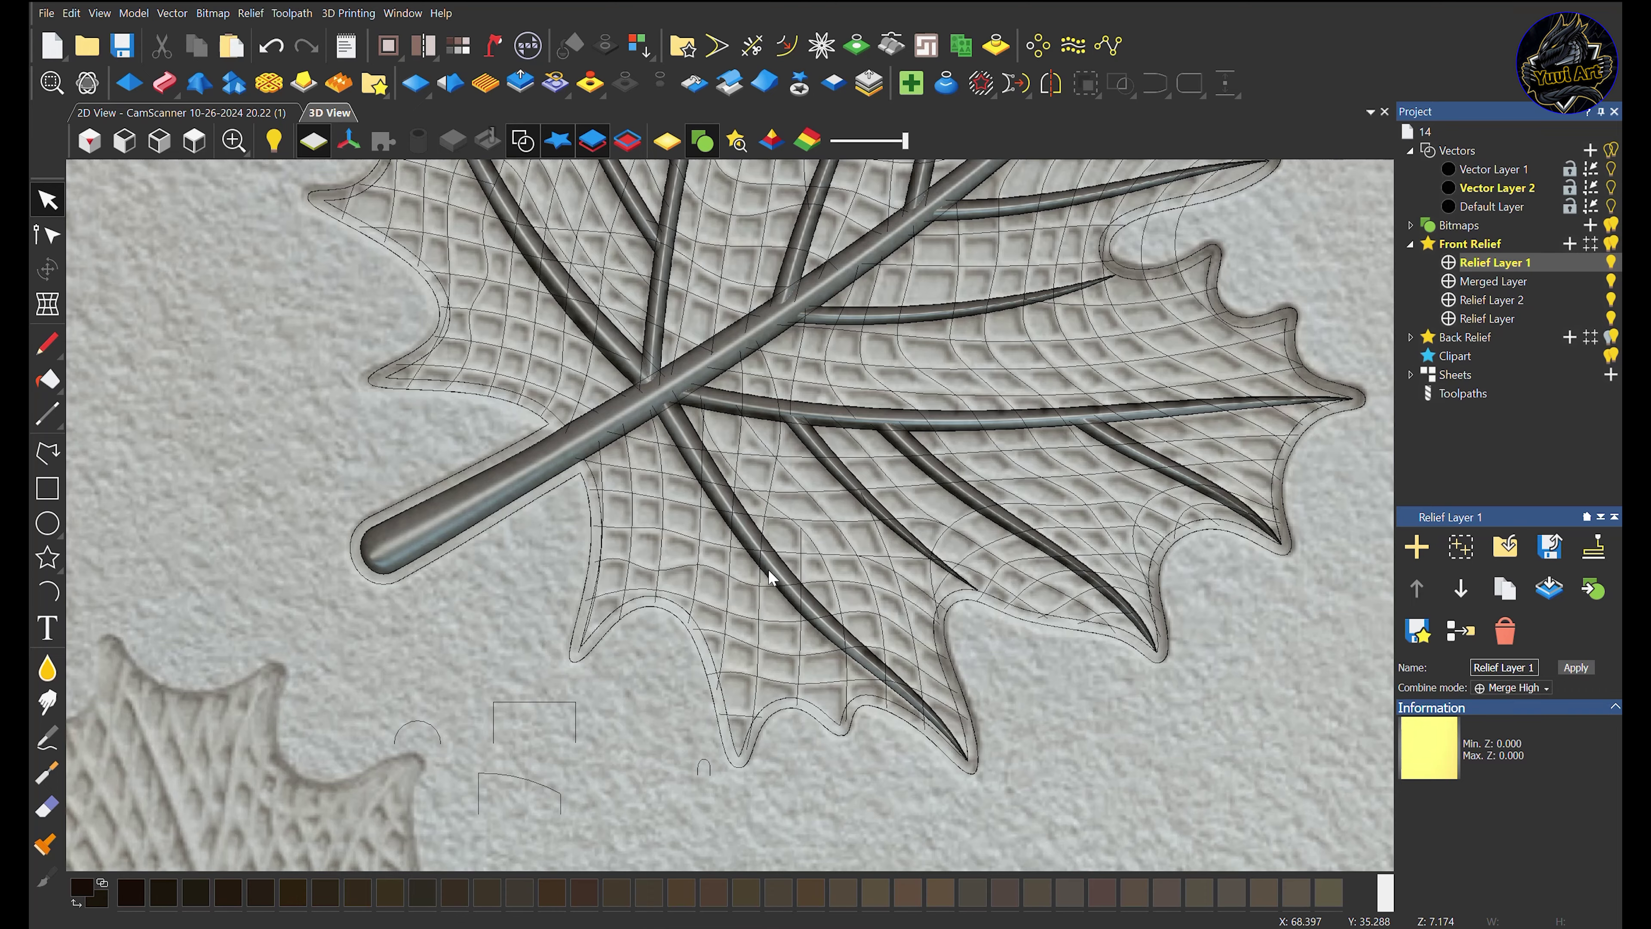
# Switch the 3D view from the textured display to plain yellow relief shading
pyautogui.scroll(1, 768, 570)
pyautogui.moveTo(789, 584); pyautogui.dragTo(756, 545, button='middle')
pyautogui.click(672, 147)
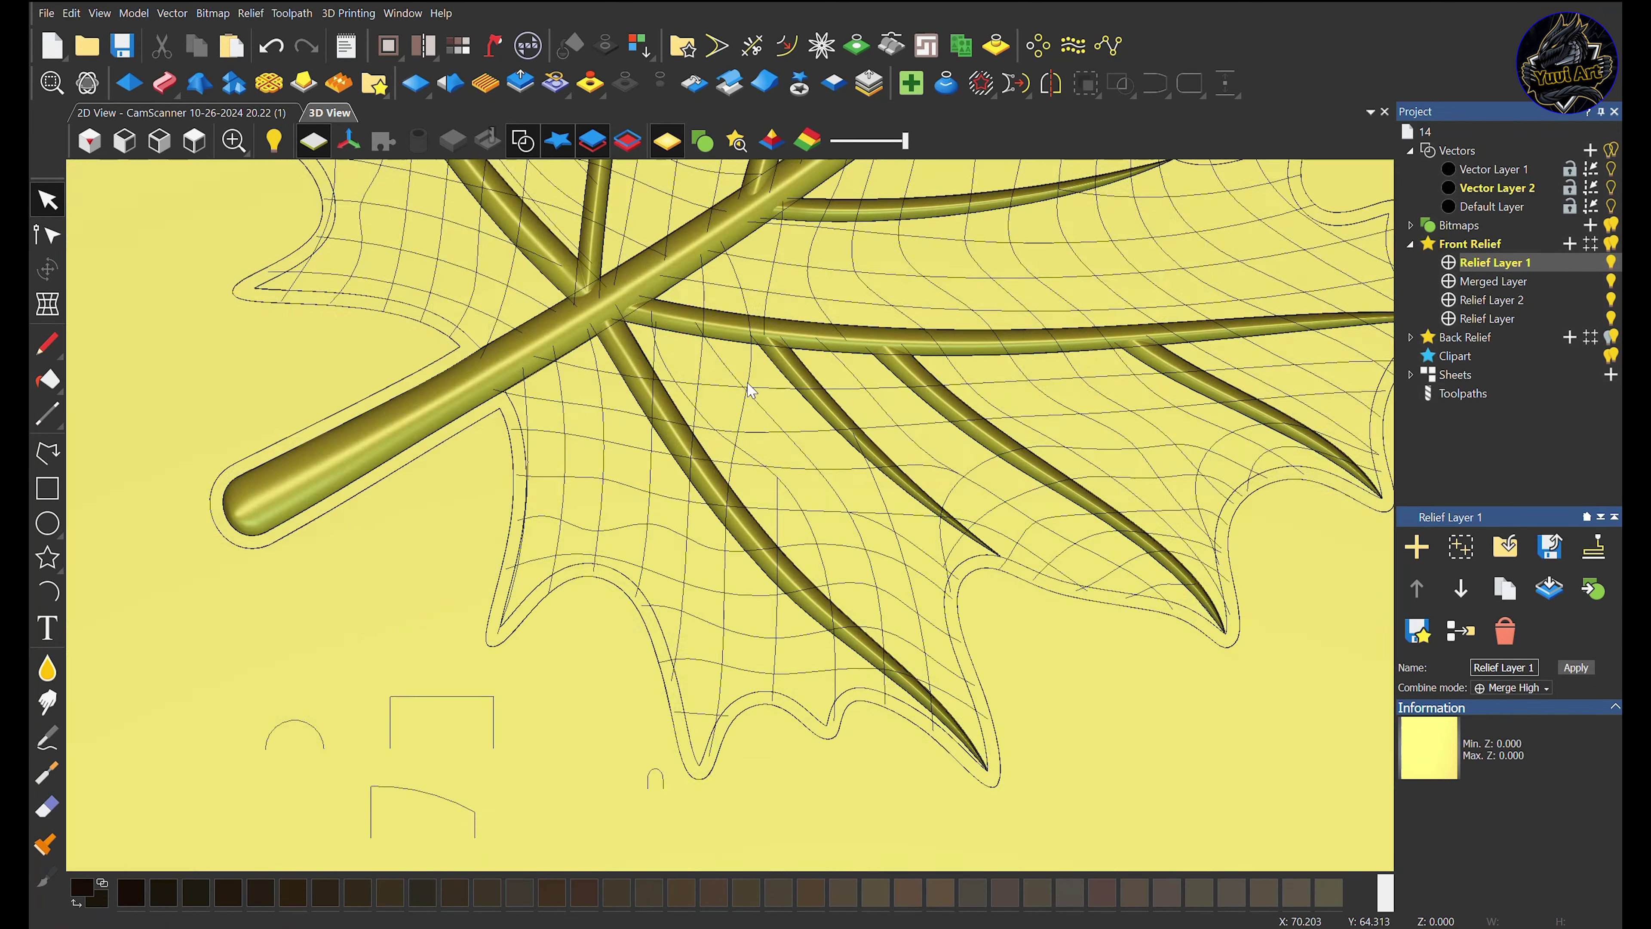
# Move the small 3 by 4 arch profile vector below the leaf to Vector Layer 1
pyautogui.scroll(-5, 749, 389)
pyautogui.scroll(4, 888, 651)
pyautogui.scroll(1, 653, 527)
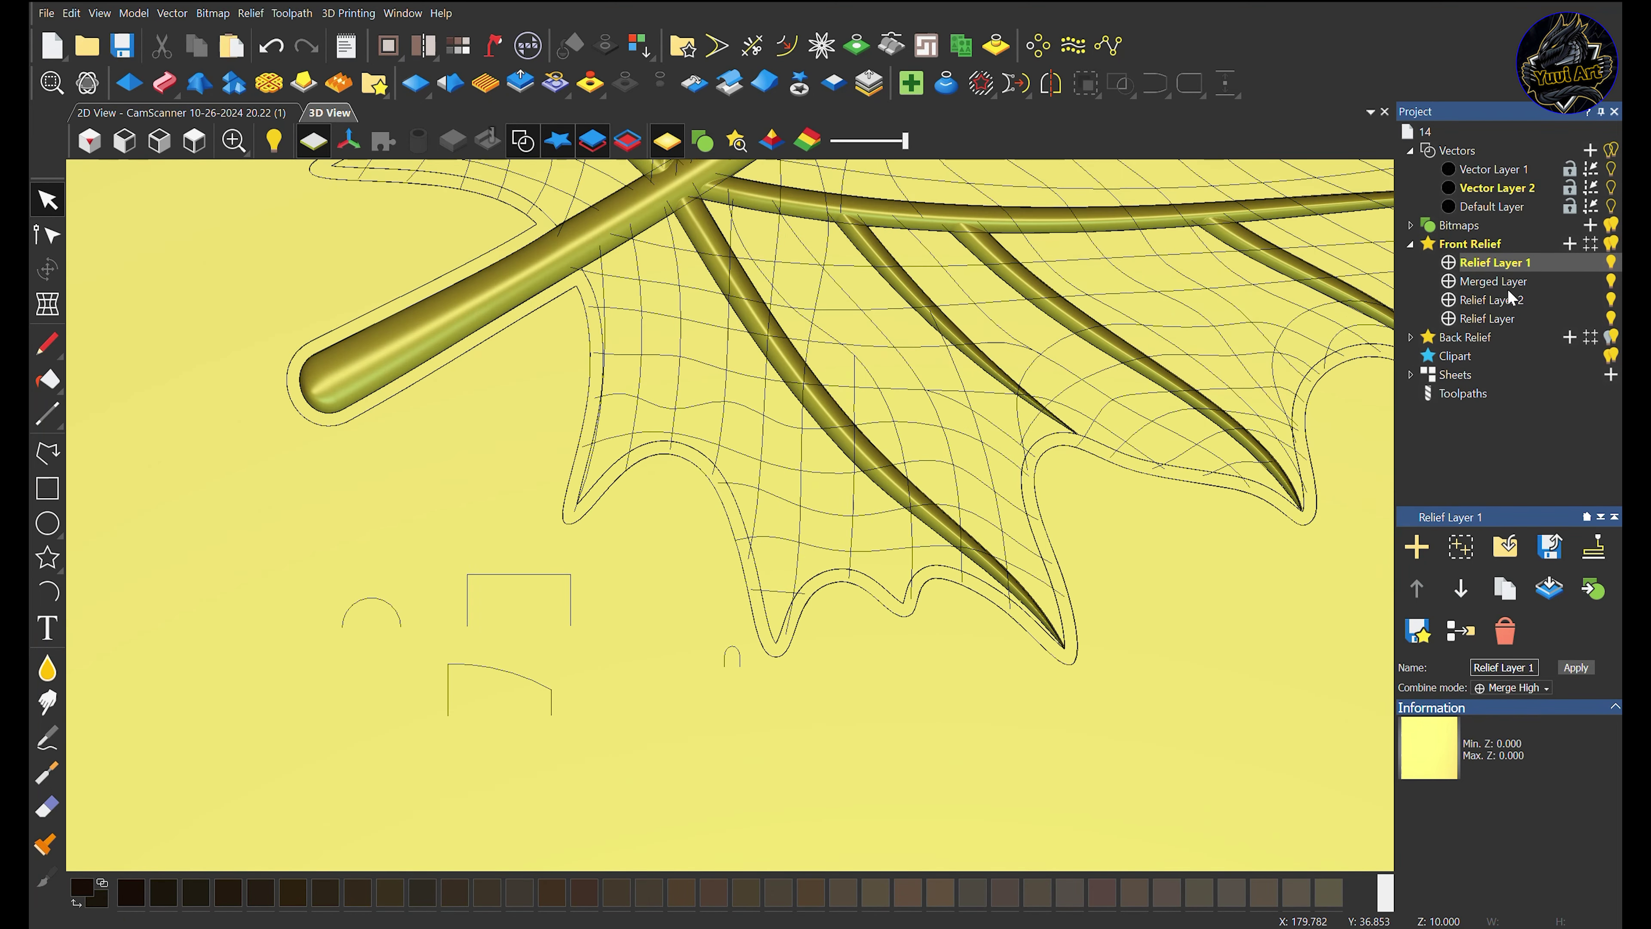
pyautogui.click(293, 116)
pyautogui.scroll(3, 739, 480)
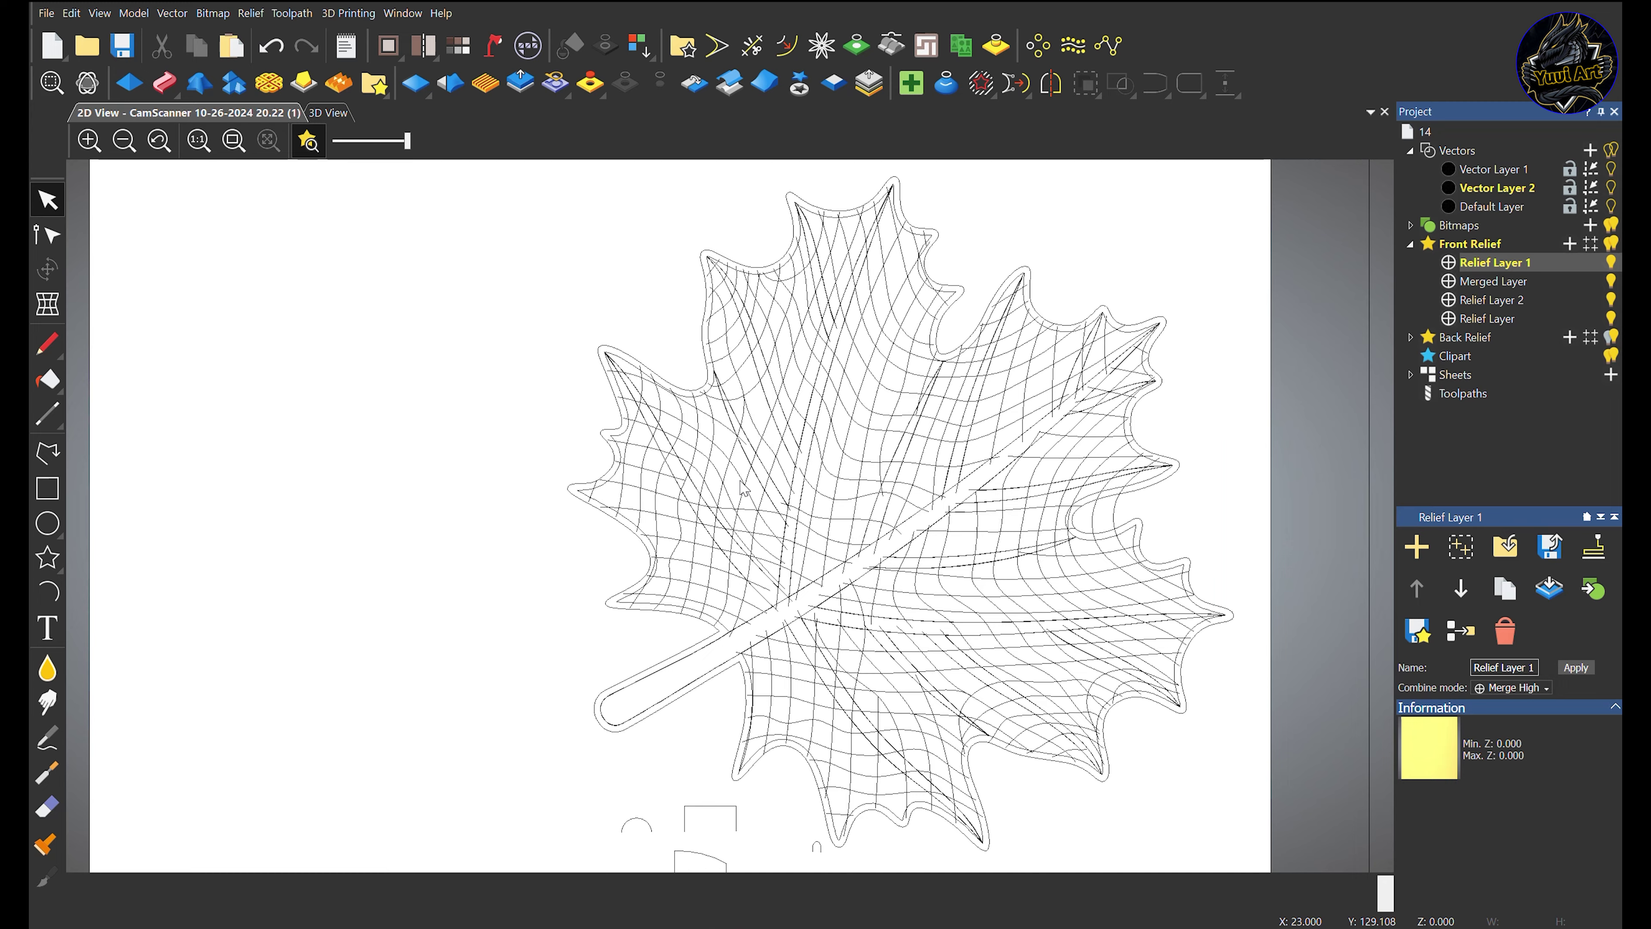
pyautogui.click(329, 116)
pyautogui.scroll(-5, 733, 491)
pyautogui.scroll(3, 750, 370)
pyautogui.scroll(4, 741, 839)
pyautogui.click(737, 579)
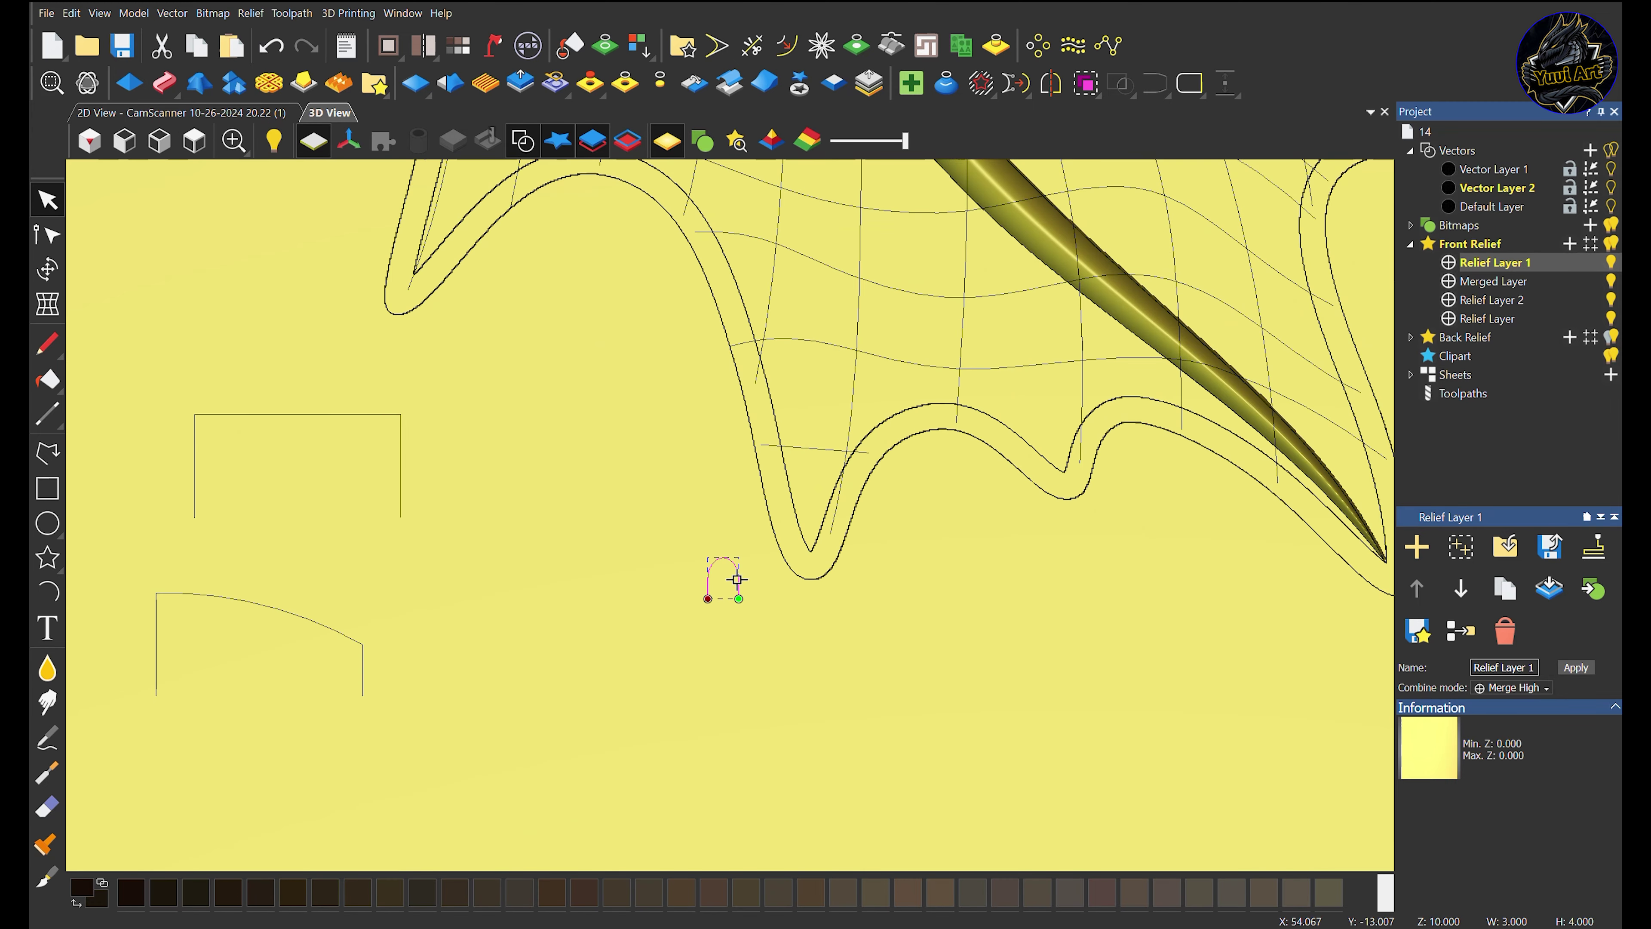
pyautogui.rightClick(736, 579)
pyautogui.moveTo(929, 481)
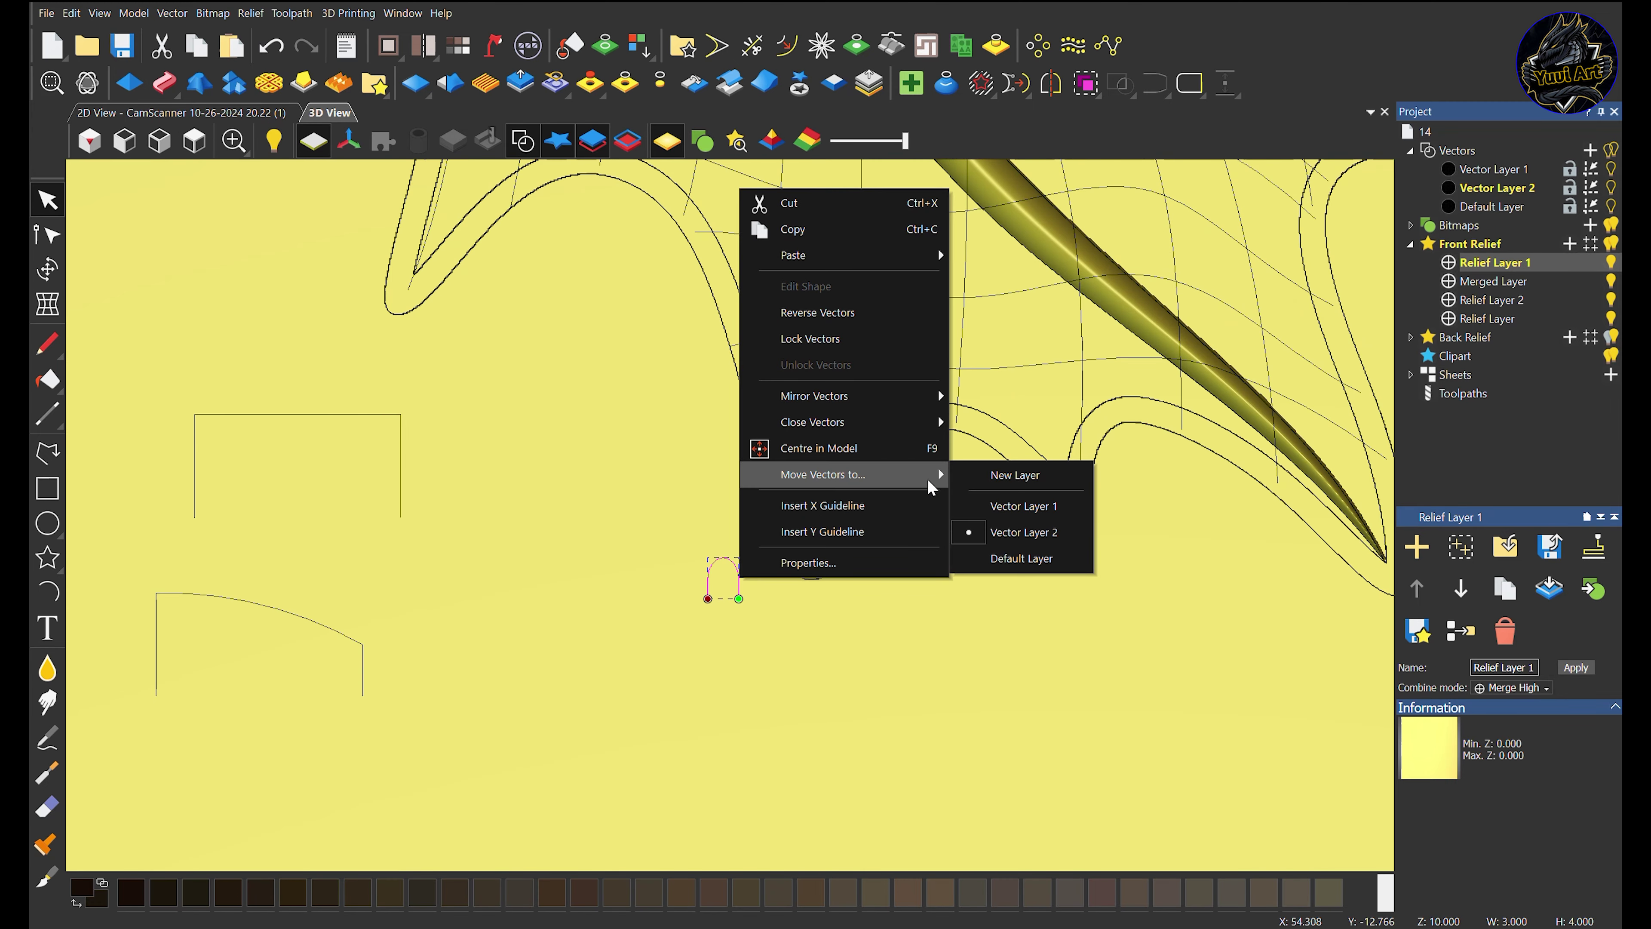
pyautogui.click(1014, 505)
# Hide Vector Layer 2 and the Default Layer, and make Vector Layer 1 the active vector layer
pyautogui.click(1610, 204)
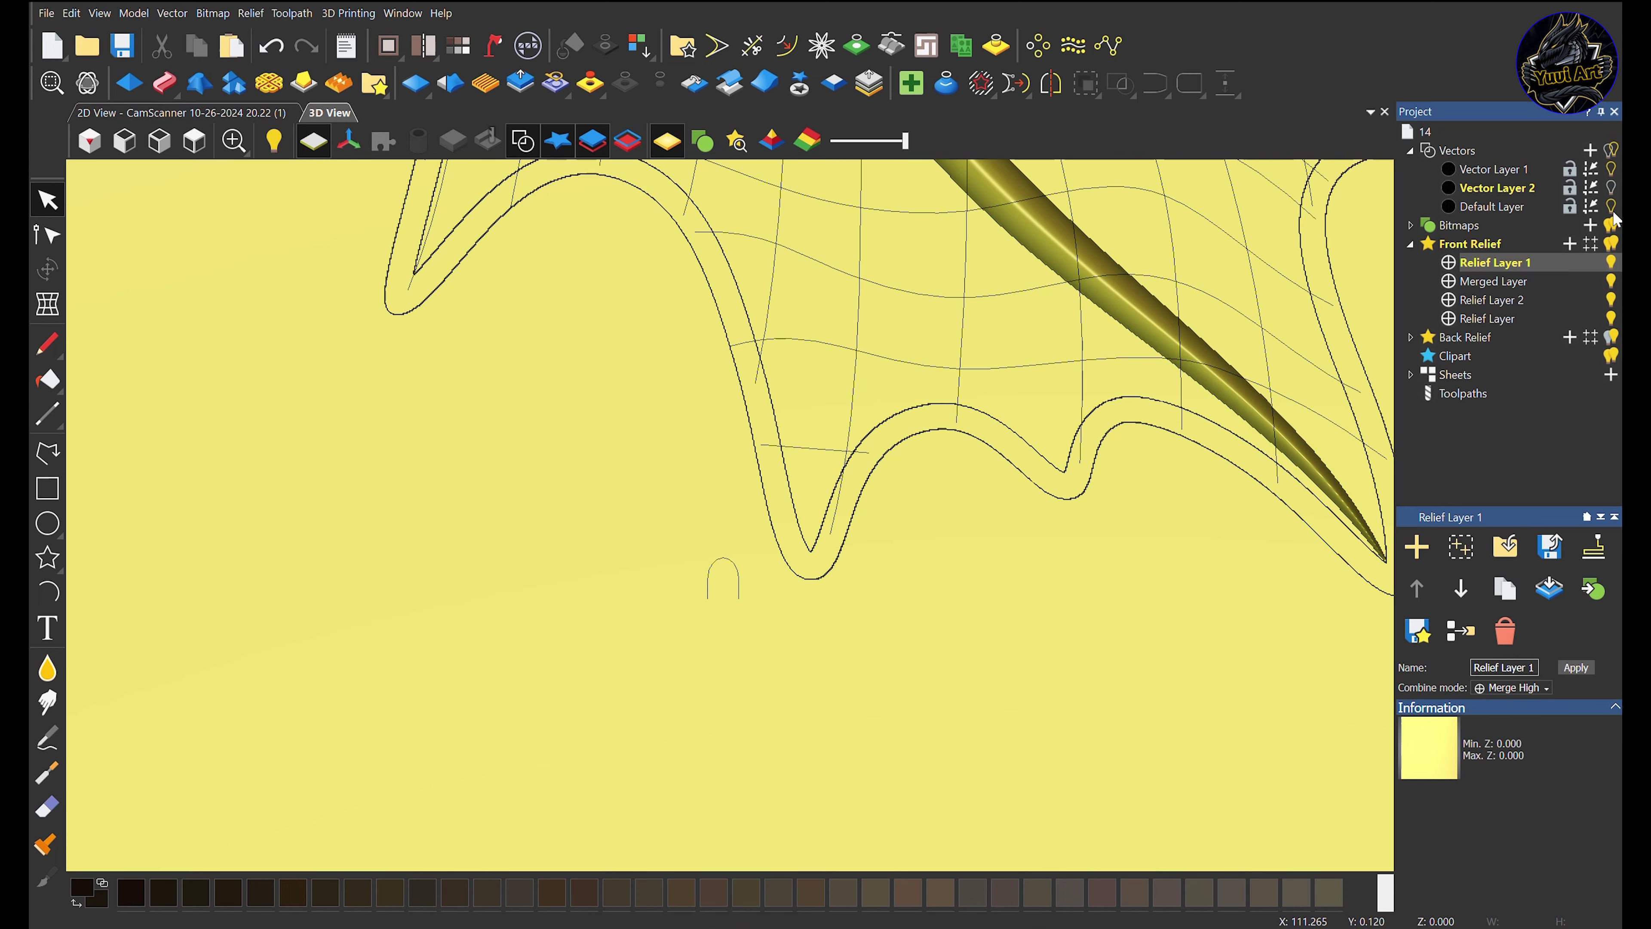
pyautogui.scroll(-8, 904, 453)
pyautogui.scroll(2, 829, 406)
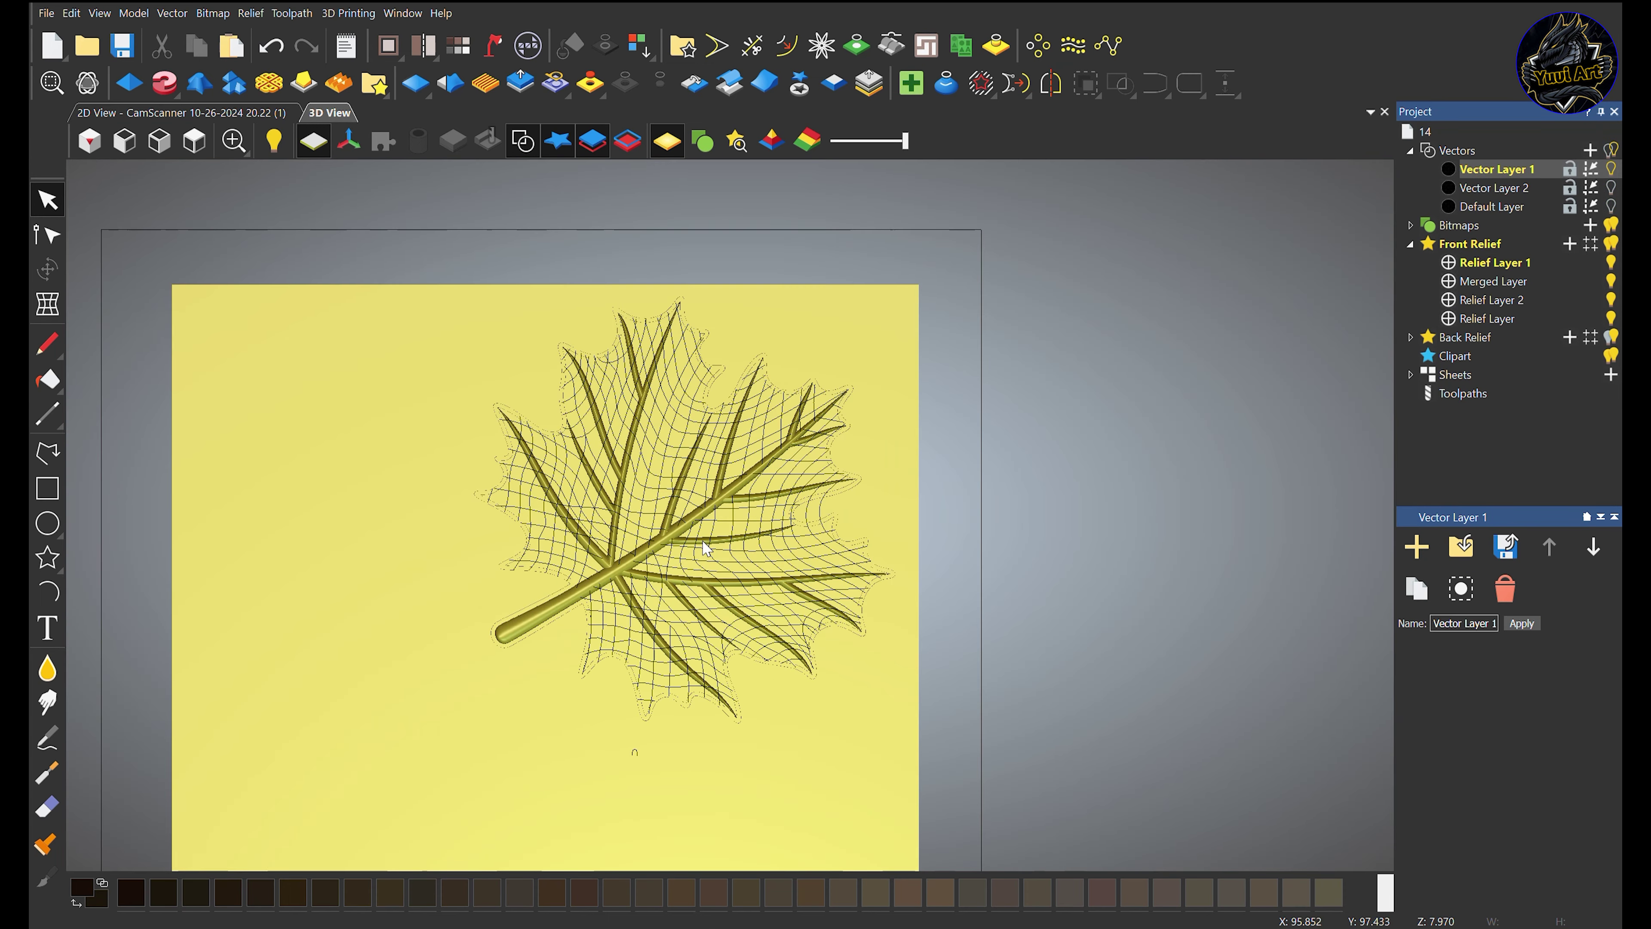
pyautogui.scroll(1, 644, 549)
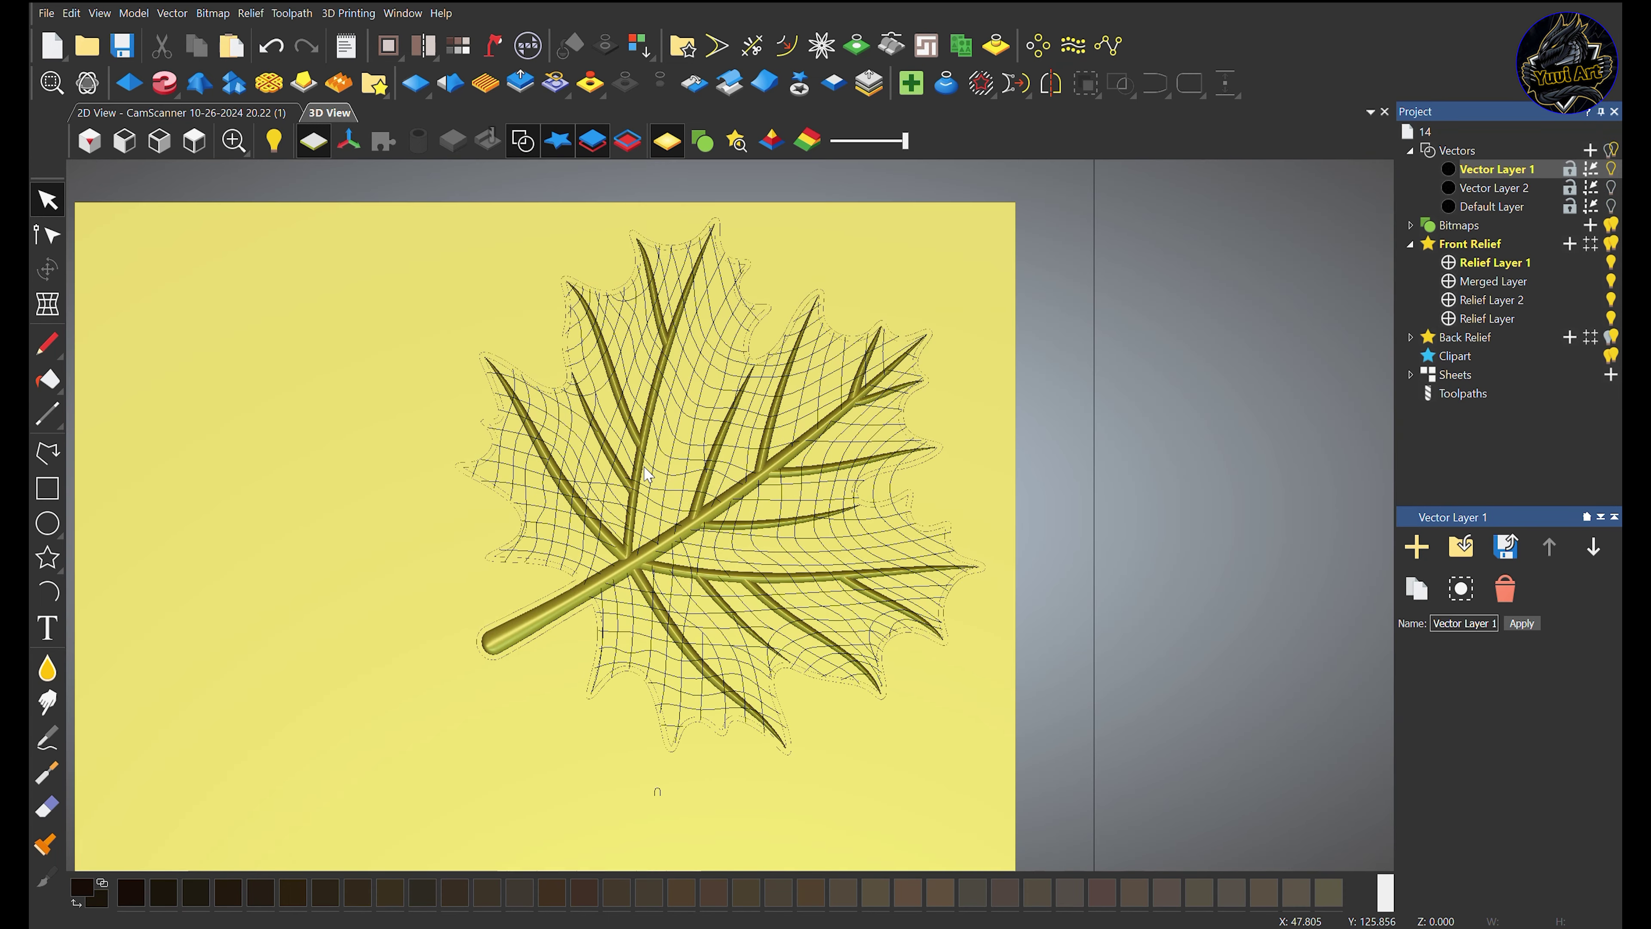
pyautogui.scroll(2, 695, 507)
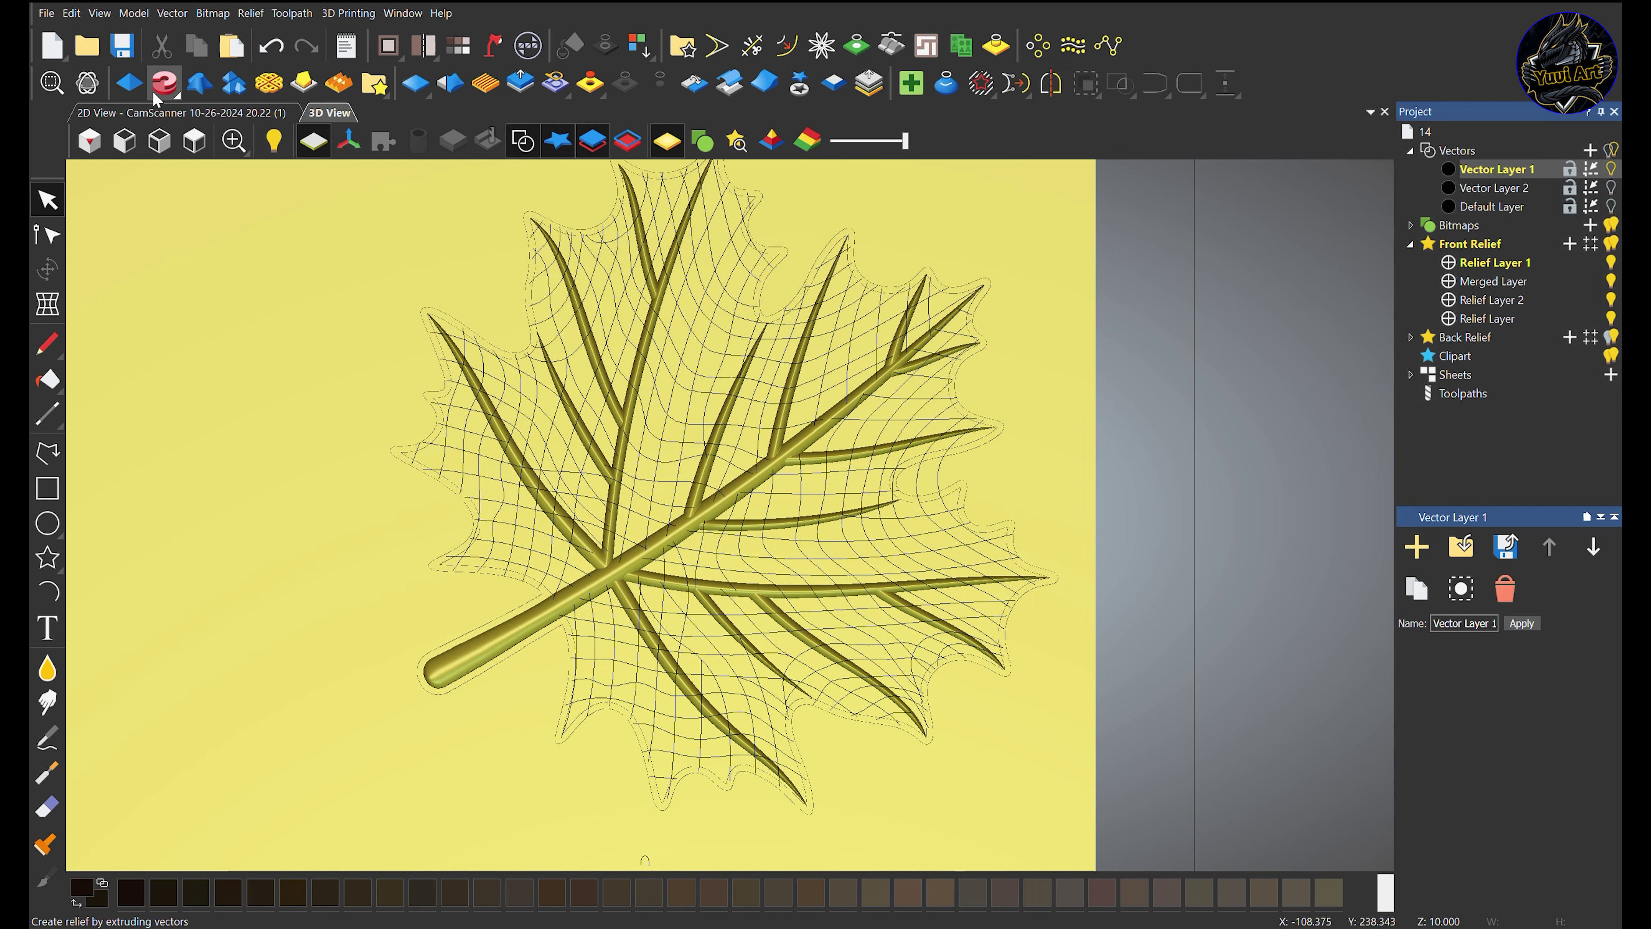
# Start an Extrude relief and assign all the leaf's criss-cross net vectors as the drive rails
pyautogui.click(164, 83)
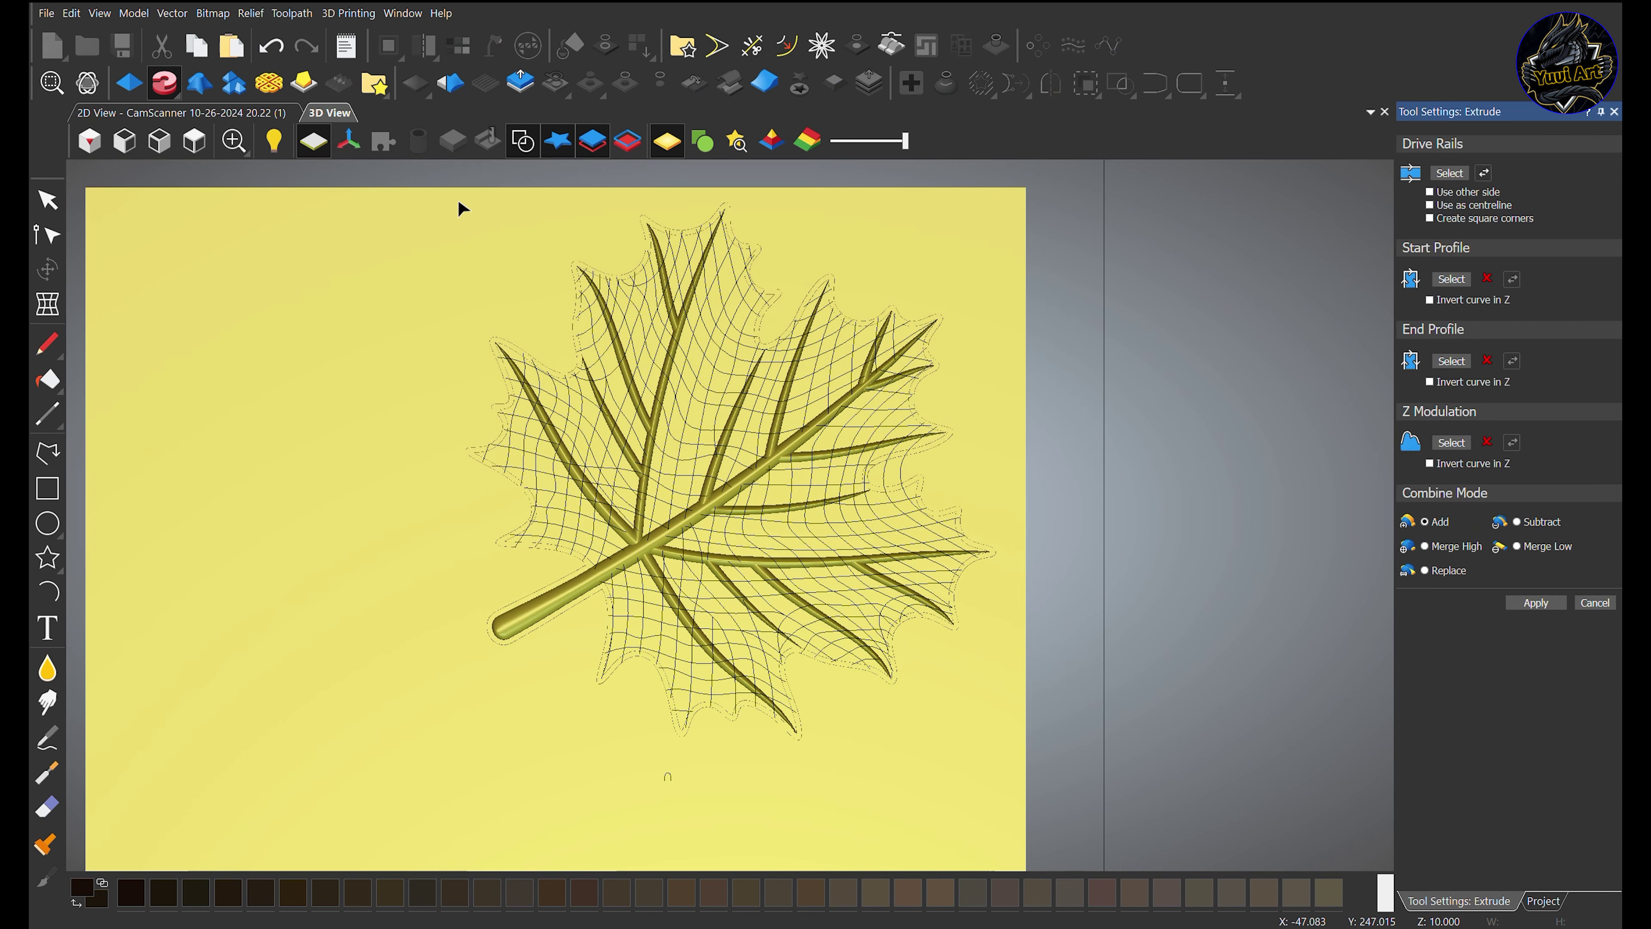
pyautogui.moveTo(443, 186); pyautogui.dragTo(998, 745)
pyautogui.scroll(5, 981, 557)
pyautogui.scroll(-7, 1025, 542)
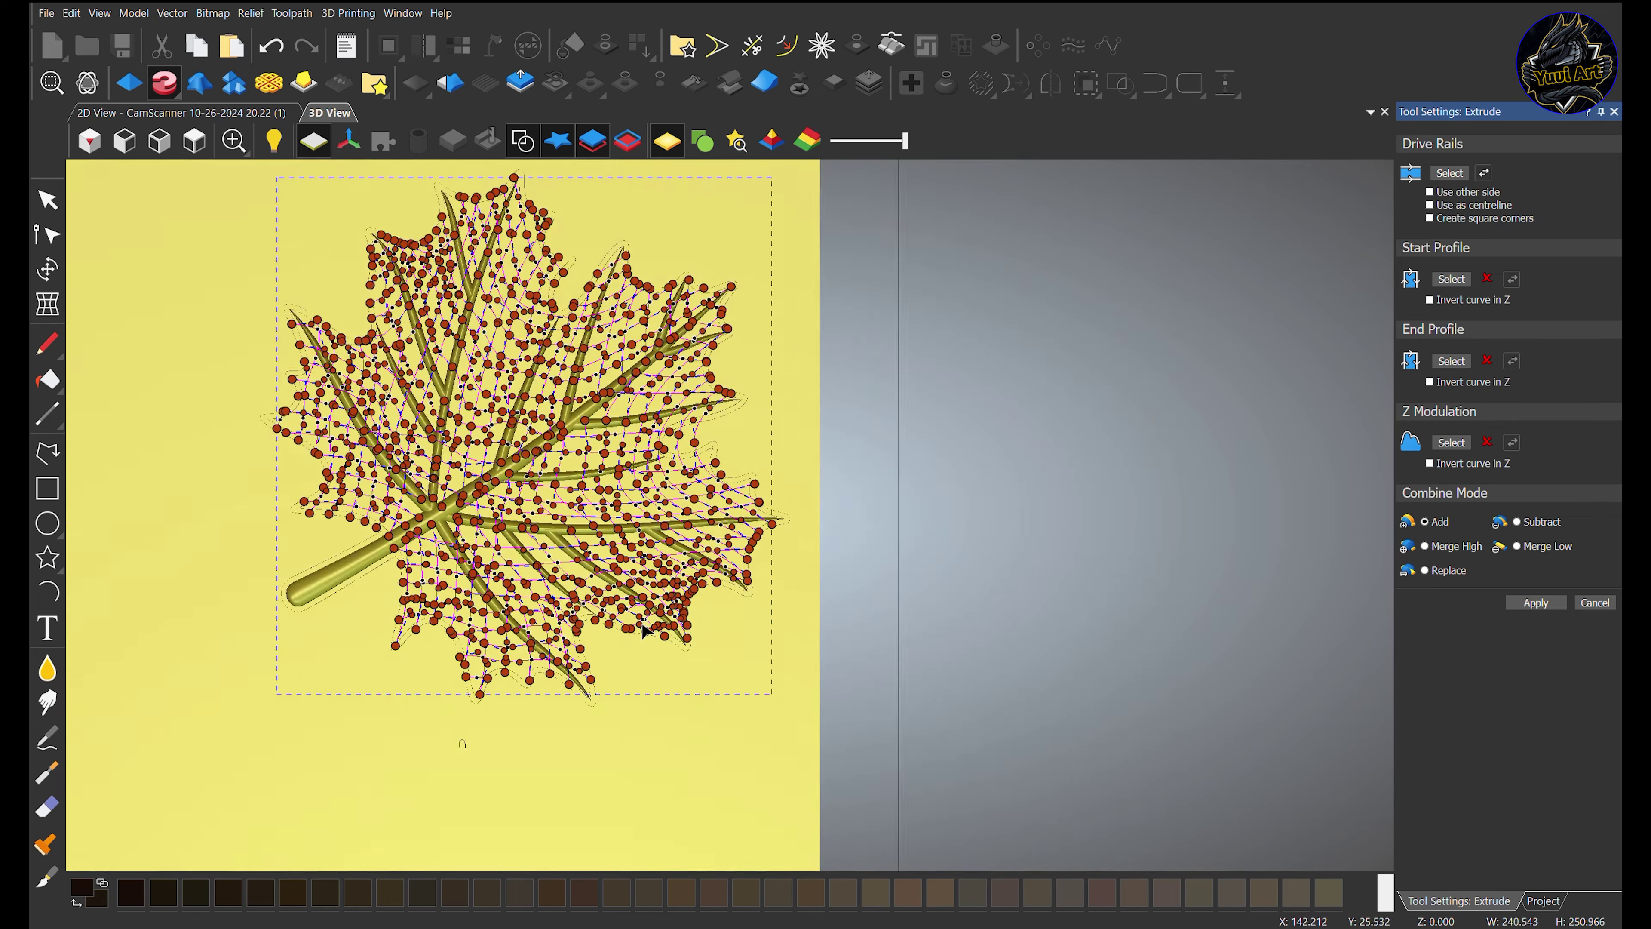
pyautogui.scroll(5, 575, 478)
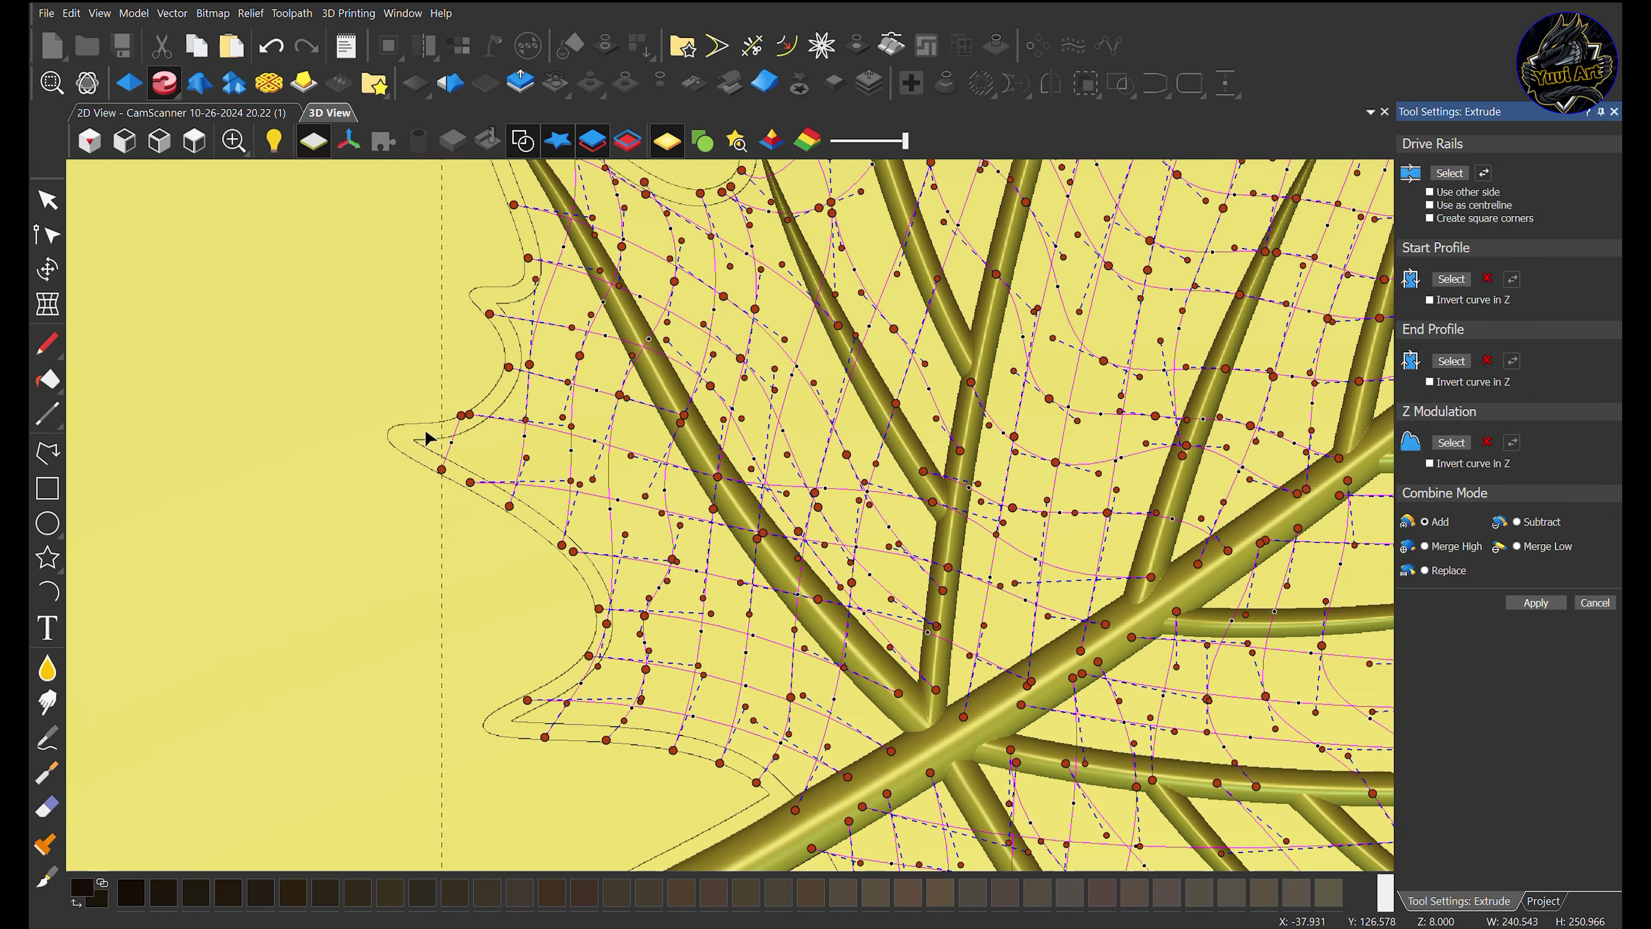
pyautogui.scroll(-7, 913, 637)
pyautogui.scroll(-1, 913, 637)
pyautogui.scroll(4, 923, 634)
pyautogui.click(1455, 174)
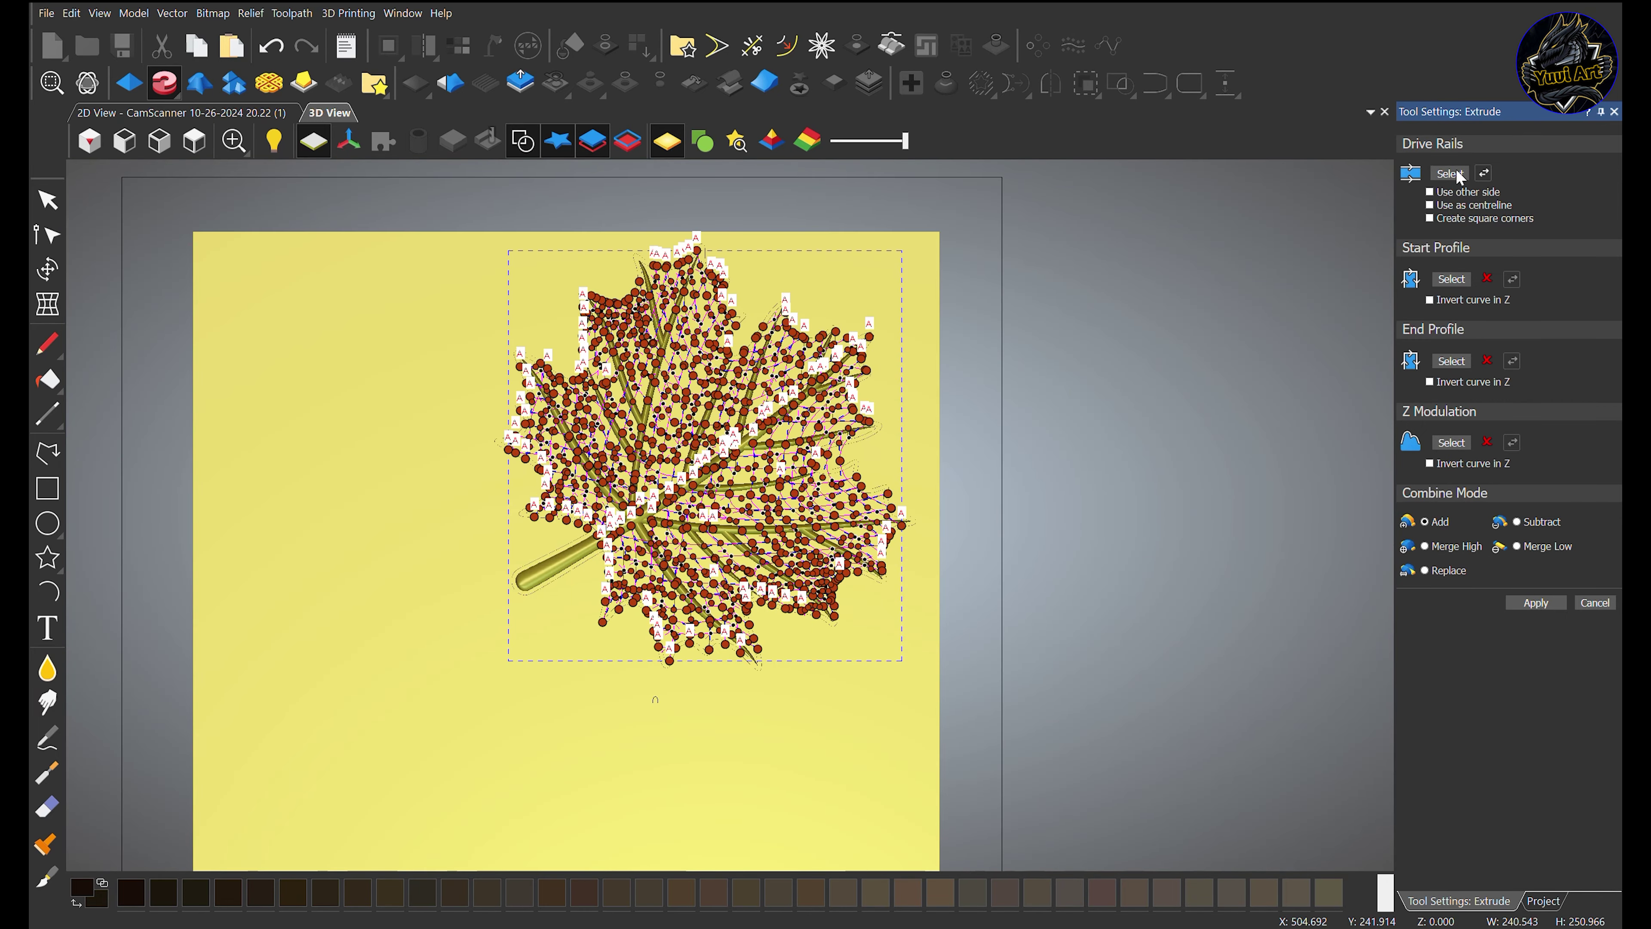
# Use the drive rails as centrelines and set the extrusion's combine mode to Merge High
pyautogui.scroll(6, 627, 454)
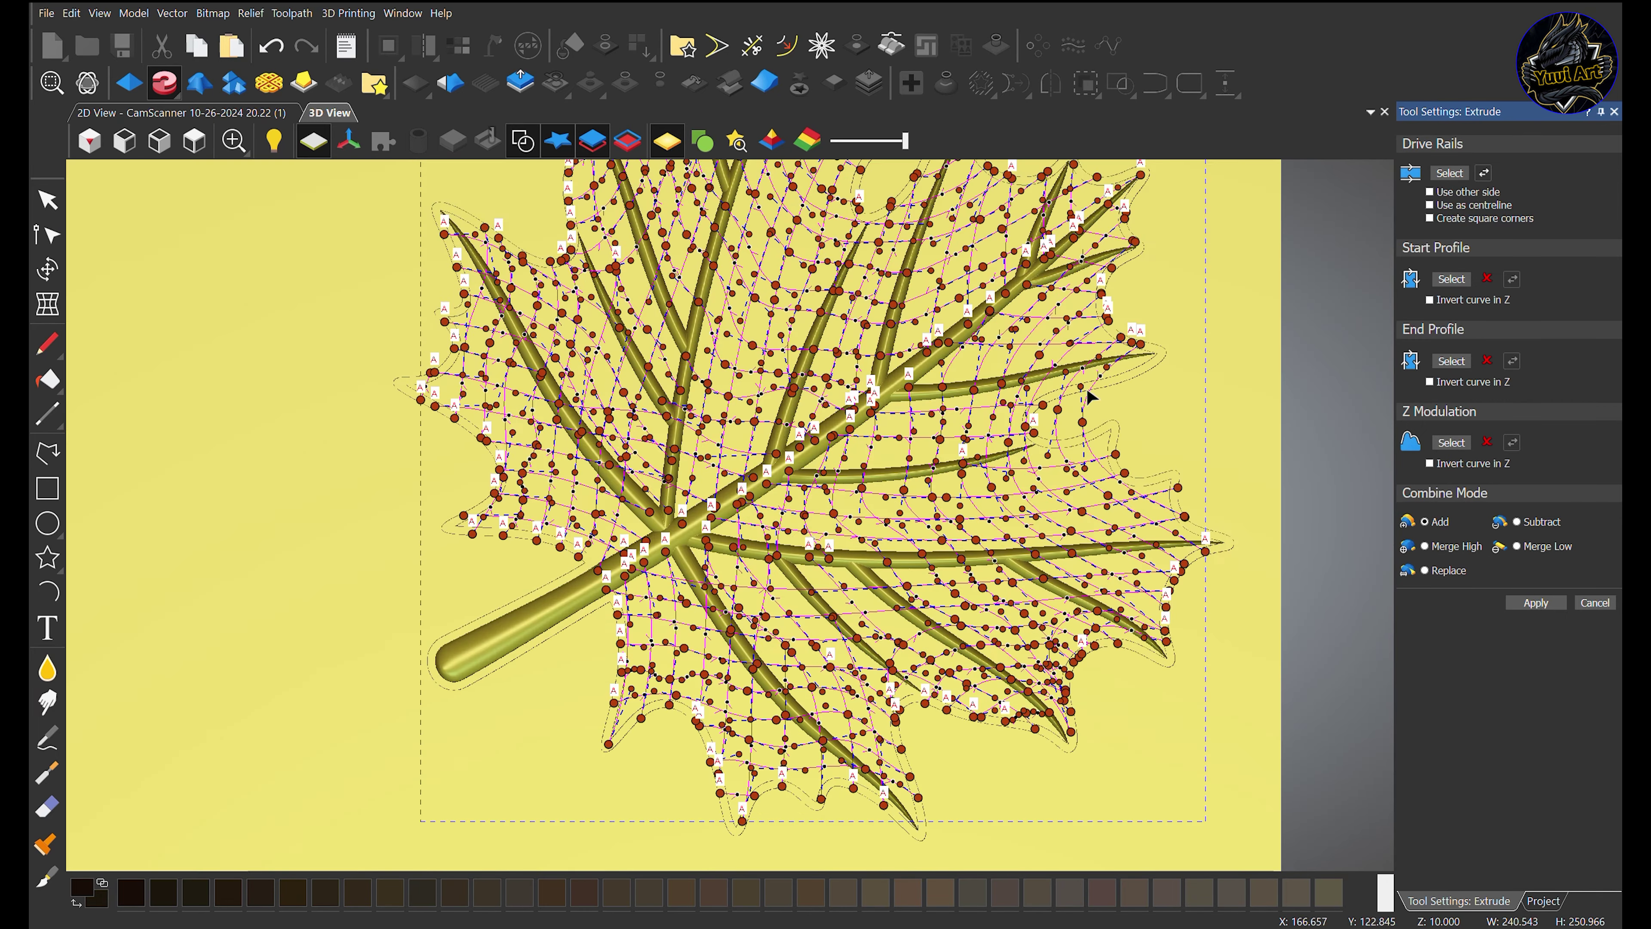
pyautogui.click(1429, 205)
pyautogui.scroll(-8, 717, 602)
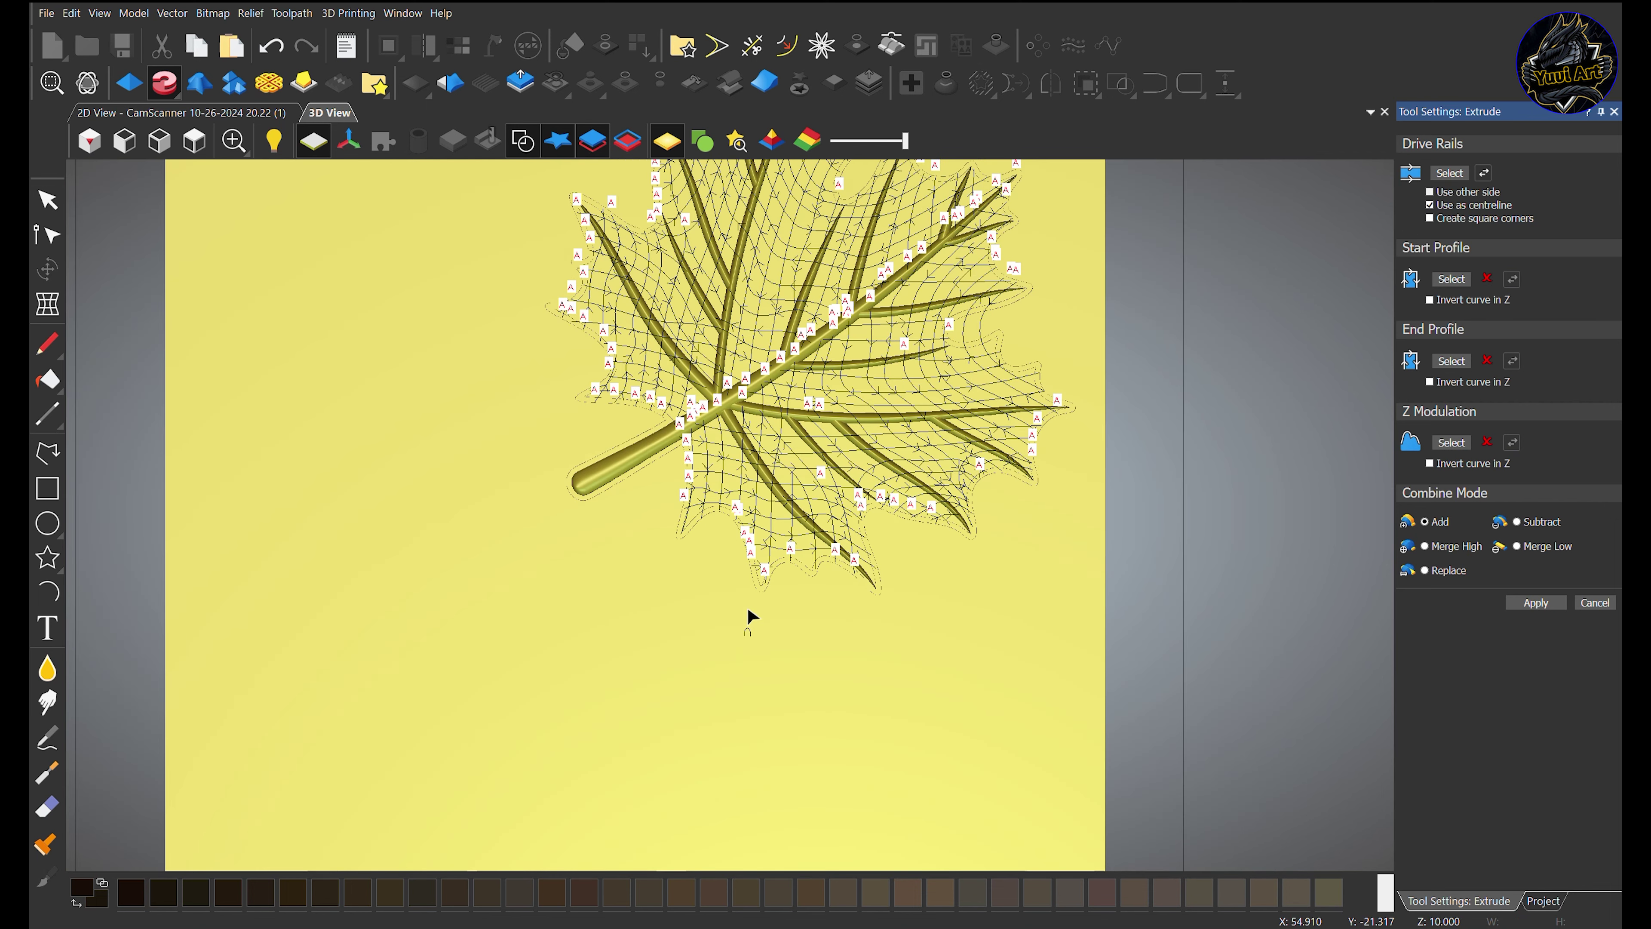
pyautogui.scroll(4, 753, 632)
pyautogui.scroll(4, 753, 632)
pyautogui.click(1425, 546)
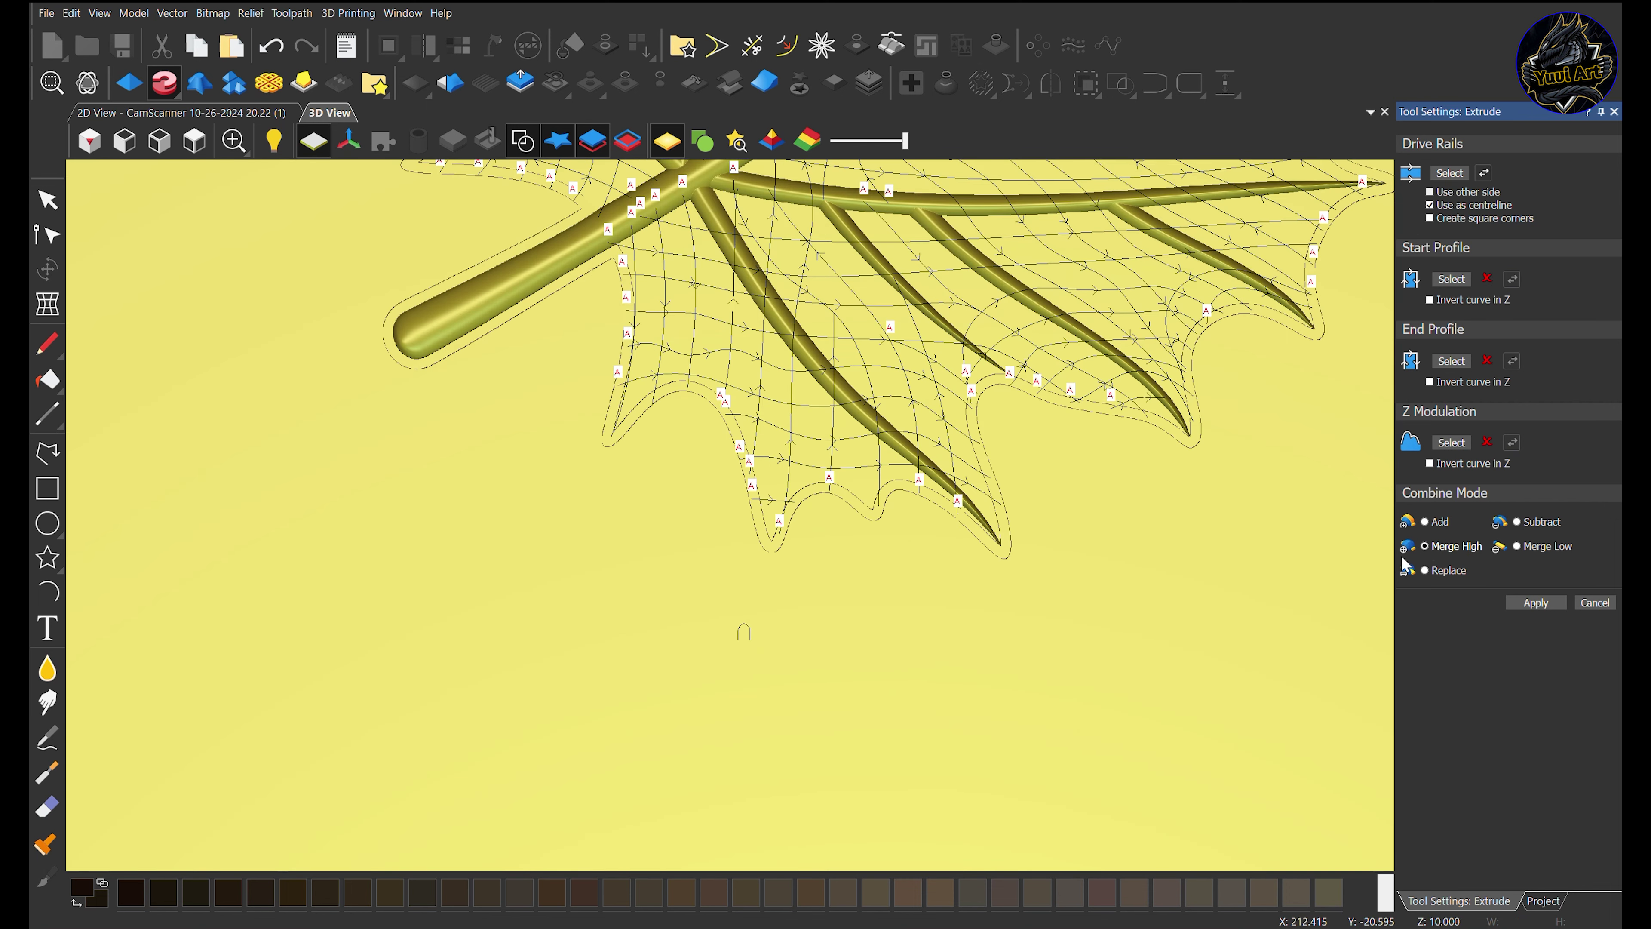
# Assign the small arch vector below the leaf as the extrusion's start profile
pyautogui.scroll(5, 730, 657)
pyautogui.scroll(-5, 765, 605)
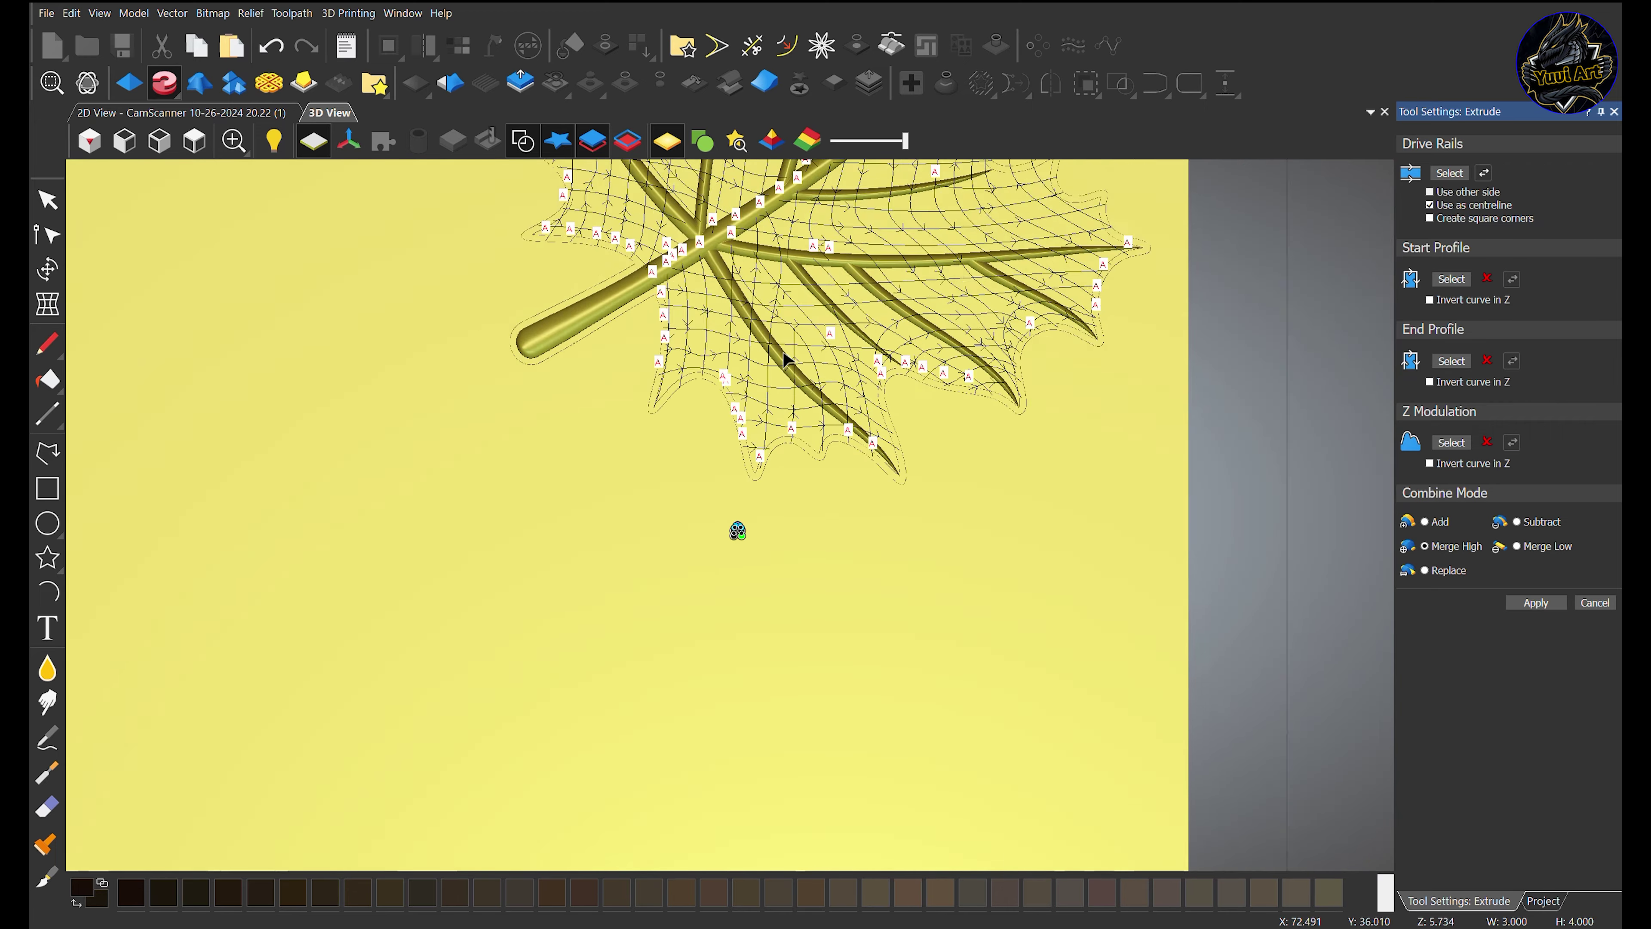
pyautogui.scroll(6, 755, 325)
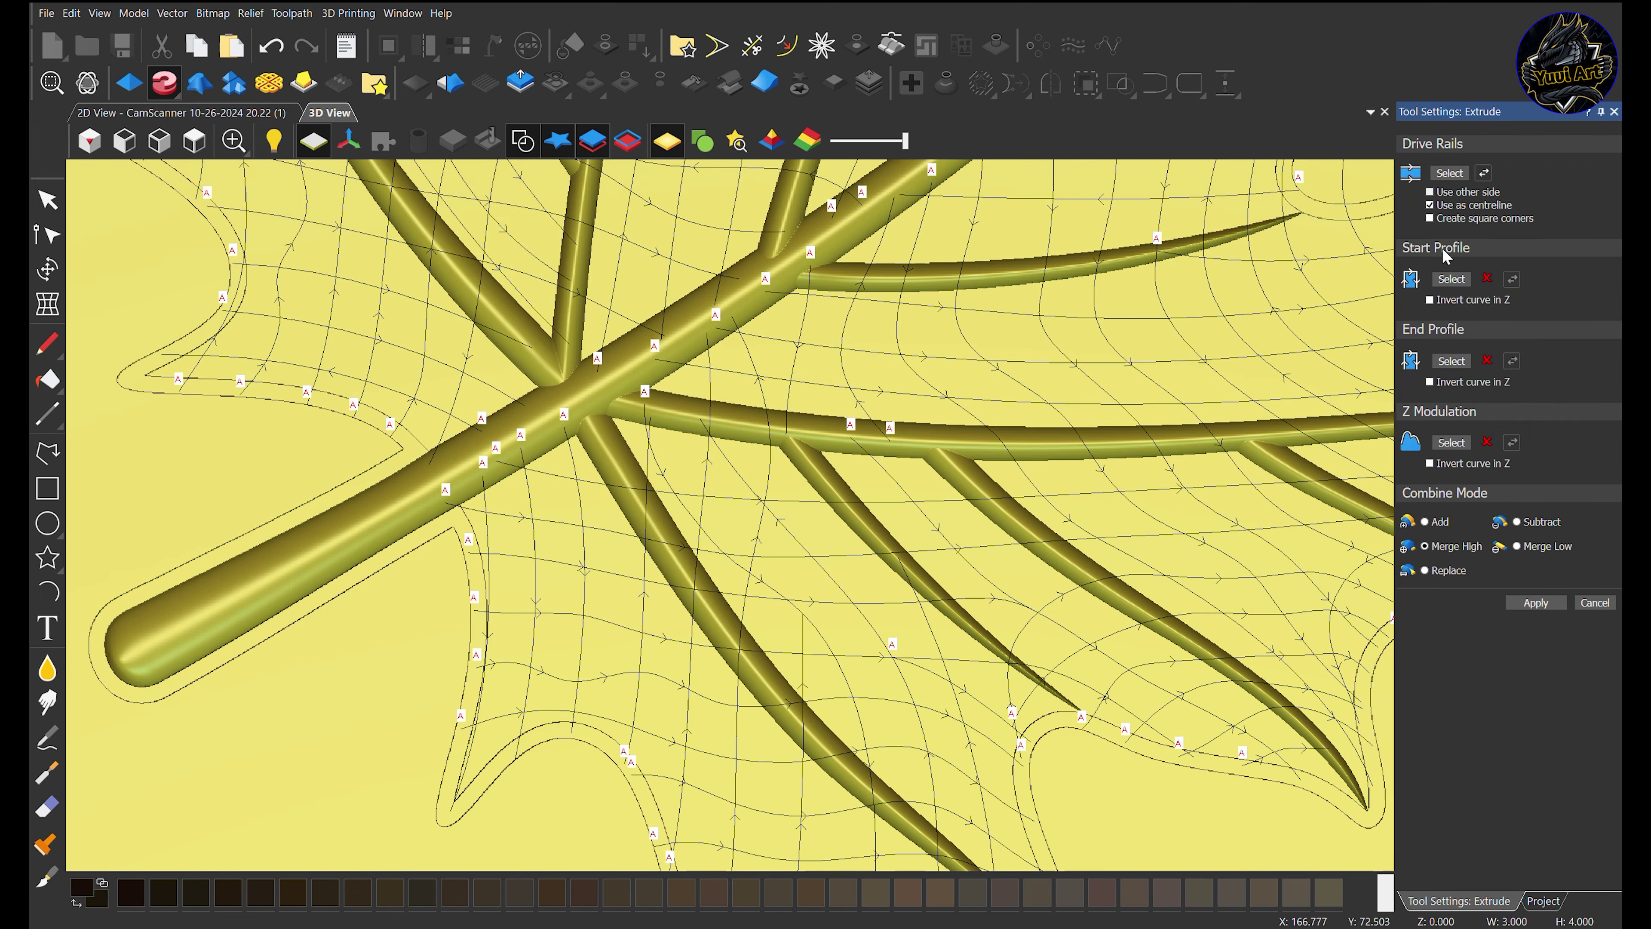
pyautogui.scroll(-5, 820, 550)
pyautogui.scroll(5, 791, 507)
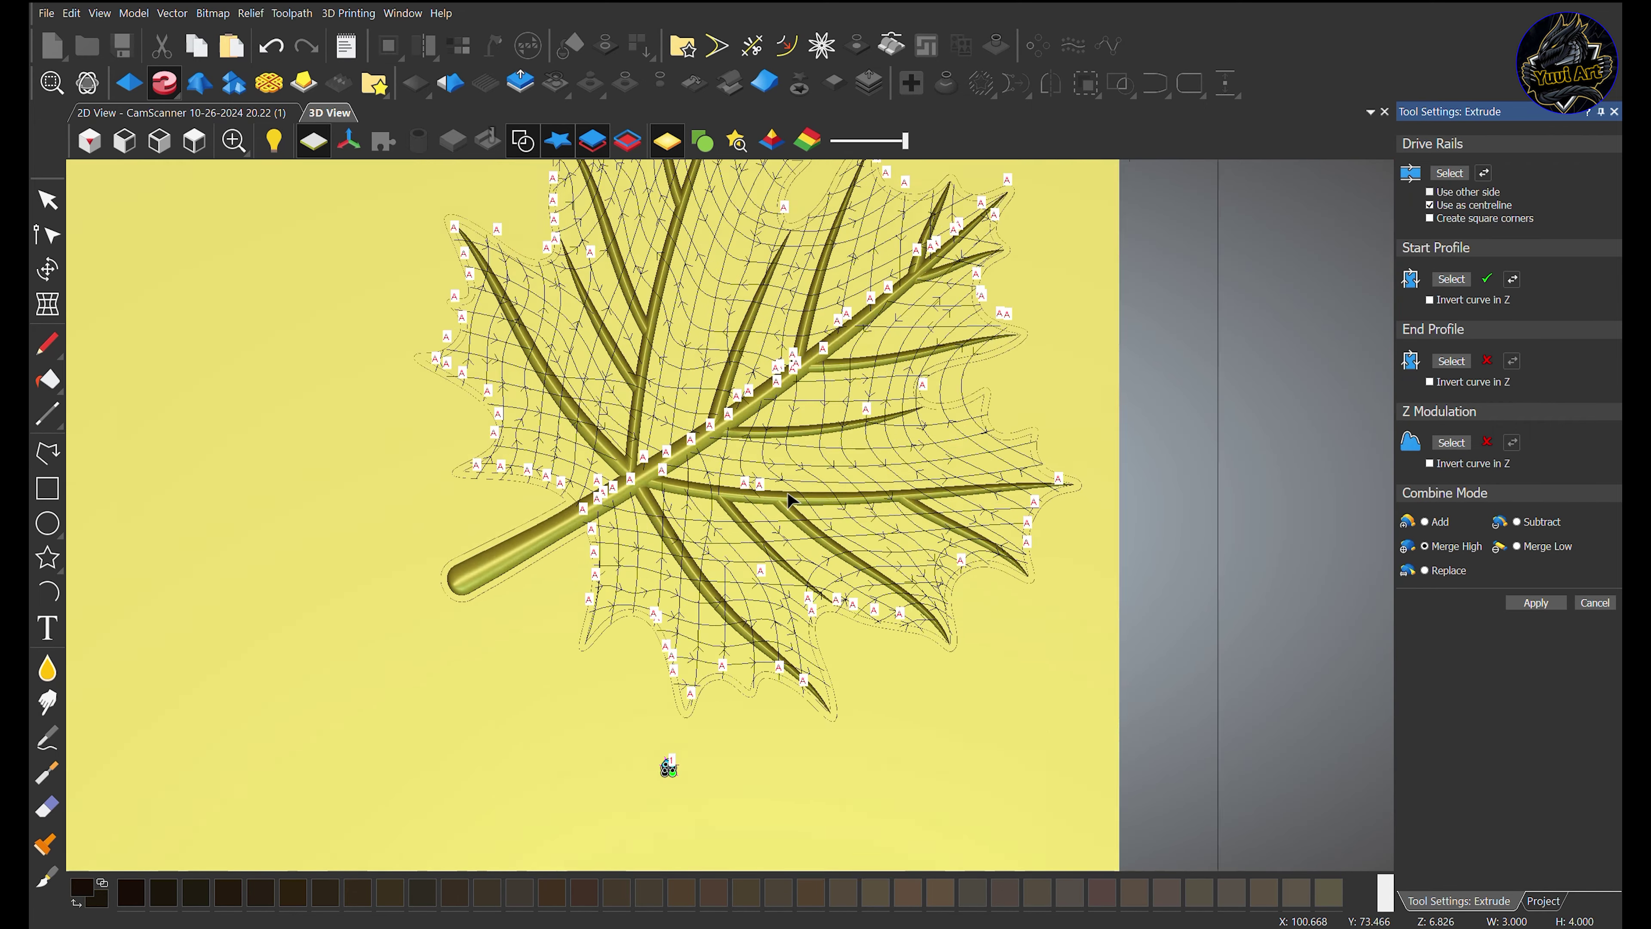
pyautogui.scroll(-5, 811, 585)
pyautogui.scroll(5, 800, 618)
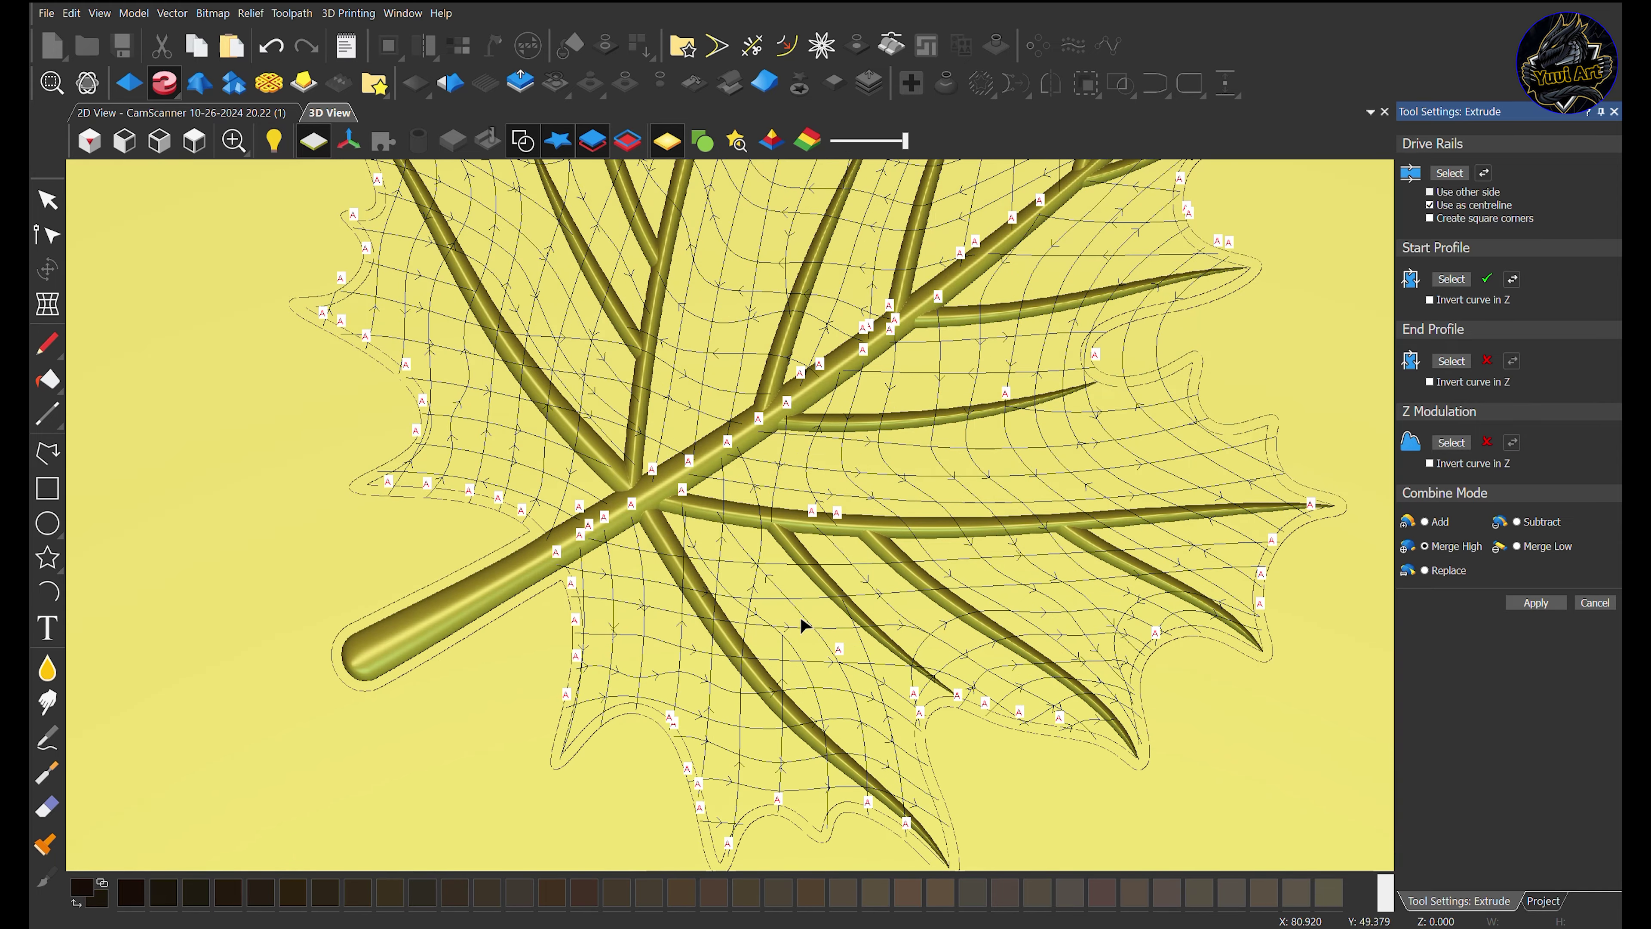
pyautogui.scroll(-5, 793, 585)
pyautogui.scroll(5, 744, 492)
pyautogui.scroll(3, 744, 492)
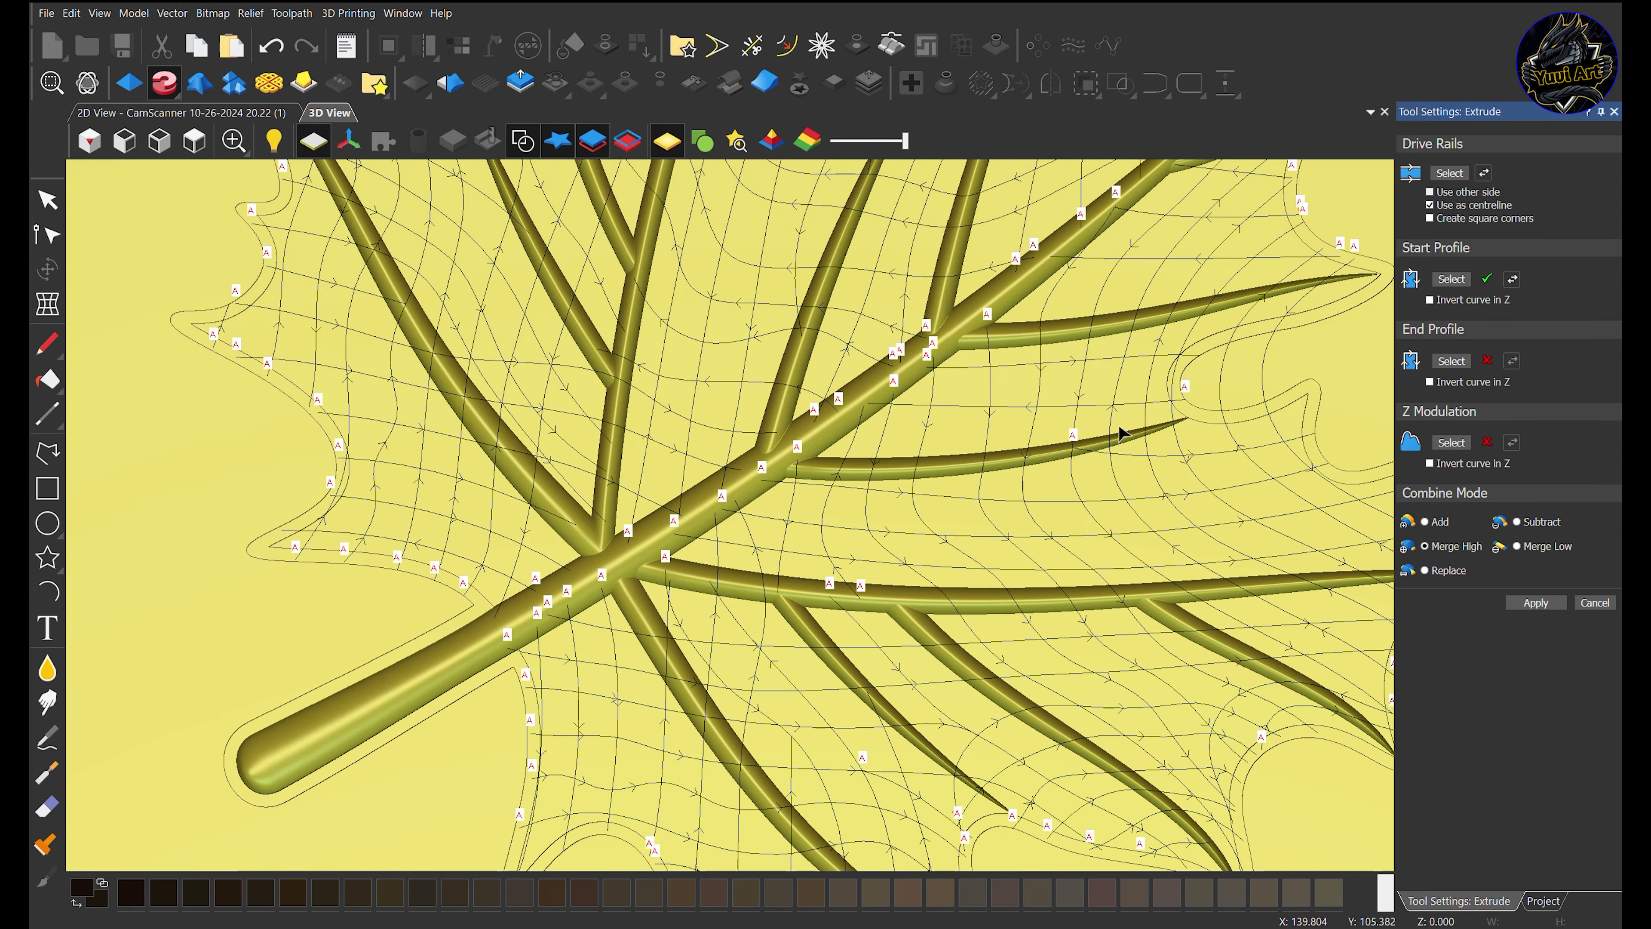
# Invert the start profile curve in Z and apply the extrusion to Relief Layer 1
pyautogui.click(1429, 300)
pyautogui.click(1429, 300)
pyautogui.click(1429, 300)
pyautogui.scroll(-5, 975, 452)
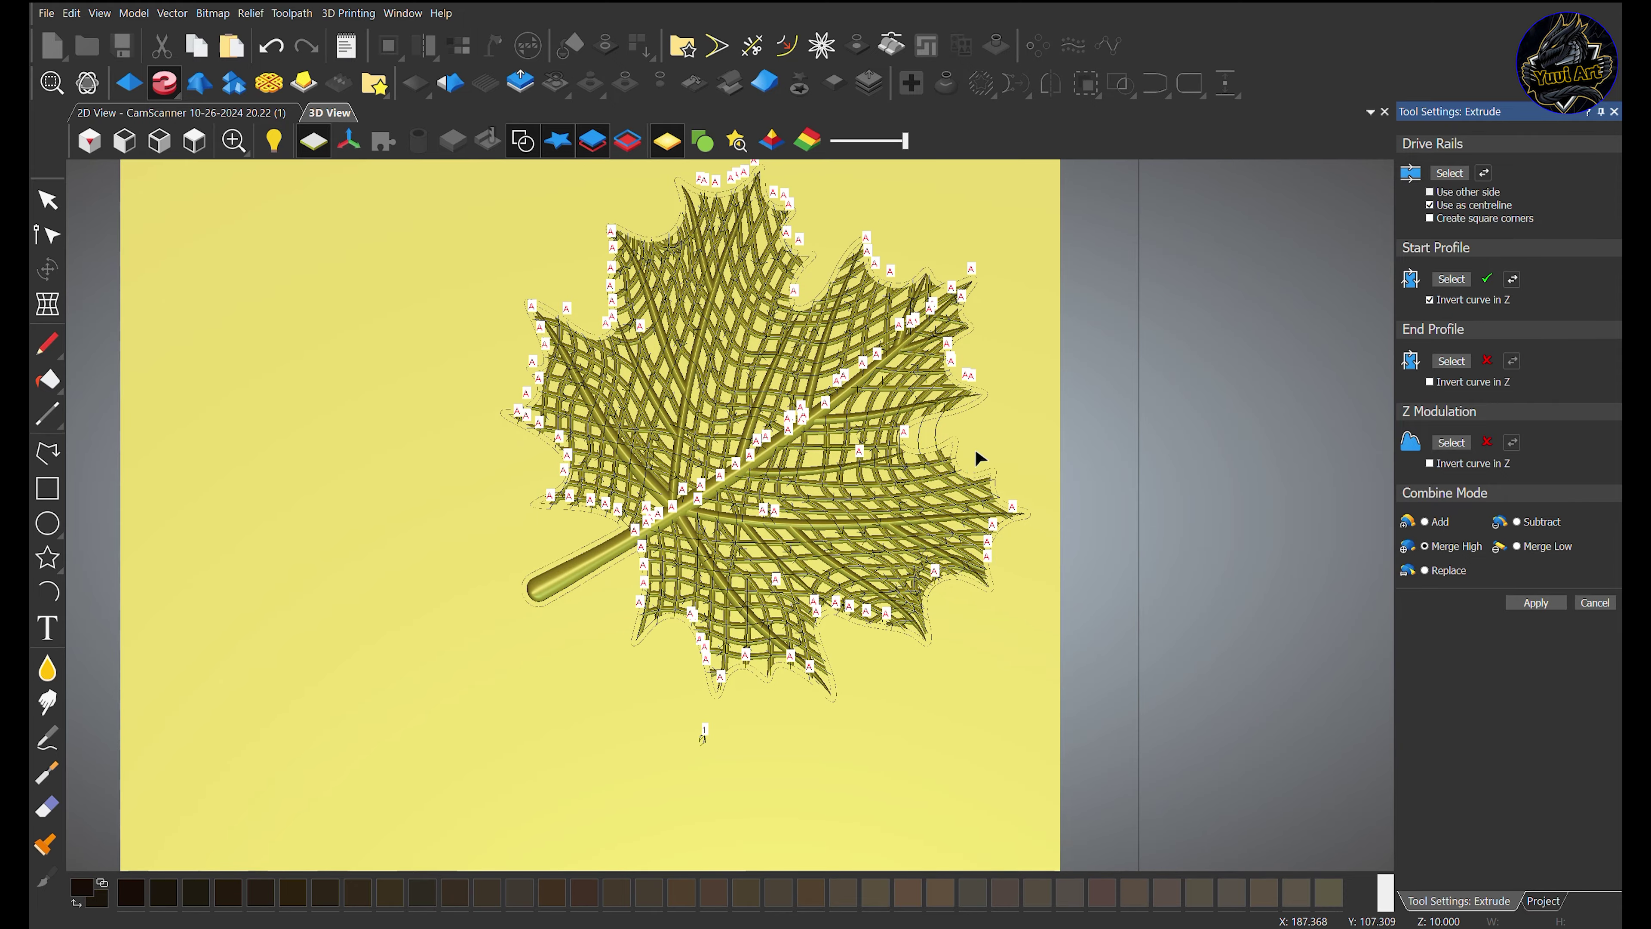
pyautogui.scroll(4, 789, 489)
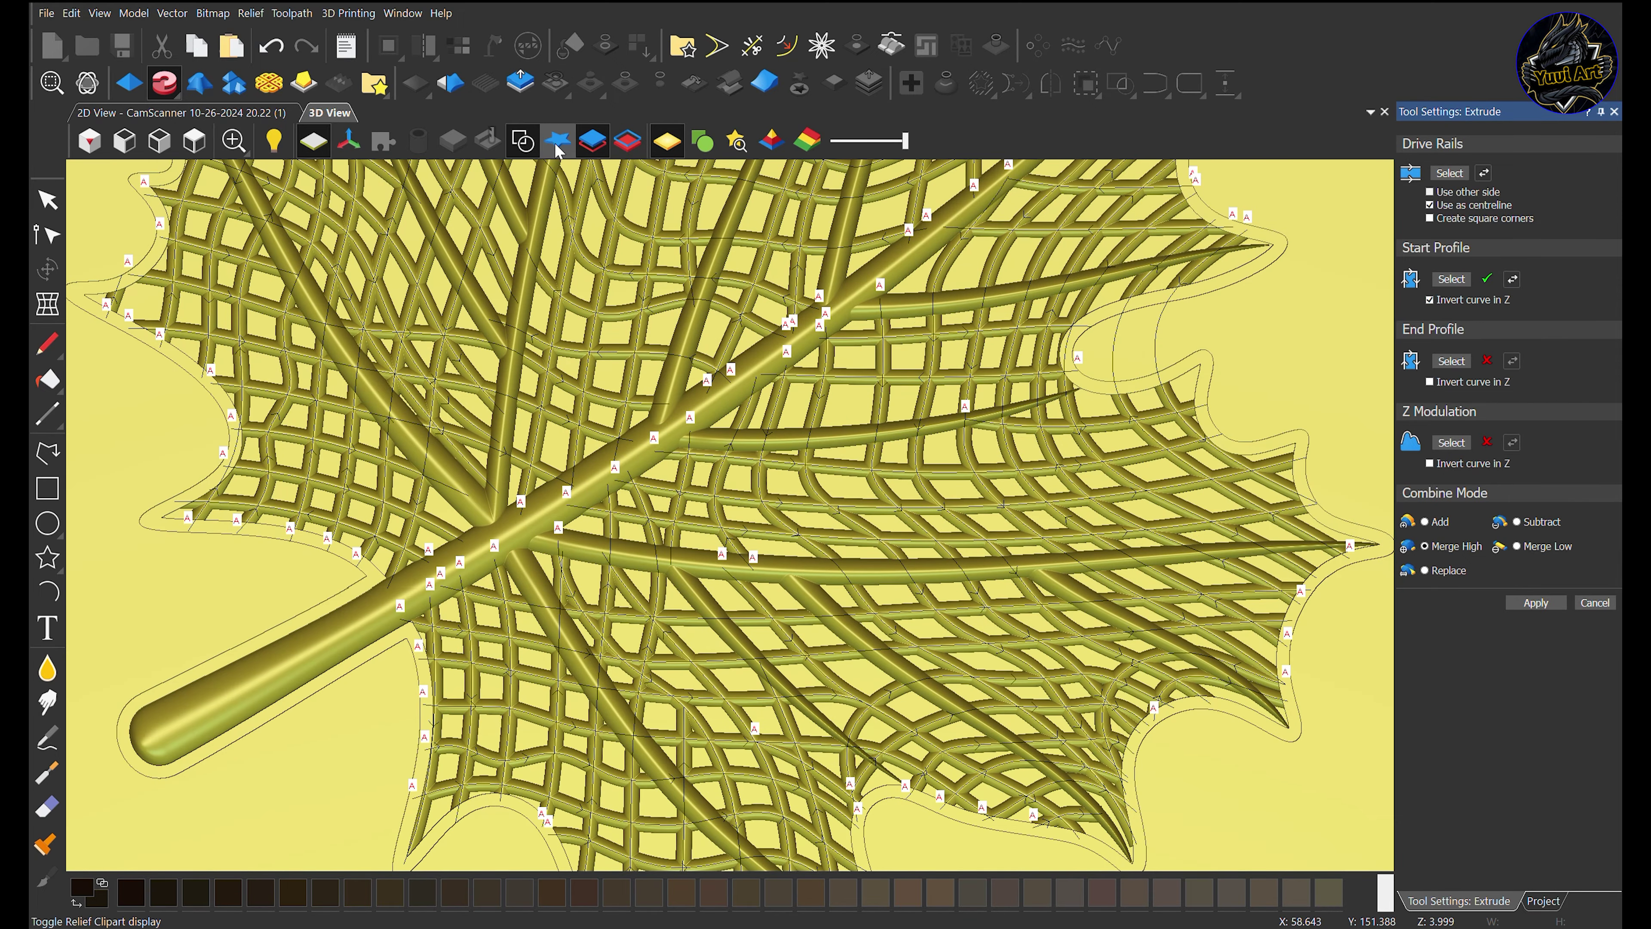
# Hide the vectors, then close the Extrude tool after examining the net relief from several angles
pyautogui.click(523, 141)
pyautogui.moveTo(653, 323); pyautogui.dragTo(682, 403, button='middle')
pyautogui.scroll(-5, 682, 409)
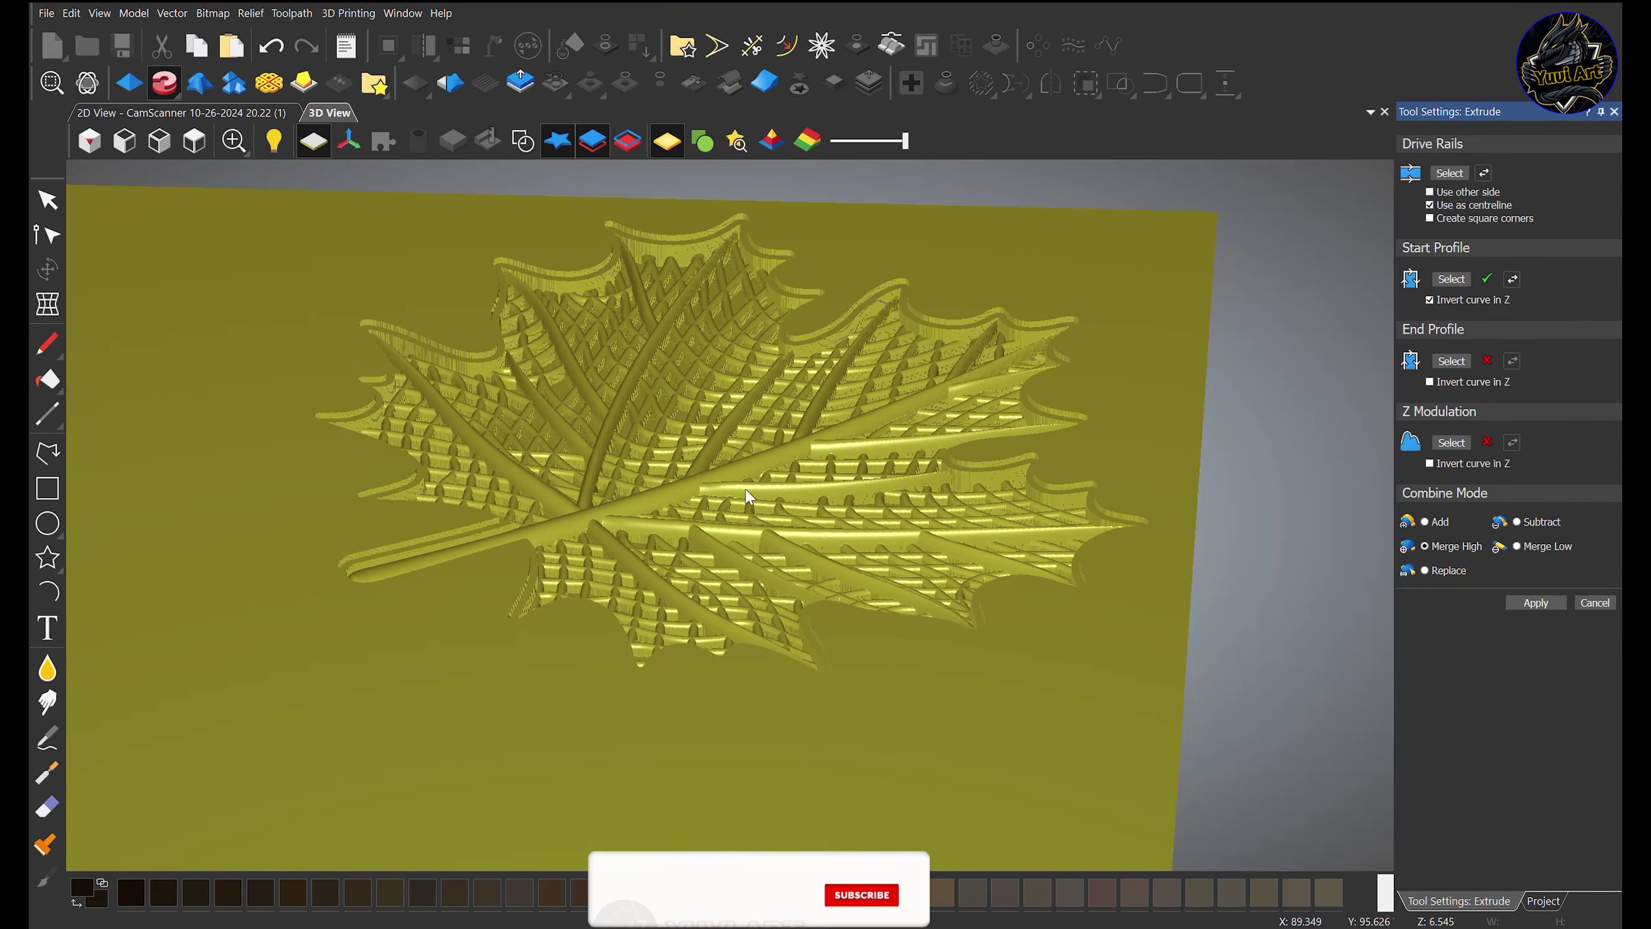
pyautogui.scroll(8, 725, 566)
pyautogui.moveTo(722, 566); pyautogui.dragTo(1053, 542, button='middle')
pyautogui.scroll(-6, 1054, 541)
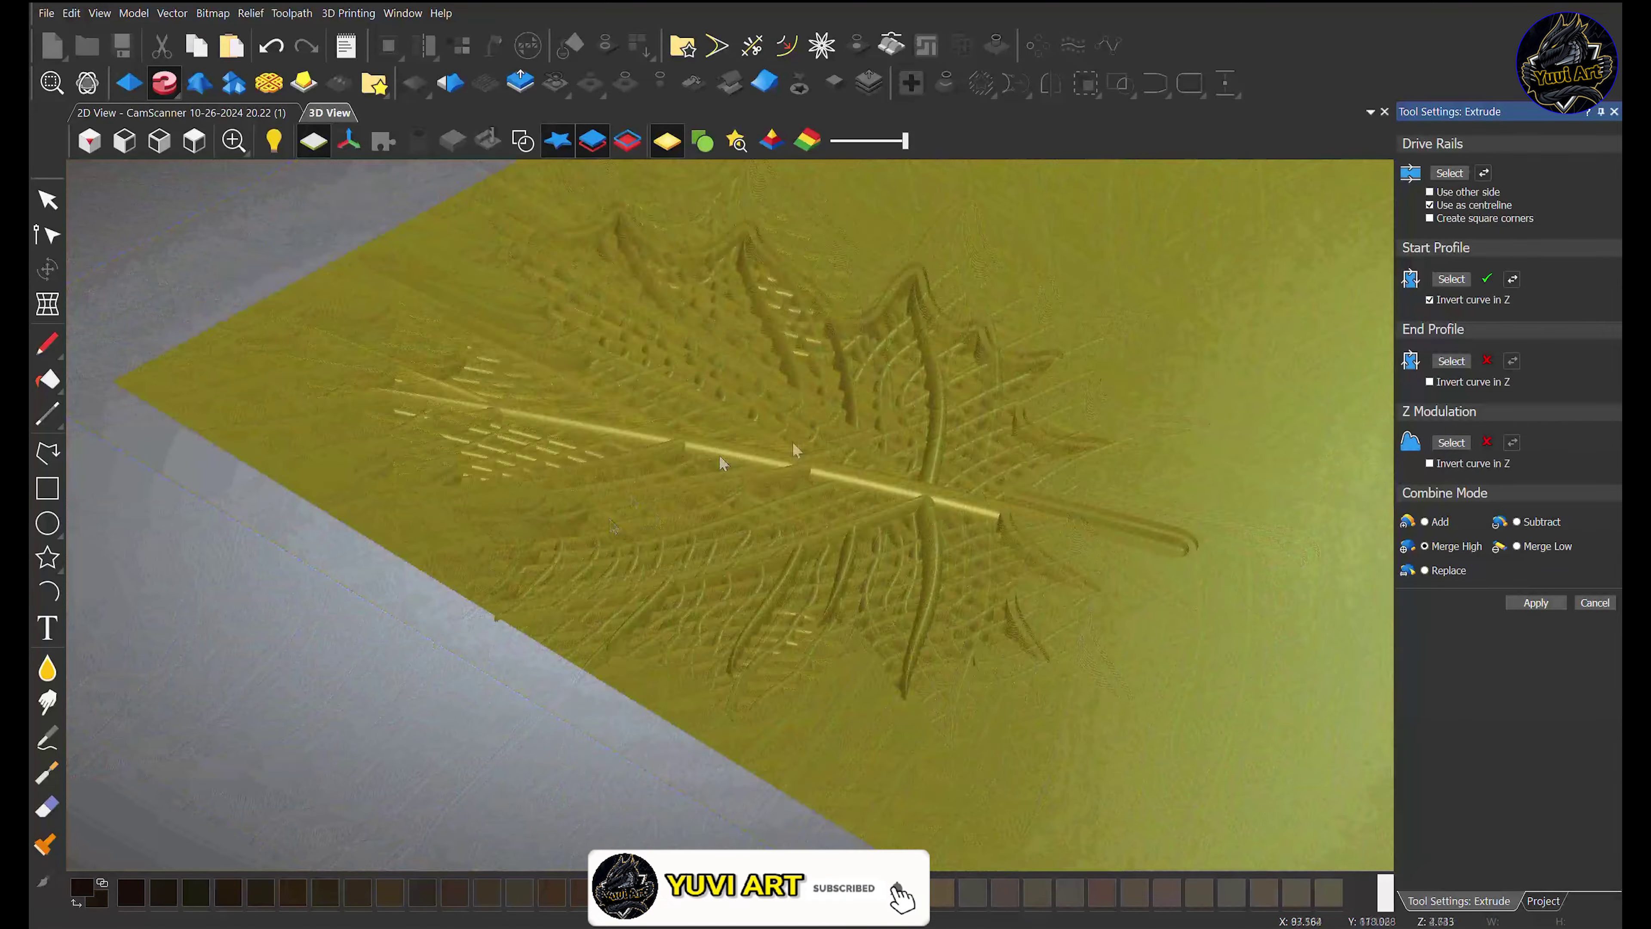
pyautogui.moveTo(723, 460); pyautogui.dragTo(543, 601, button='middle')
pyautogui.click(201, 159)
pyautogui.scroll(5, 818, 416)
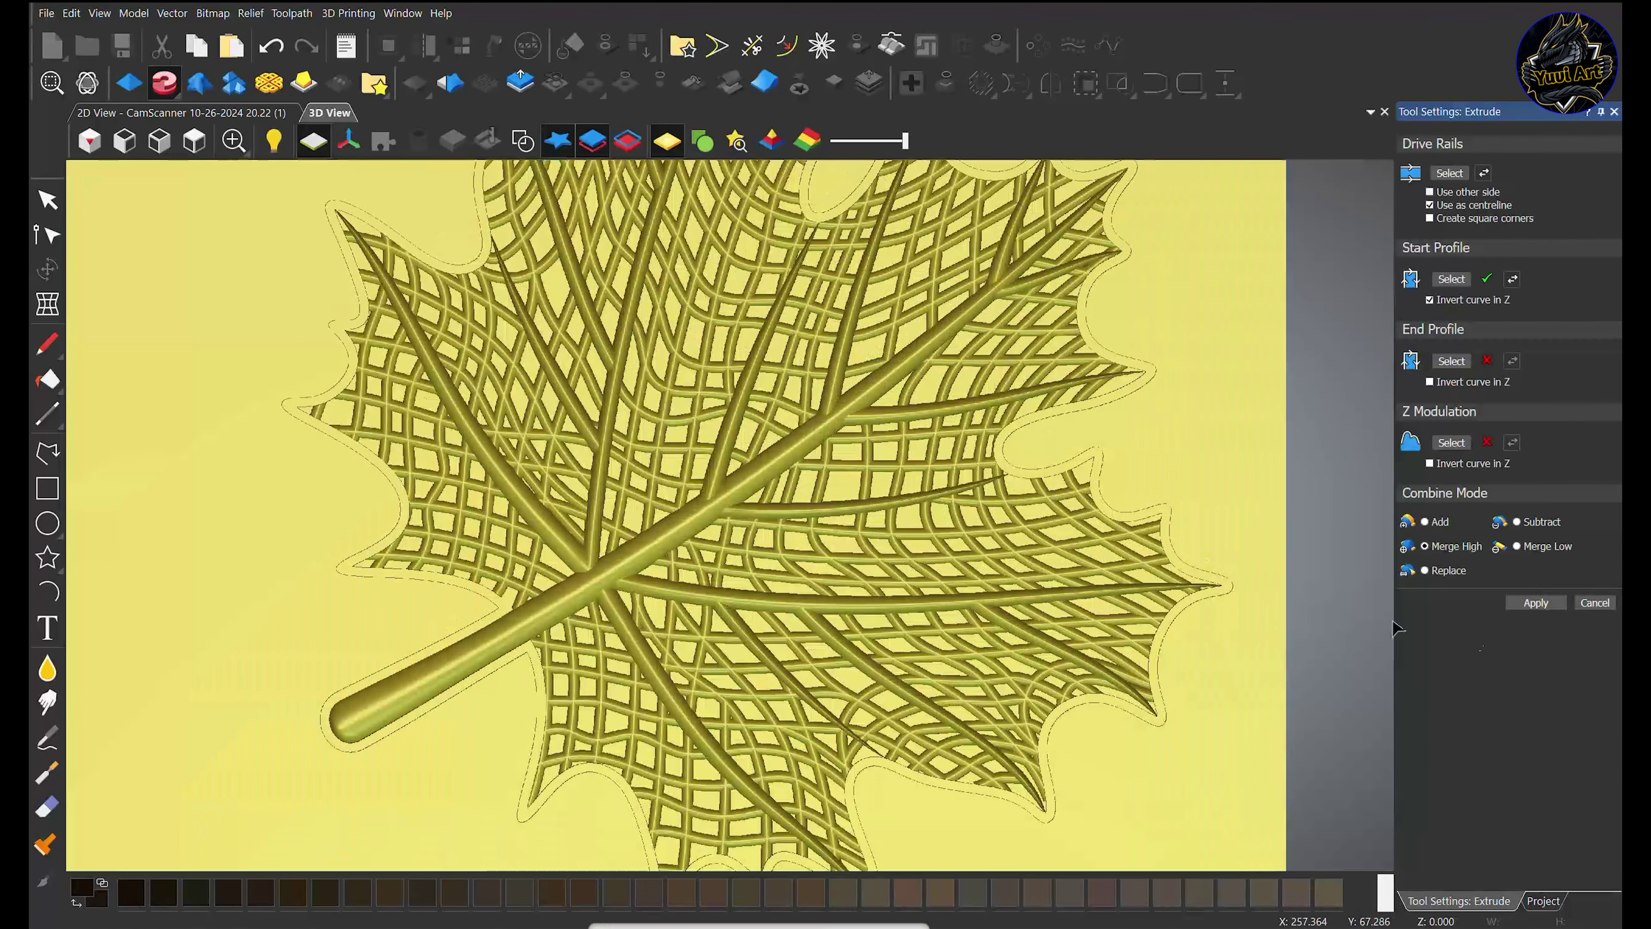
pyautogui.click(1593, 602)
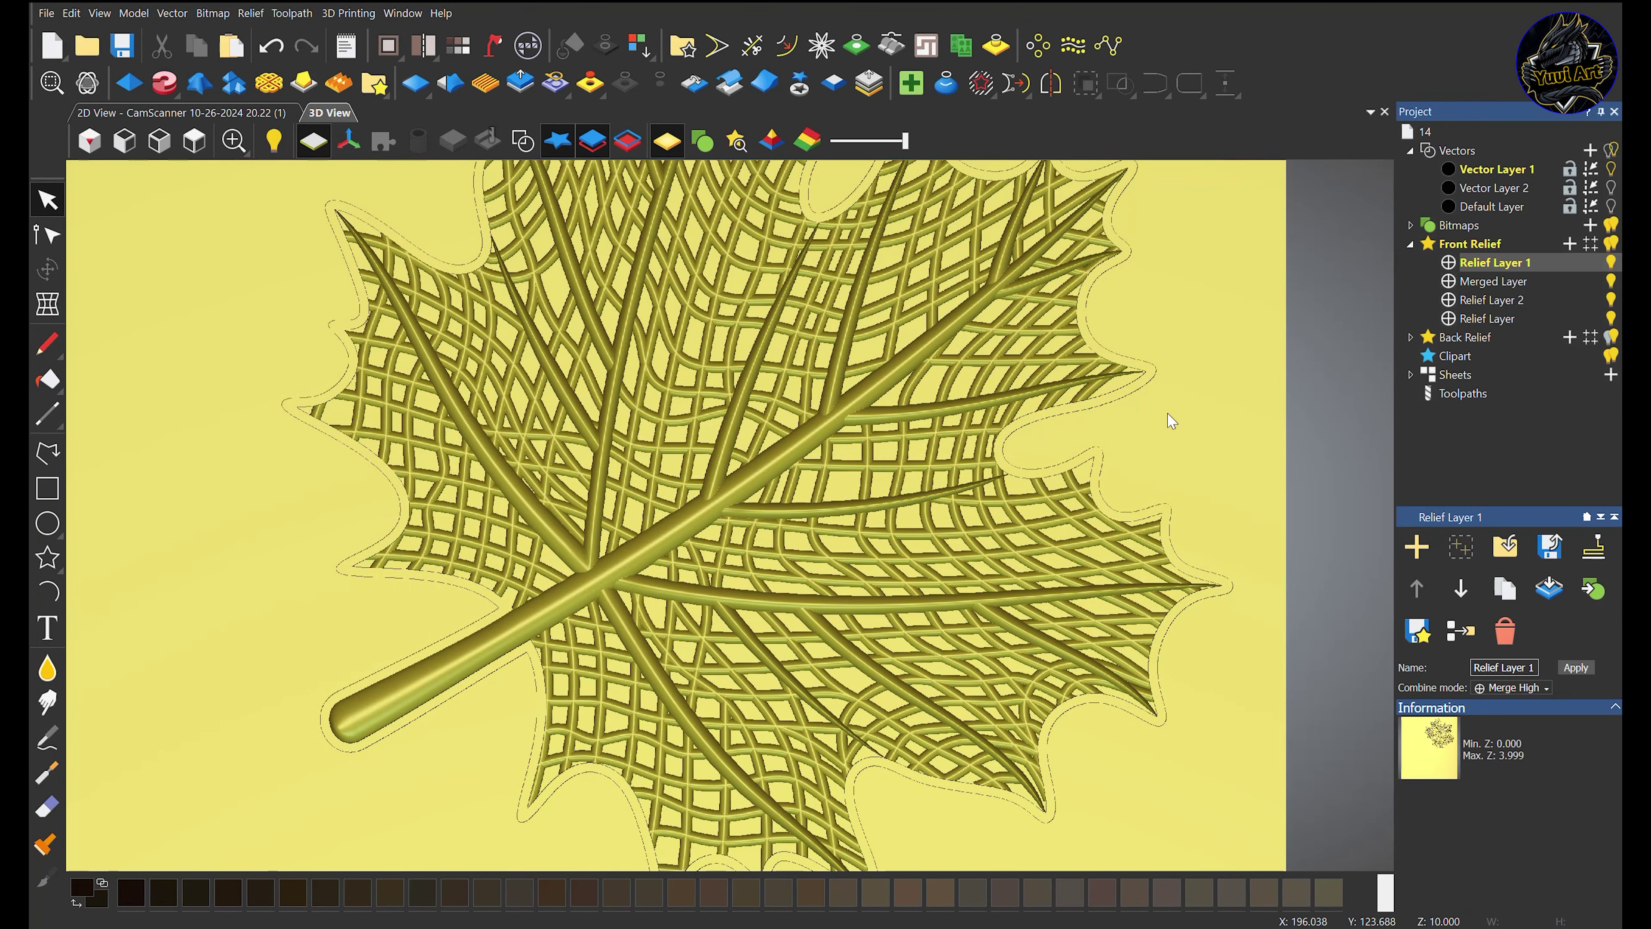
# Examine how the net relief meets the main veins, up close and at a low angle
pyautogui.scroll(5, 761, 522)
pyautogui.moveTo(769, 508); pyautogui.dragTo(760, 644, button='middle')
pyautogui.scroll(-5, 516, 524)
pyautogui.click(194, 142)
pyautogui.scroll(6, 813, 391)
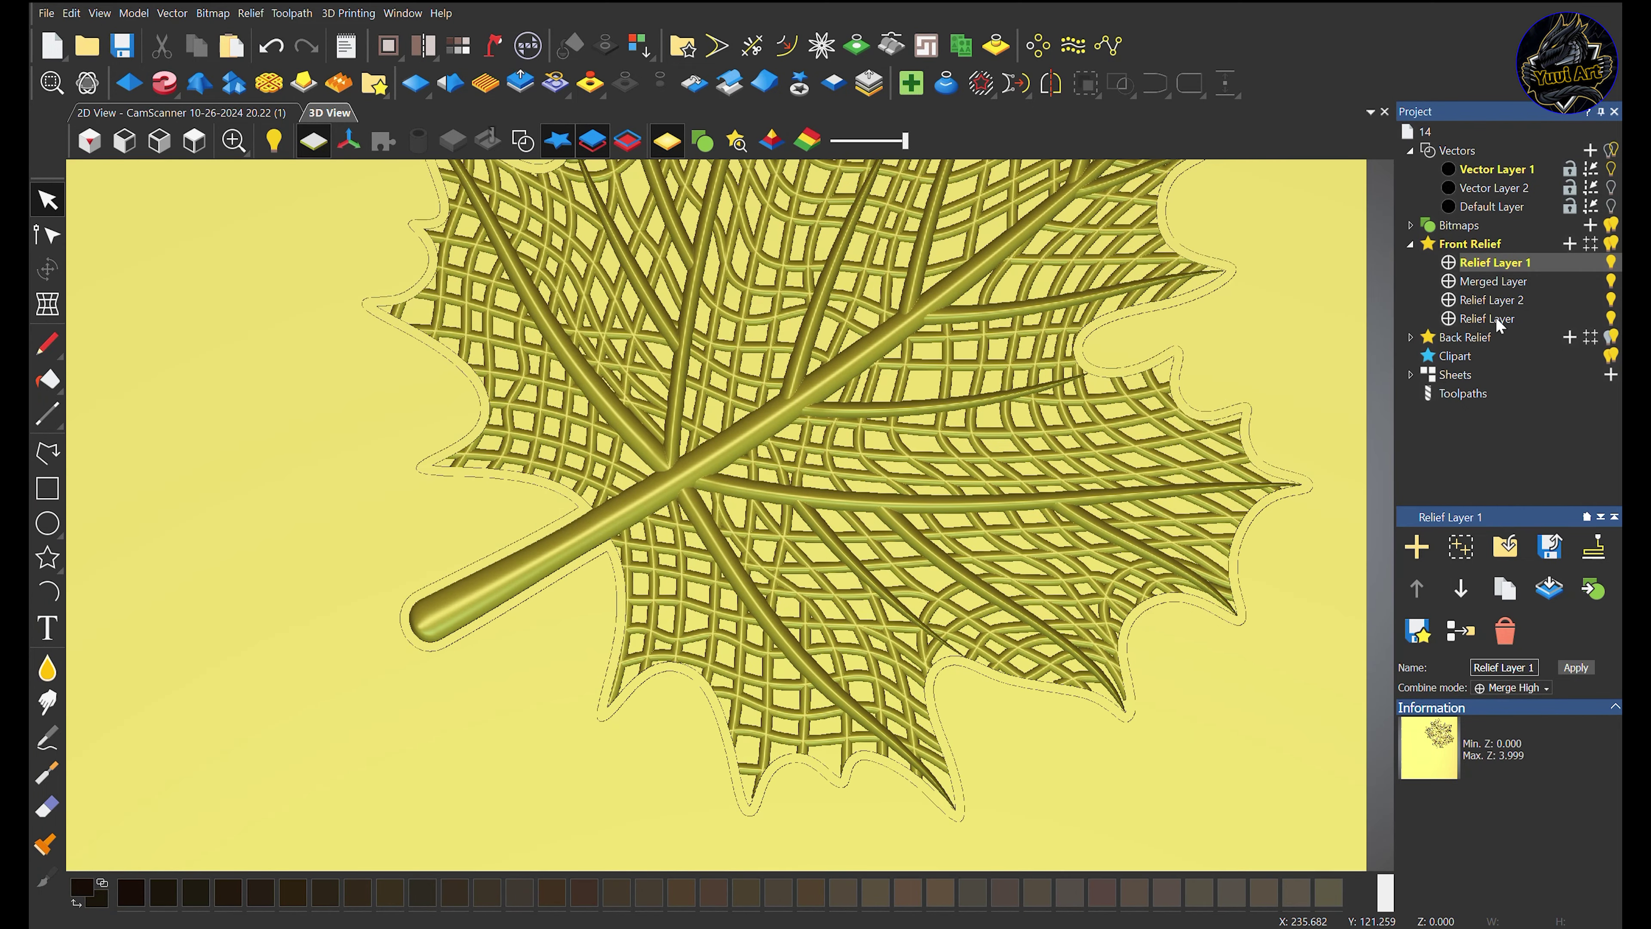
# Review the contents and Z range of Relief Layer and Relief Layer 2 against the leaf
pyautogui.click(1442, 318)
pyautogui.scroll(-5, 838, 657)
pyautogui.scroll(1, 829, 676)
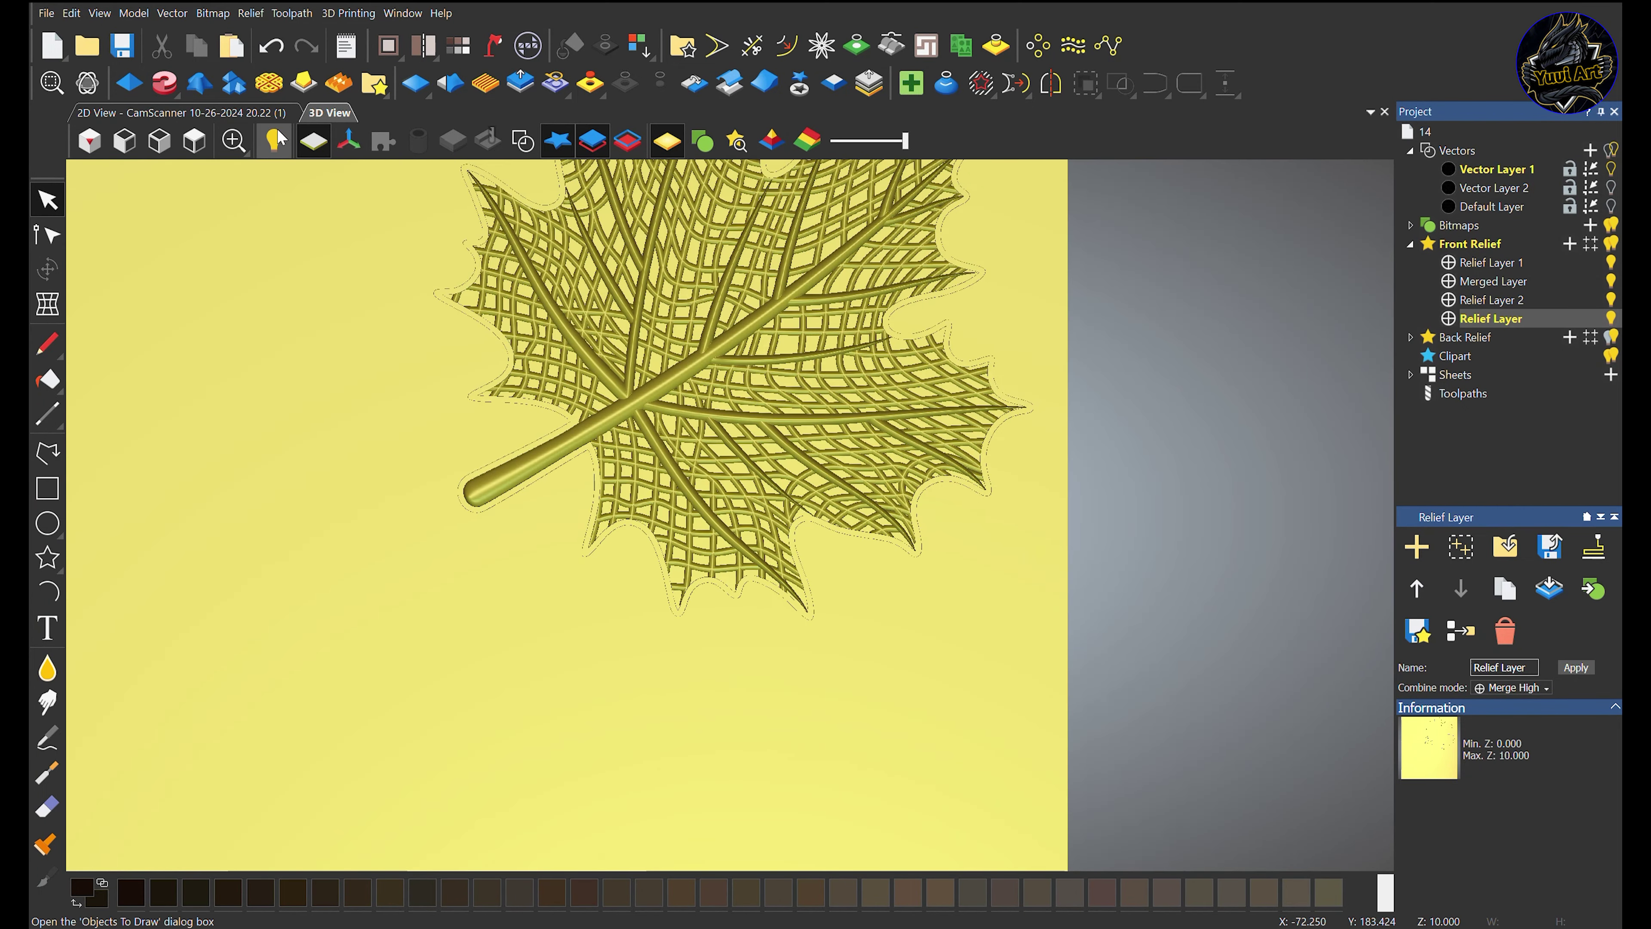
pyautogui.click(243, 114)
pyautogui.scroll(-3, 774, 579)
pyautogui.click(329, 113)
pyautogui.click(1491, 300)
pyautogui.scroll(8, 785, 547)
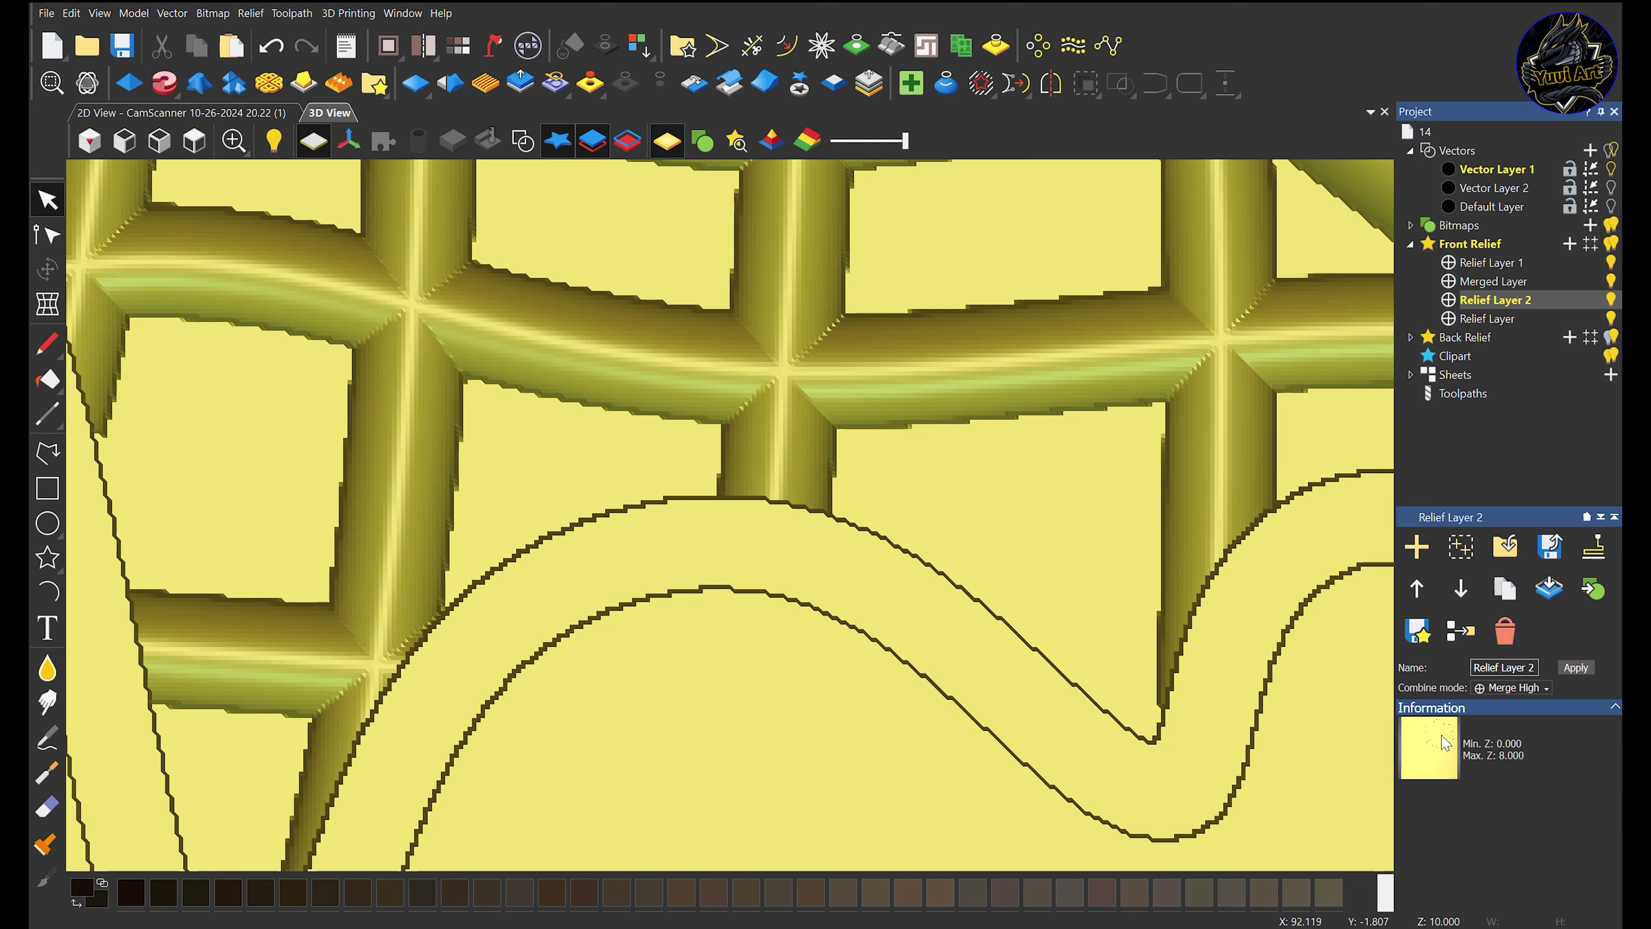
pyautogui.scroll(-10, 849, 489)
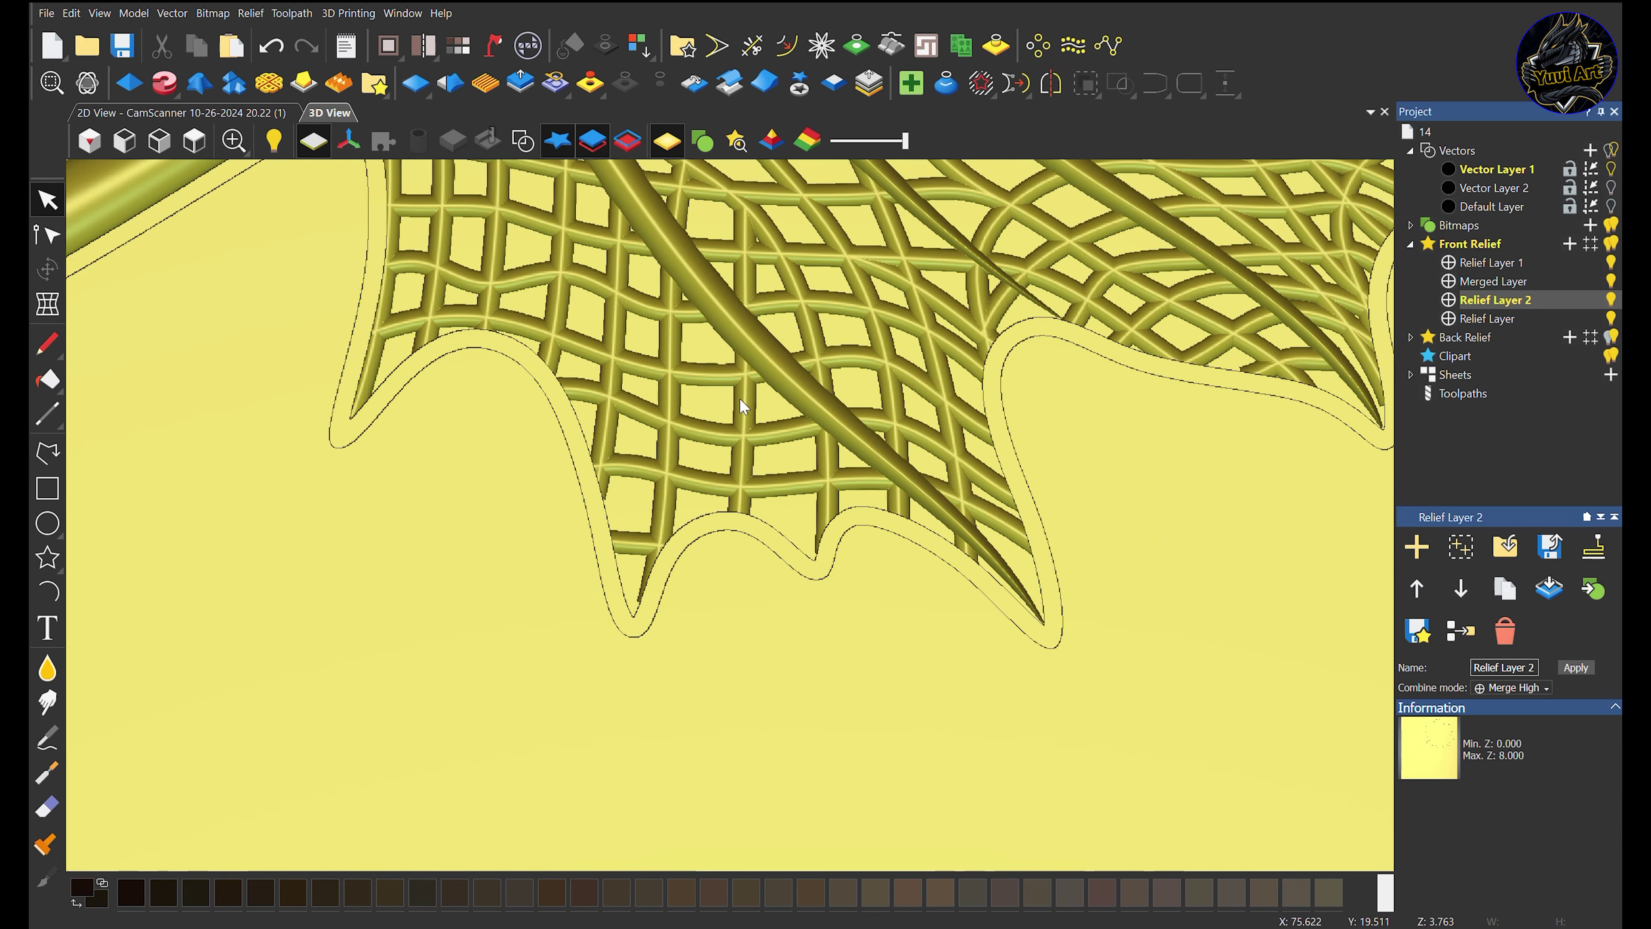
pyautogui.scroll(5, 610, 368)
pyautogui.moveTo(462, 287); pyautogui.dragTo(601, 402, button='middle')
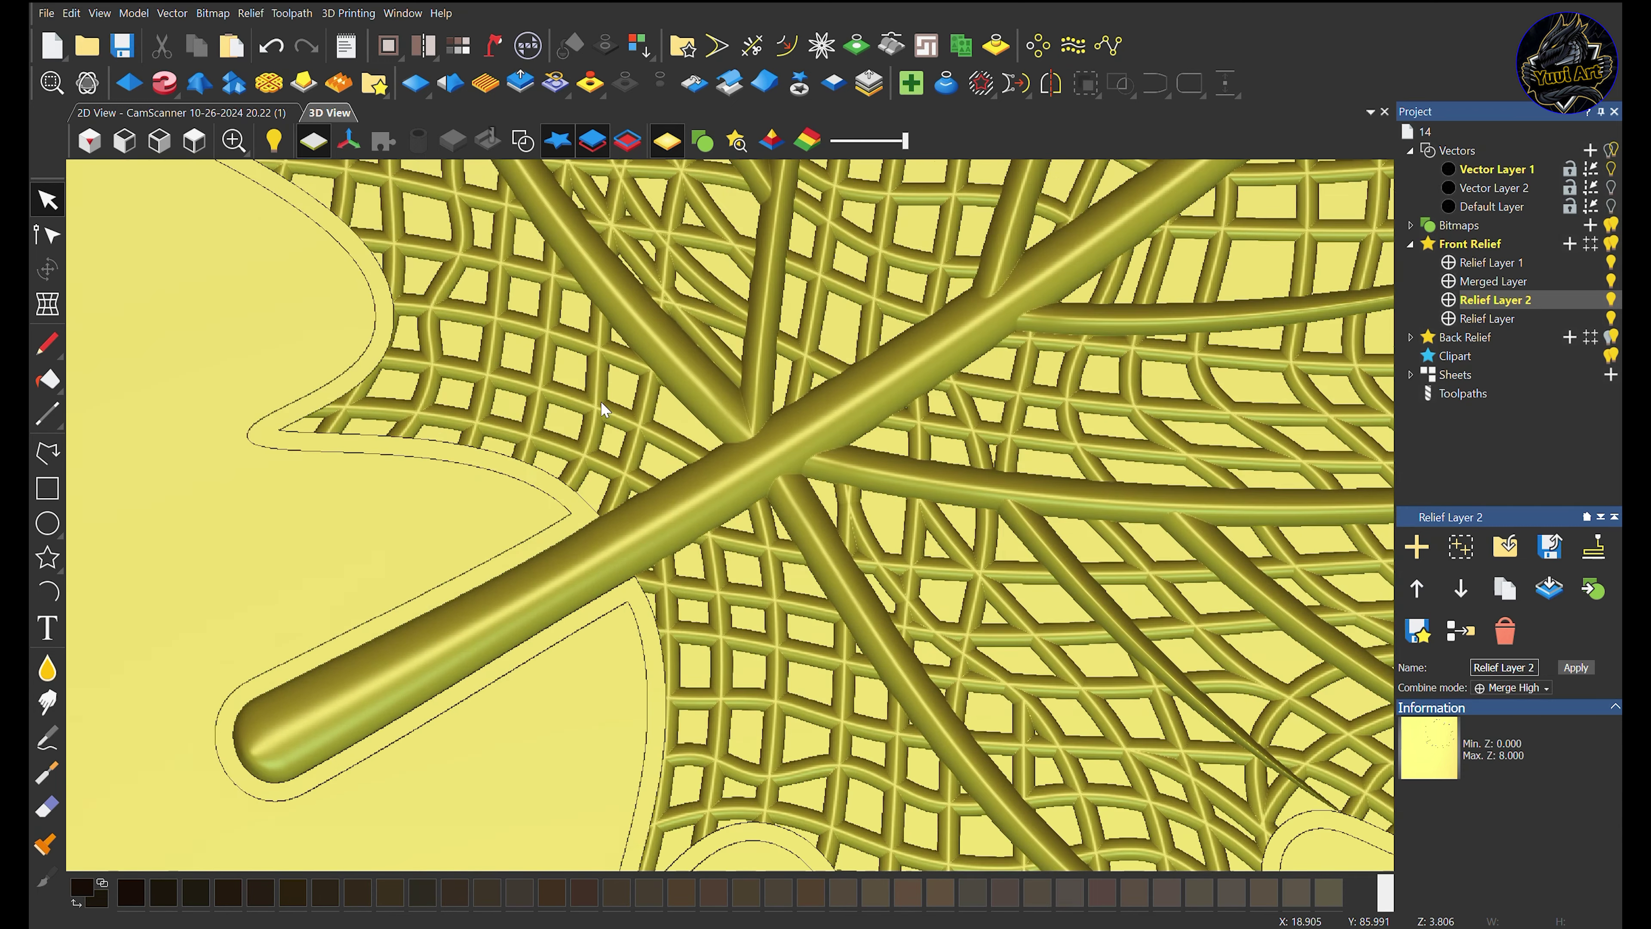
# Select the Merged Layer and examine its stem and main veins against the surrounding net
pyautogui.click(1542, 282)
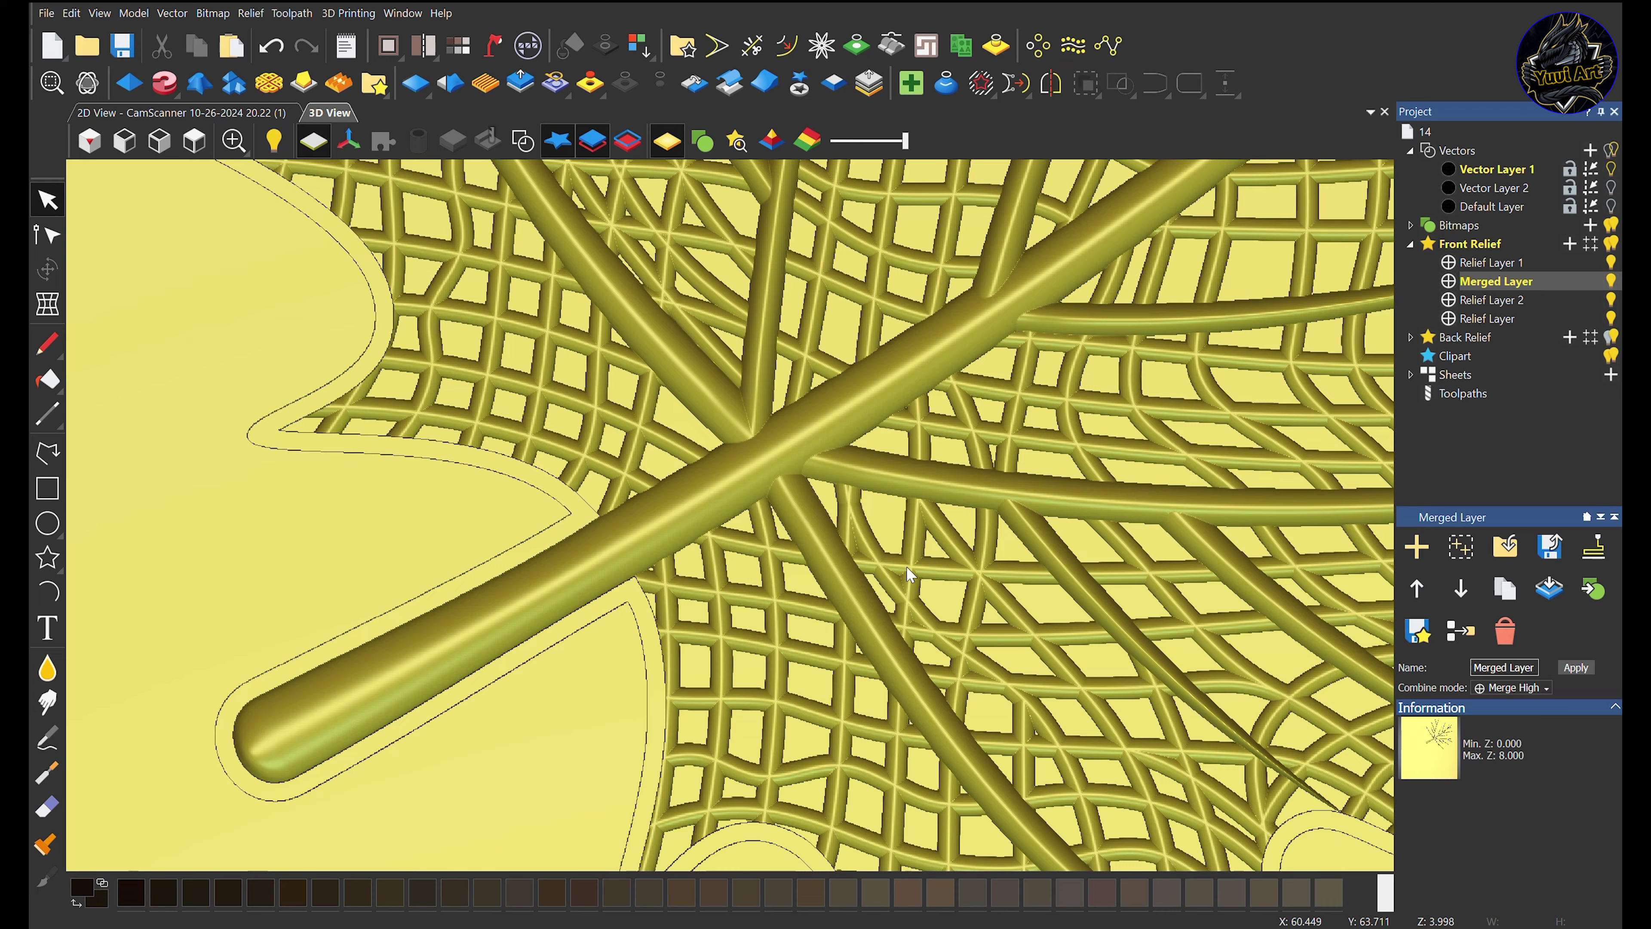
pyautogui.scroll(-8, 912, 574)
pyautogui.scroll(6, 695, 523)
pyautogui.scroll(6, 696, 523)
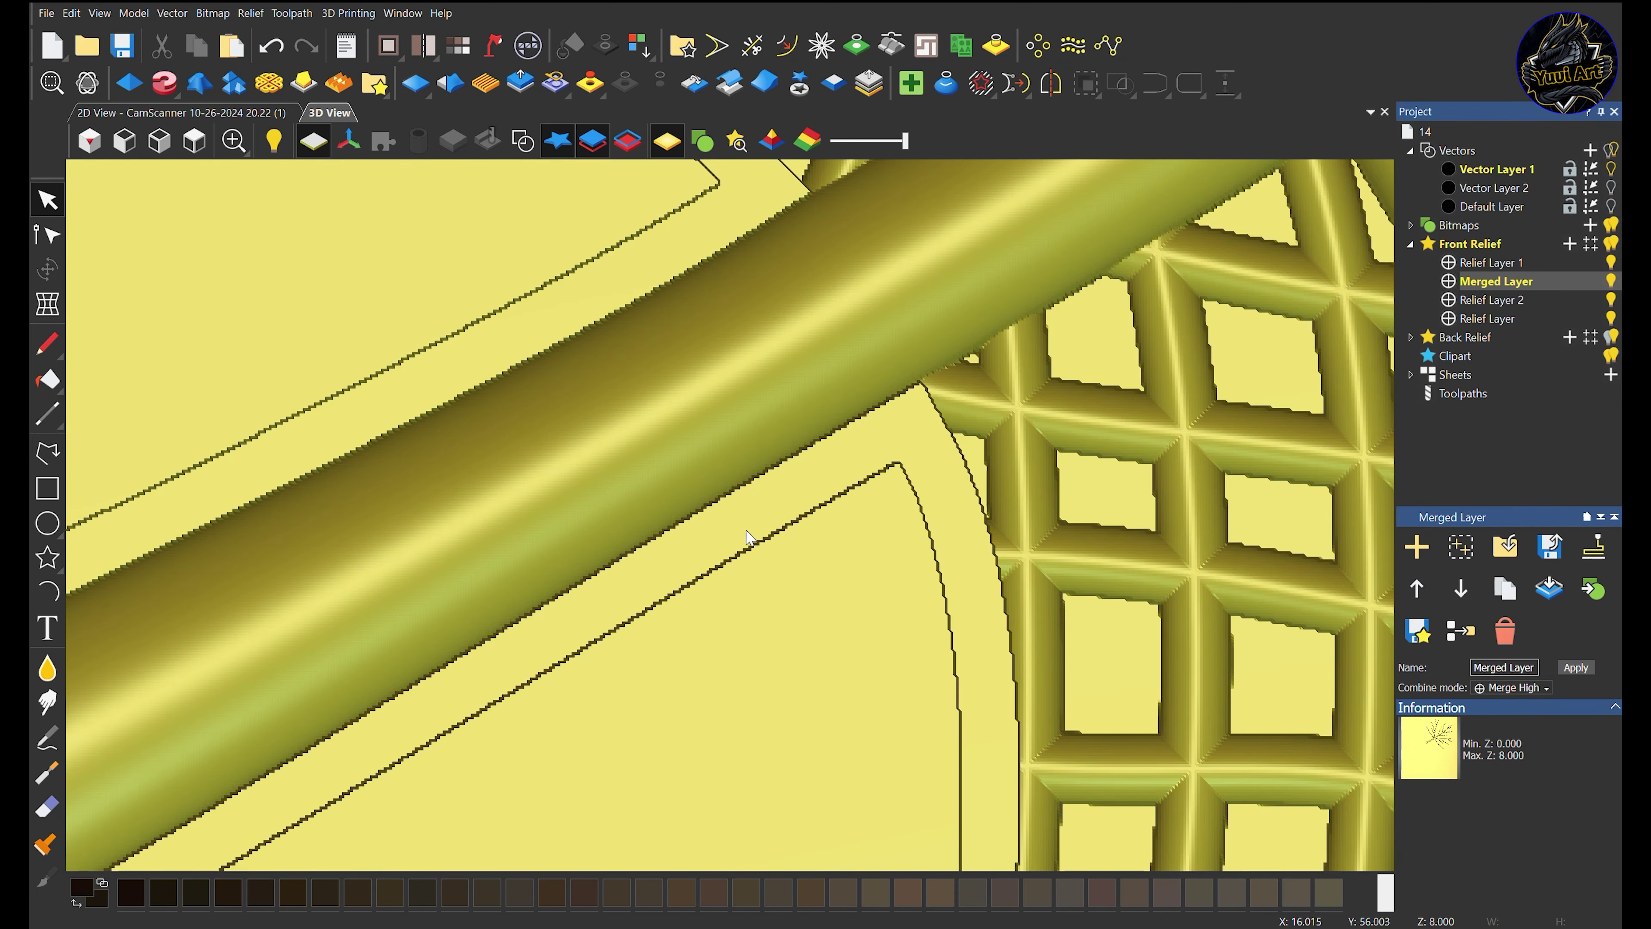
pyautogui.scroll(-5, 686, 539)
pyautogui.moveTo(655, 595); pyautogui.dragTo(926, 659)
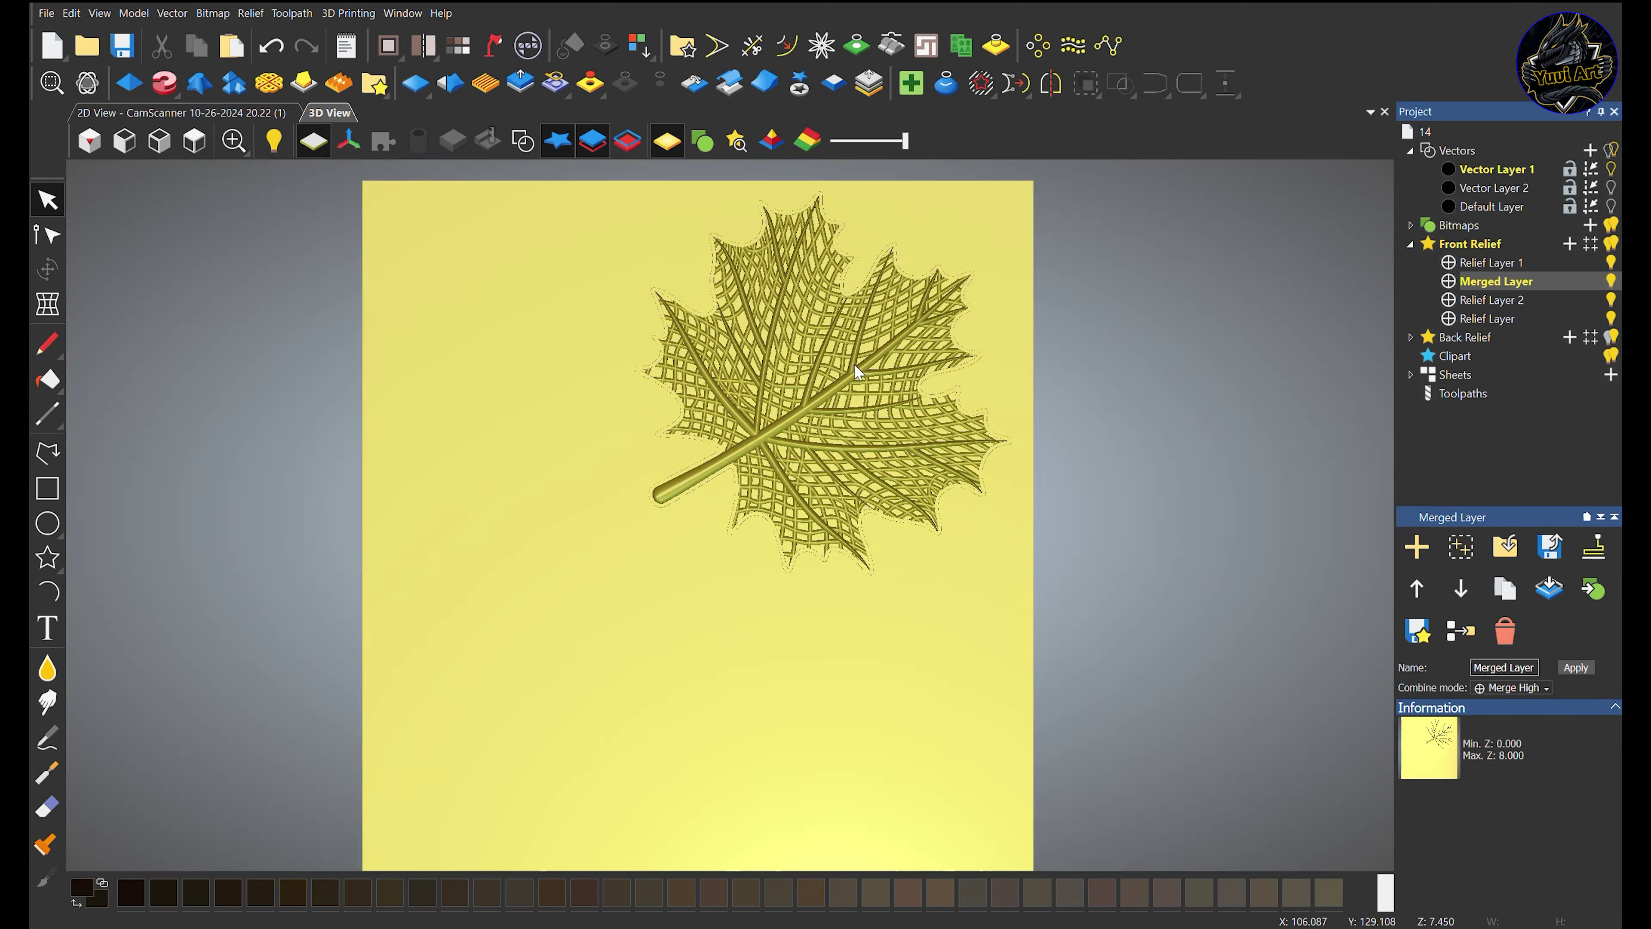
# Select Relief Layer 1 and examine up close how the net crosses the main veins
pyautogui.scroll(5, 796, 403)
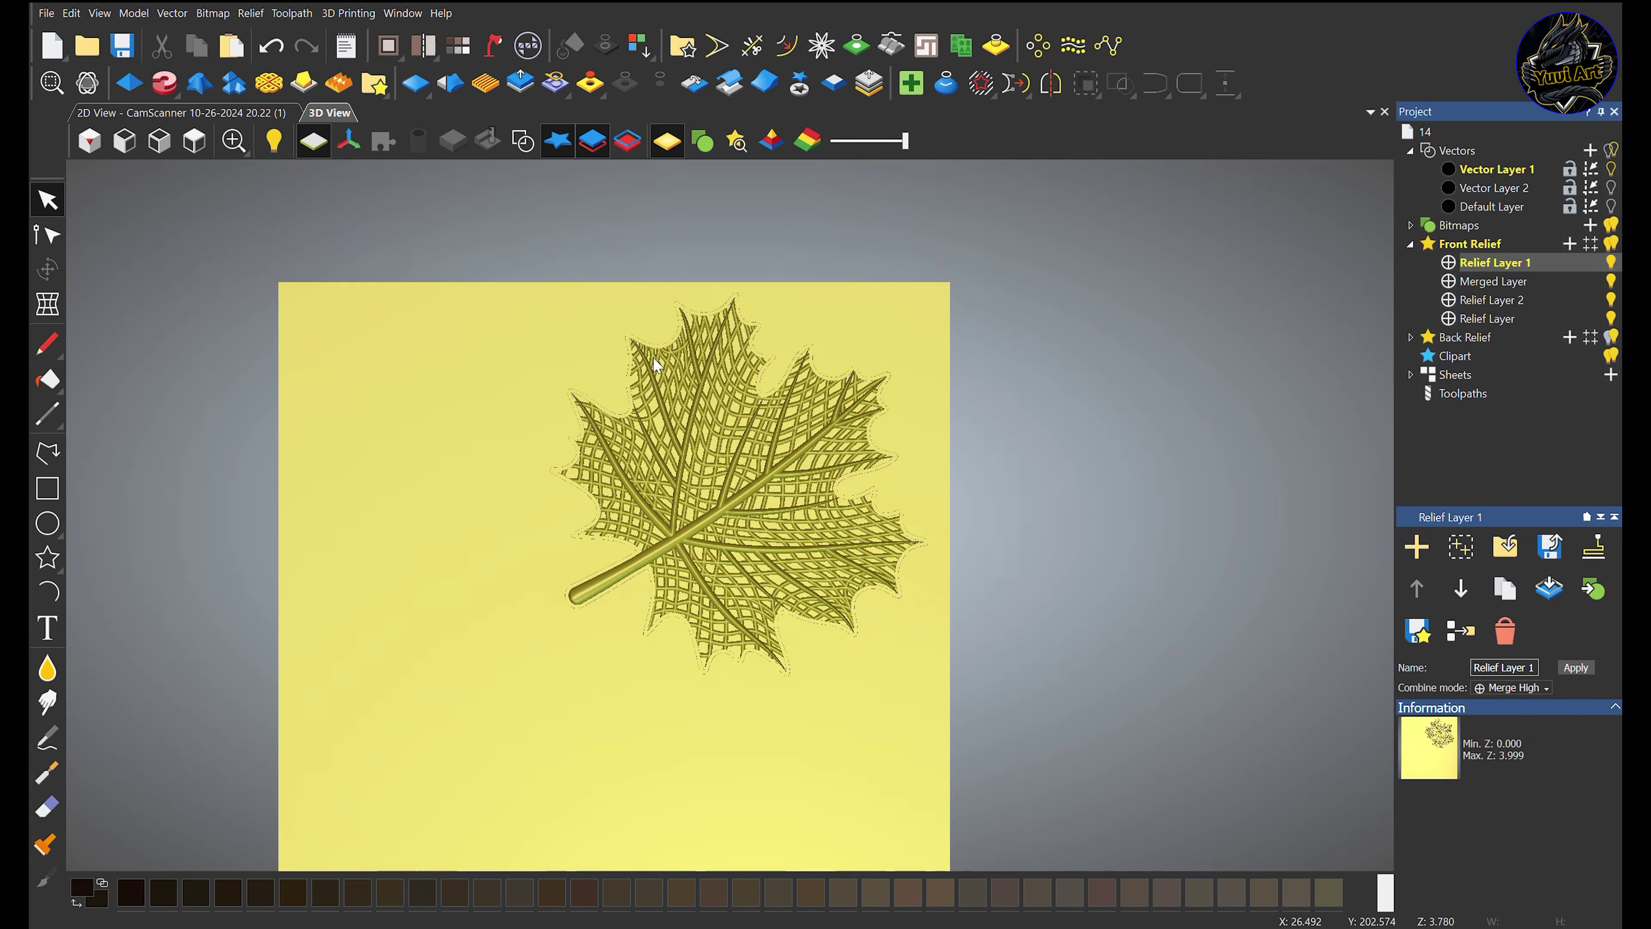
pyautogui.scroll(5, 656, 364)
pyautogui.scroll(-3, 788, 554)
pyautogui.scroll(5, 723, 564)
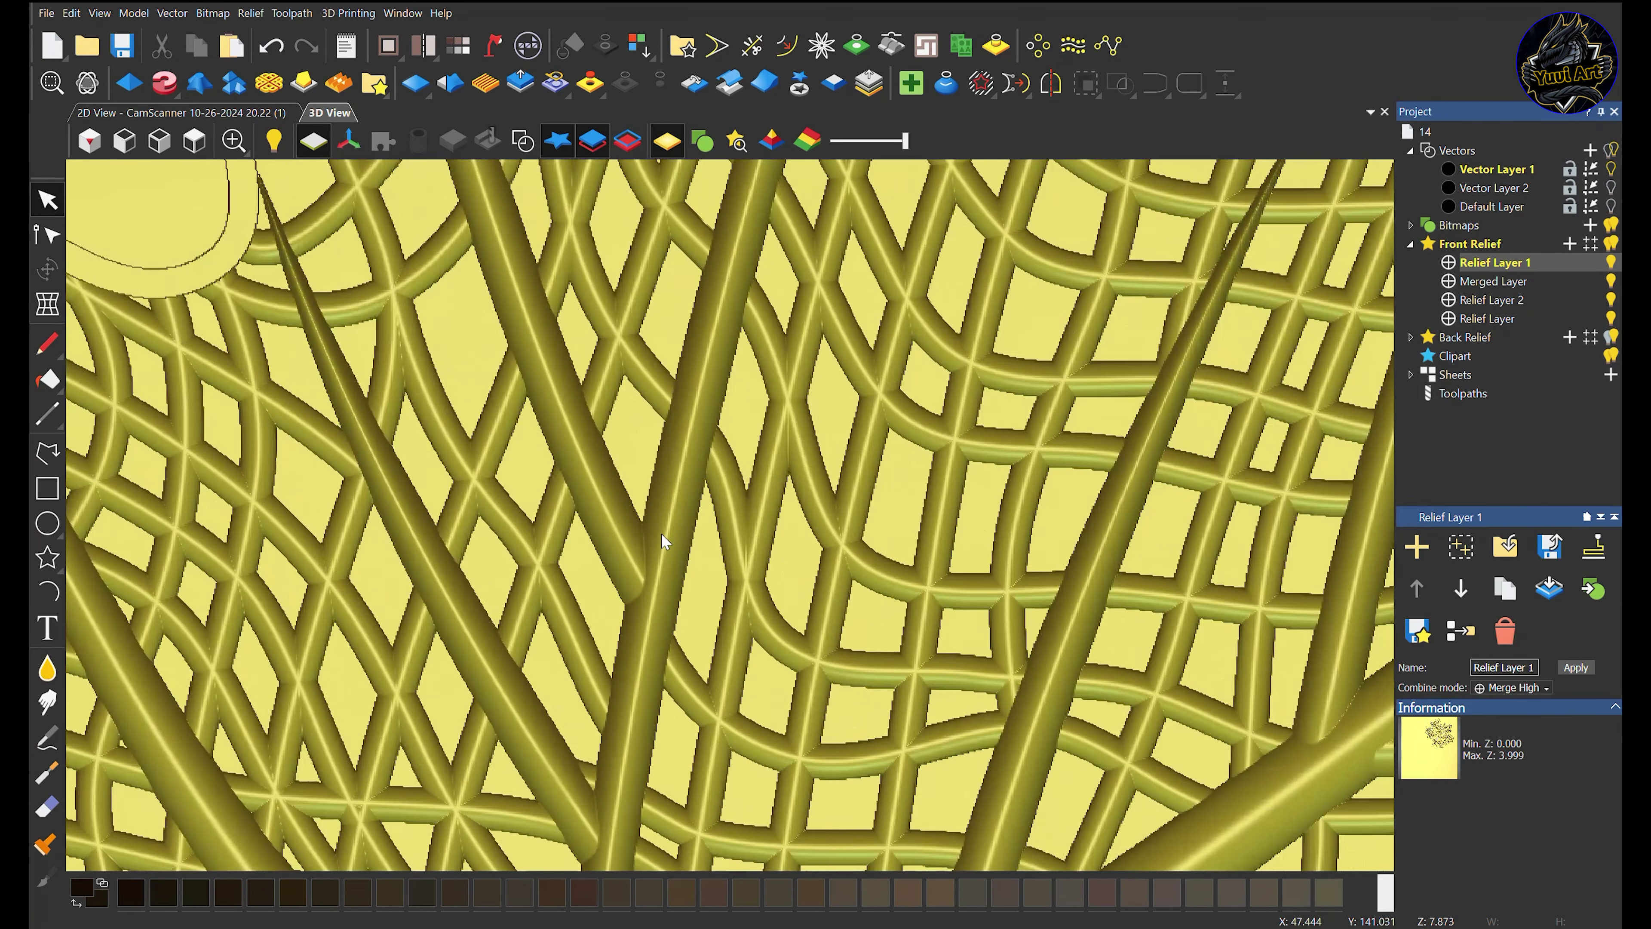
pyautogui.scroll(-4, 661, 541)
pyautogui.scroll(5, 714, 468)
pyautogui.scroll(-8, 737, 429)
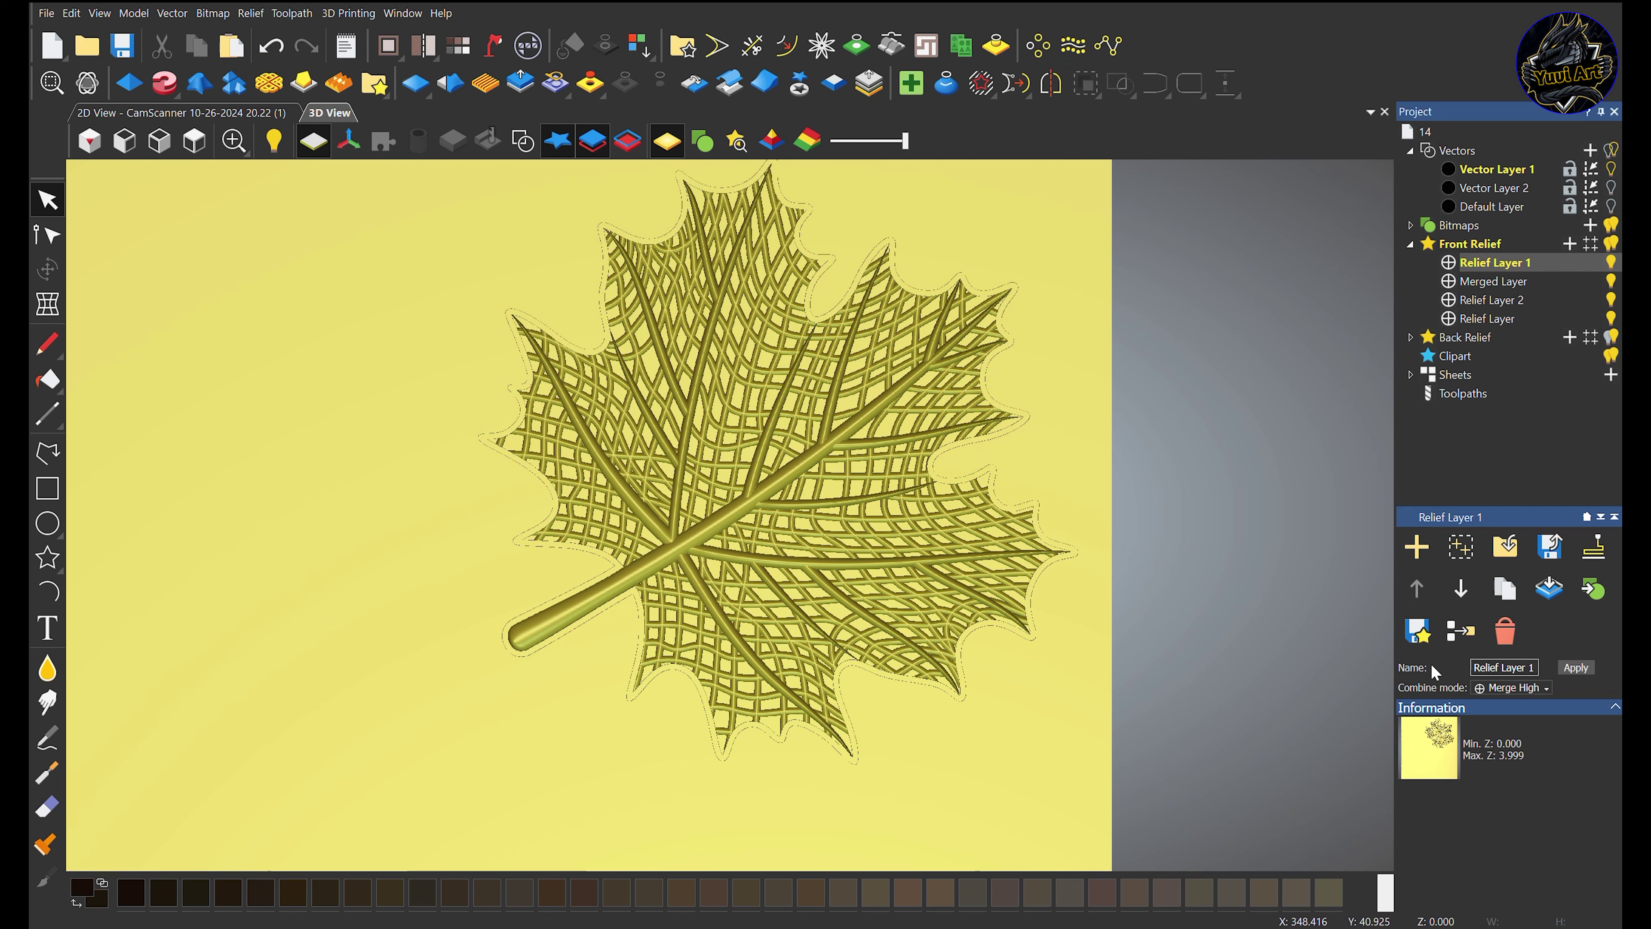
# Merge the visible front relief layers into a new layer with the Merge High combine mode
pyautogui.click(1455, 639)
pyautogui.click(1477, 263)
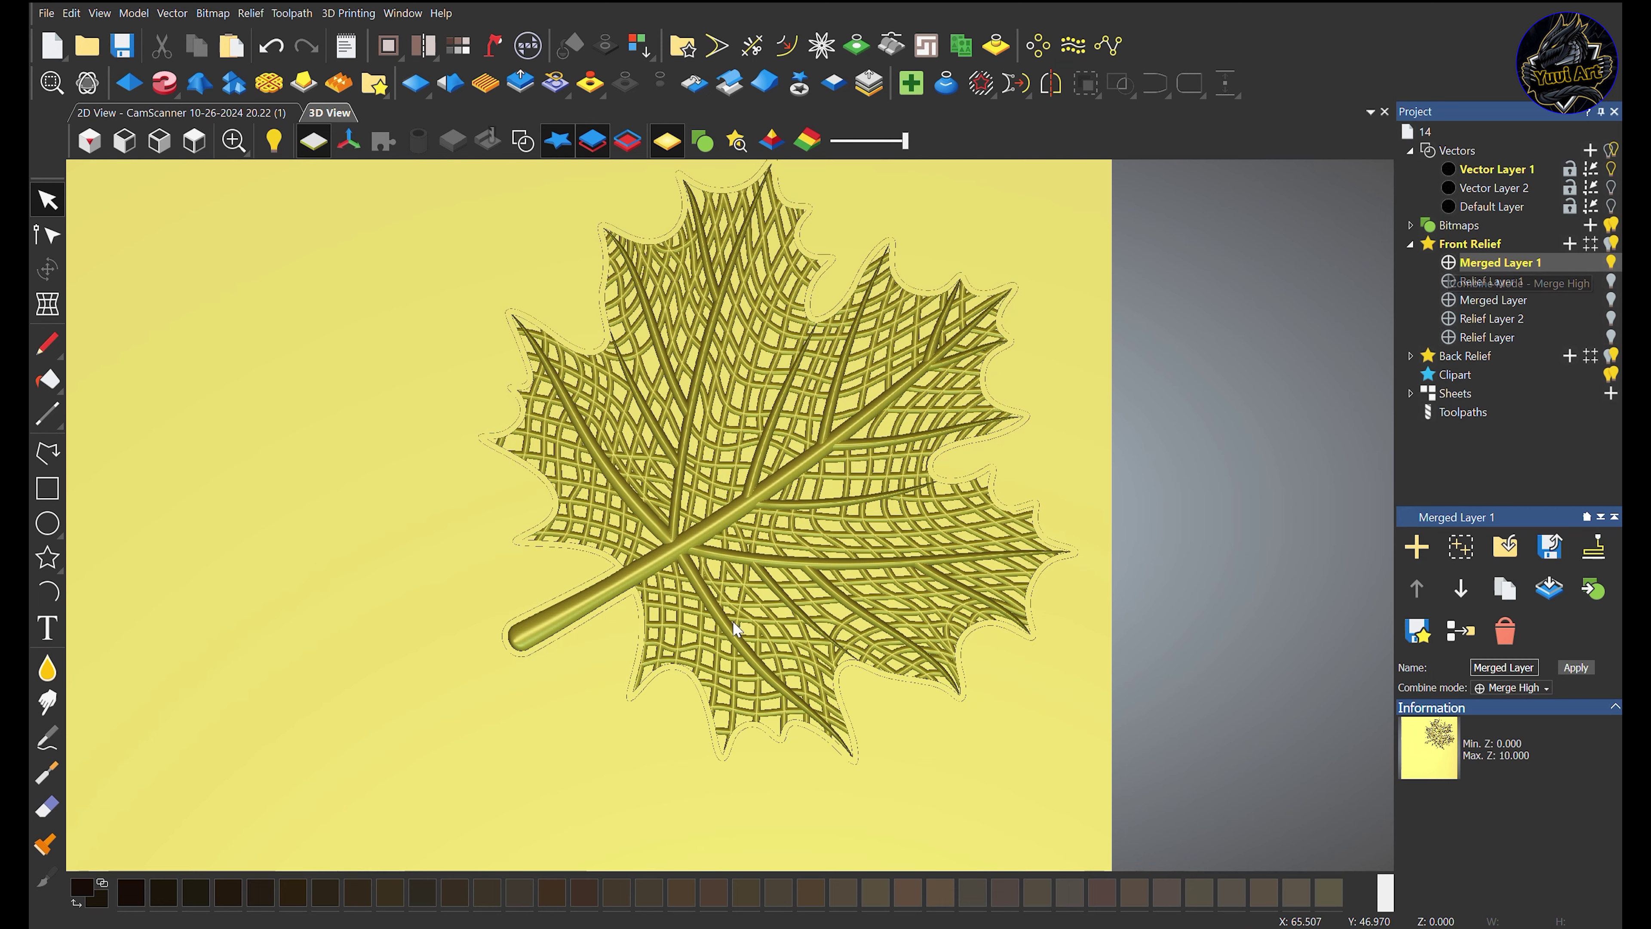
pyautogui.scroll(-4, 733, 621)
pyautogui.scroll(5, 656, 627)
# Show the vectors and compare the net leaf relief with the embossed leaf in the reference bitmap
pyautogui.click(523, 143)
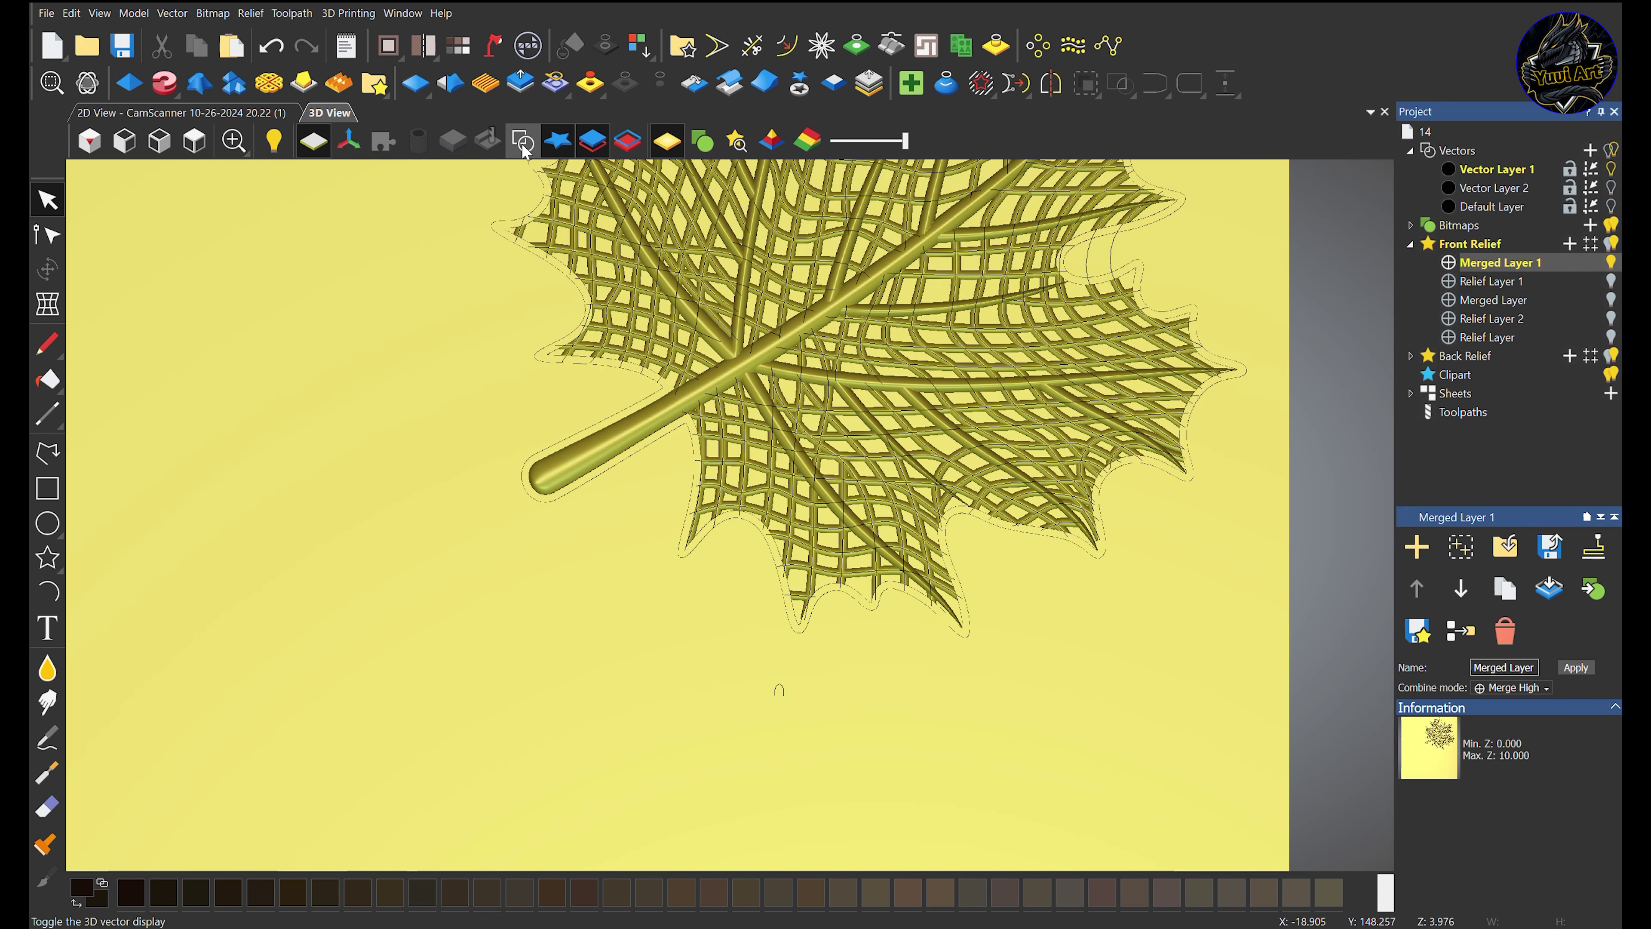
pyautogui.click(703, 141)
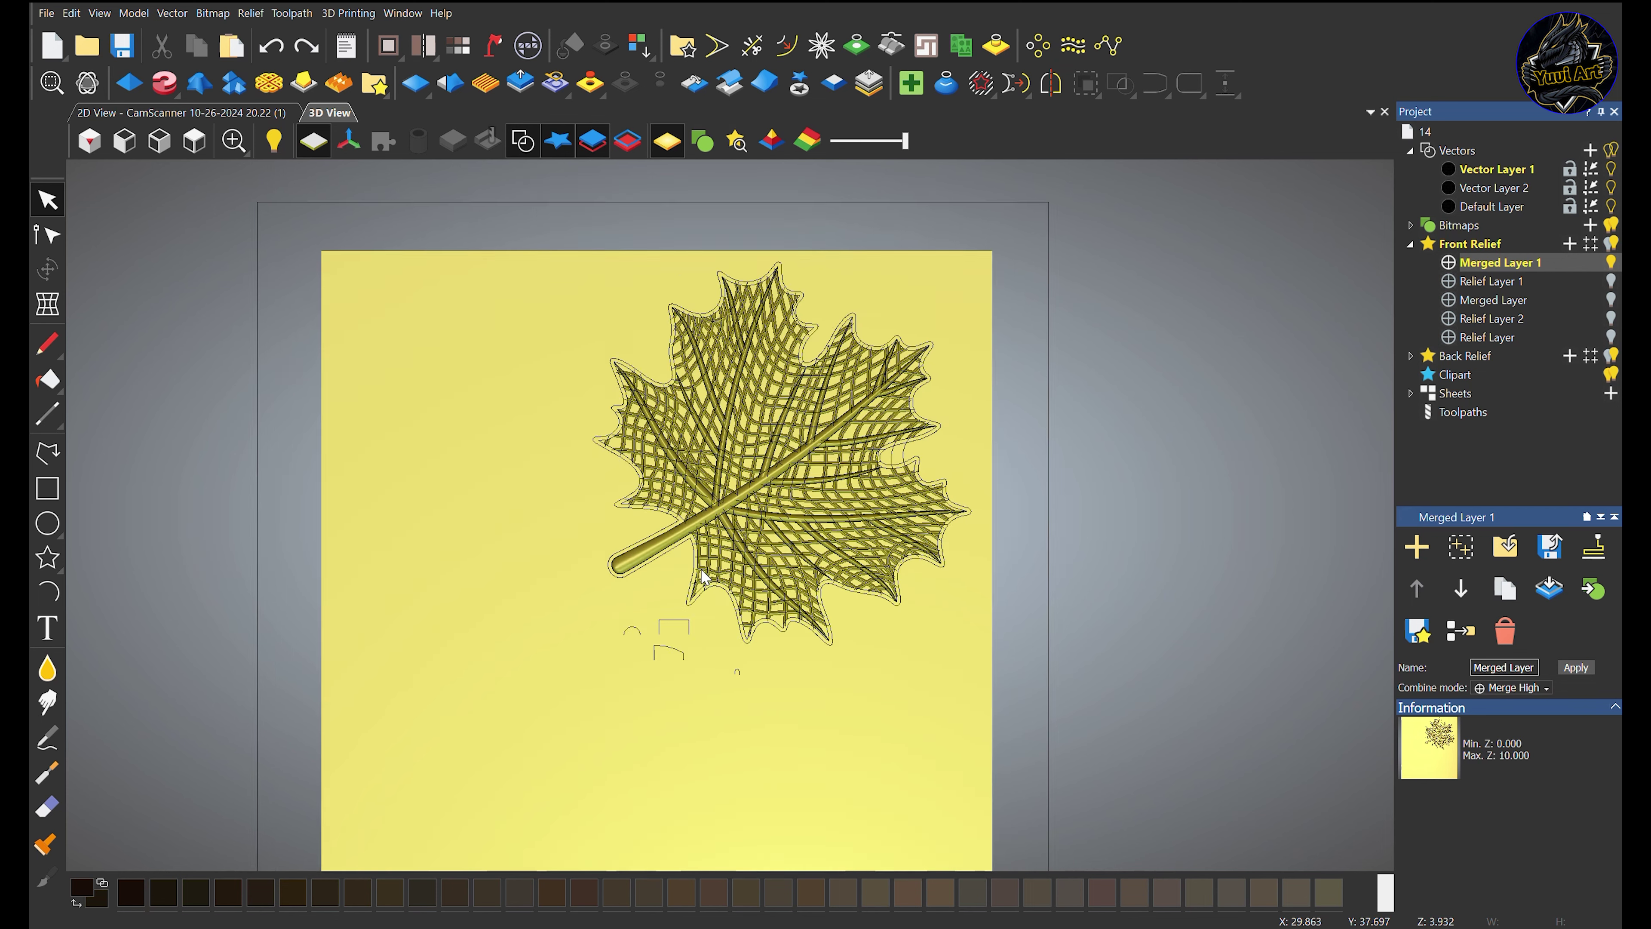
pyautogui.scroll(1, 702, 568)
pyautogui.scroll(-5, 702, 572)
pyautogui.scroll(4, 629, 627)
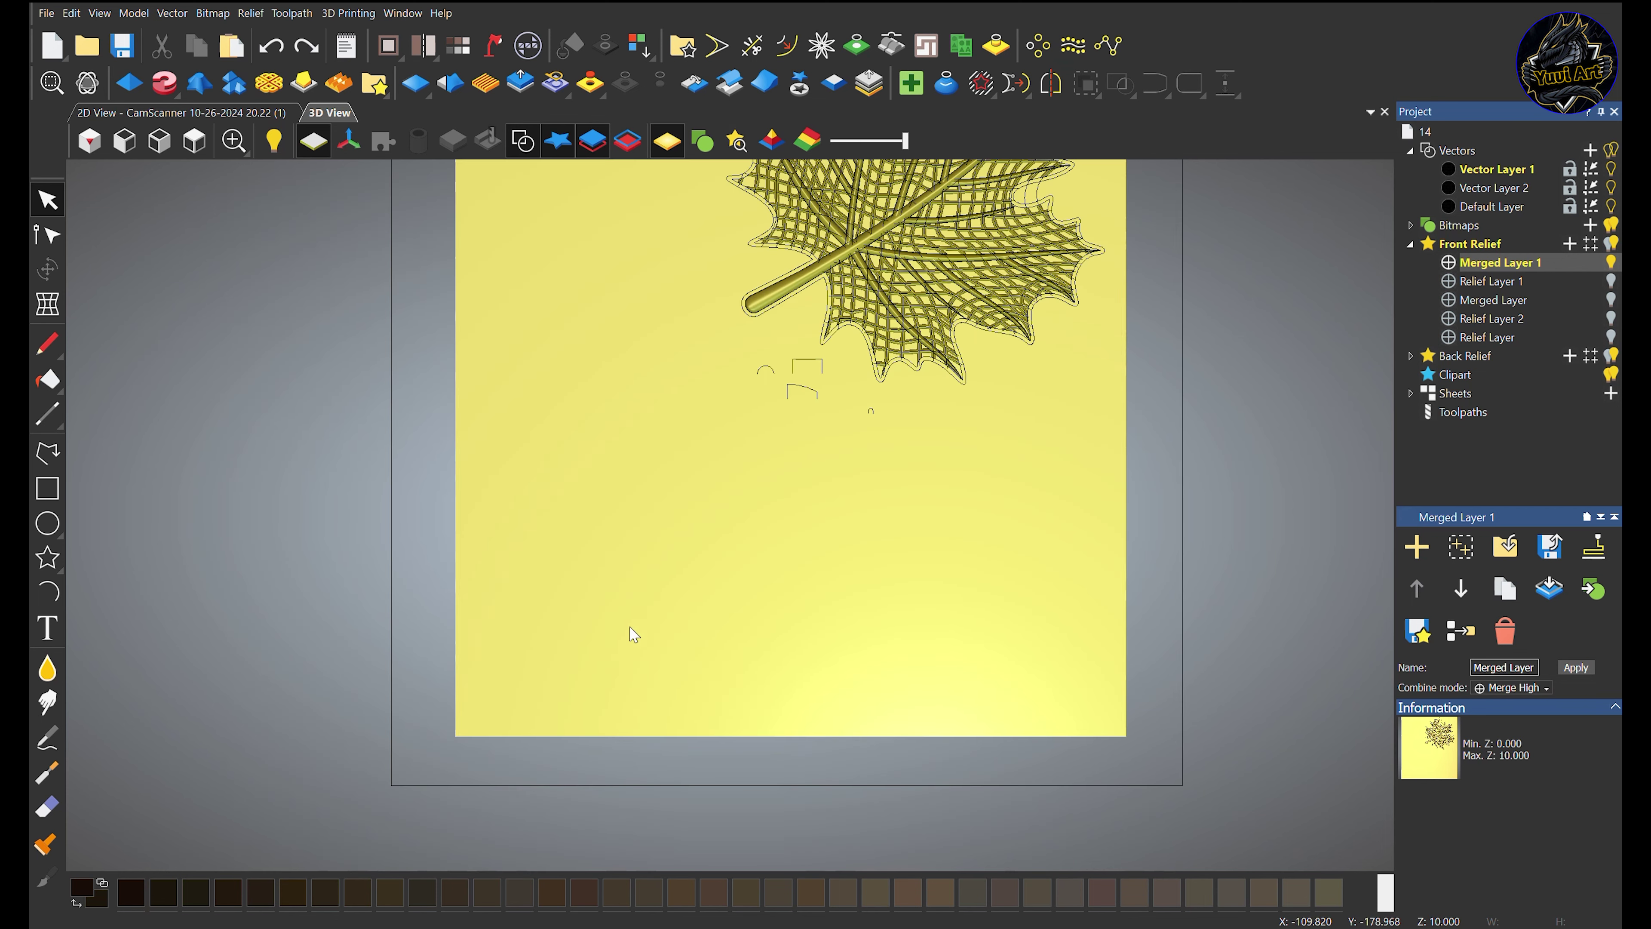
pyautogui.click(703, 141)
pyautogui.scroll(1, 726, 537)
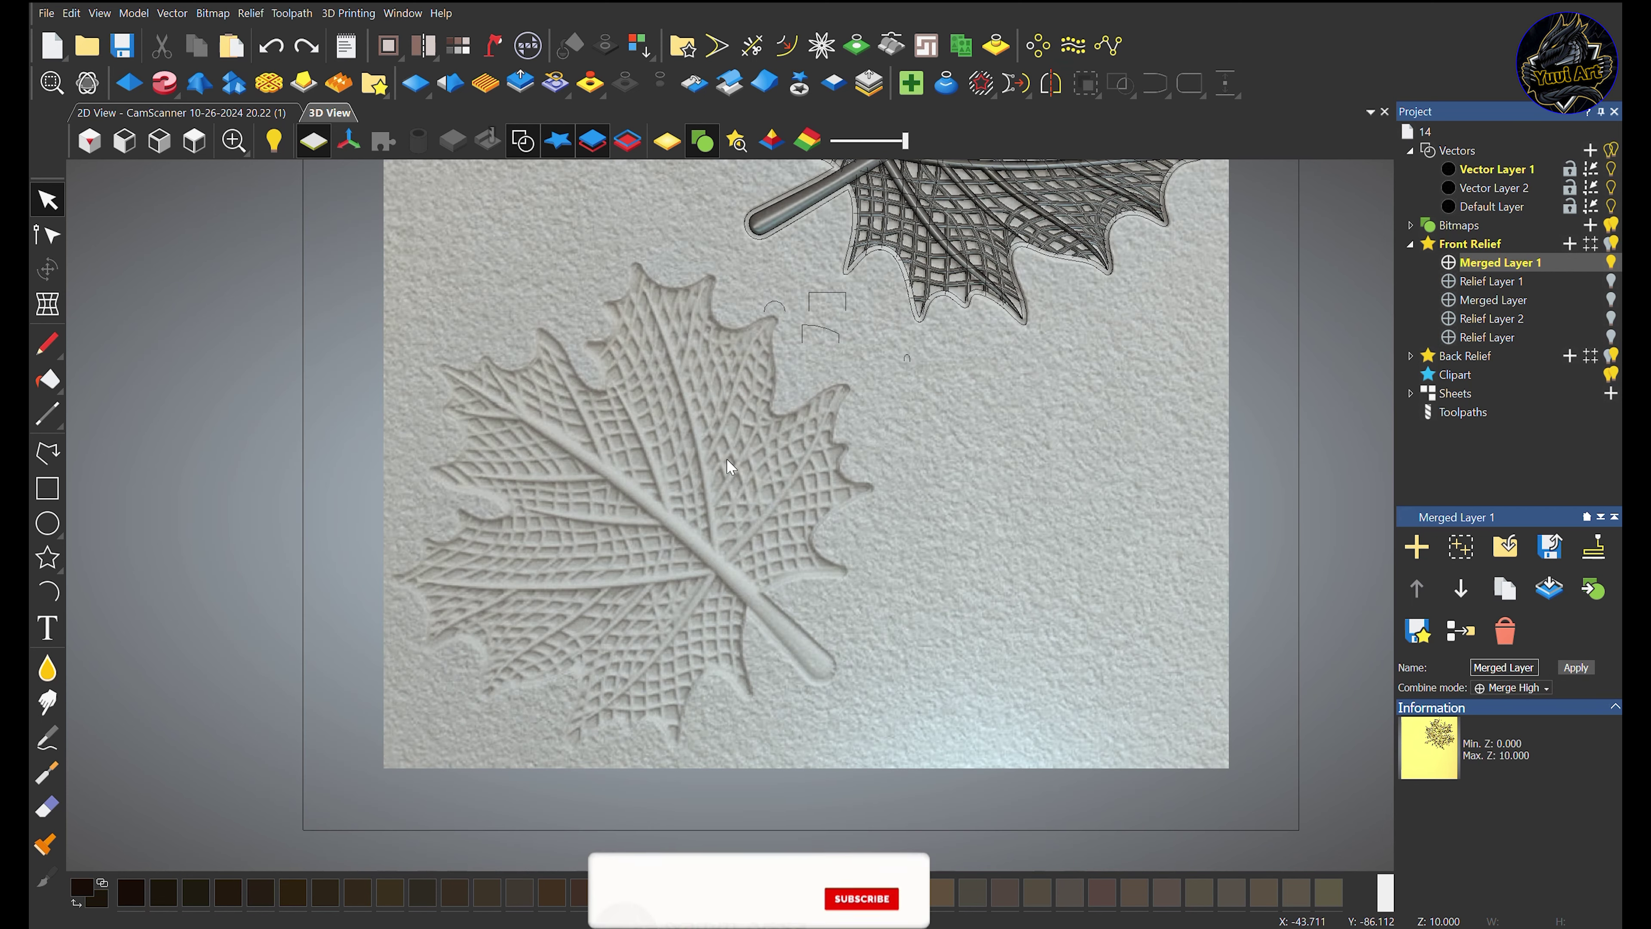
pyautogui.scroll(-2, 642, 543)
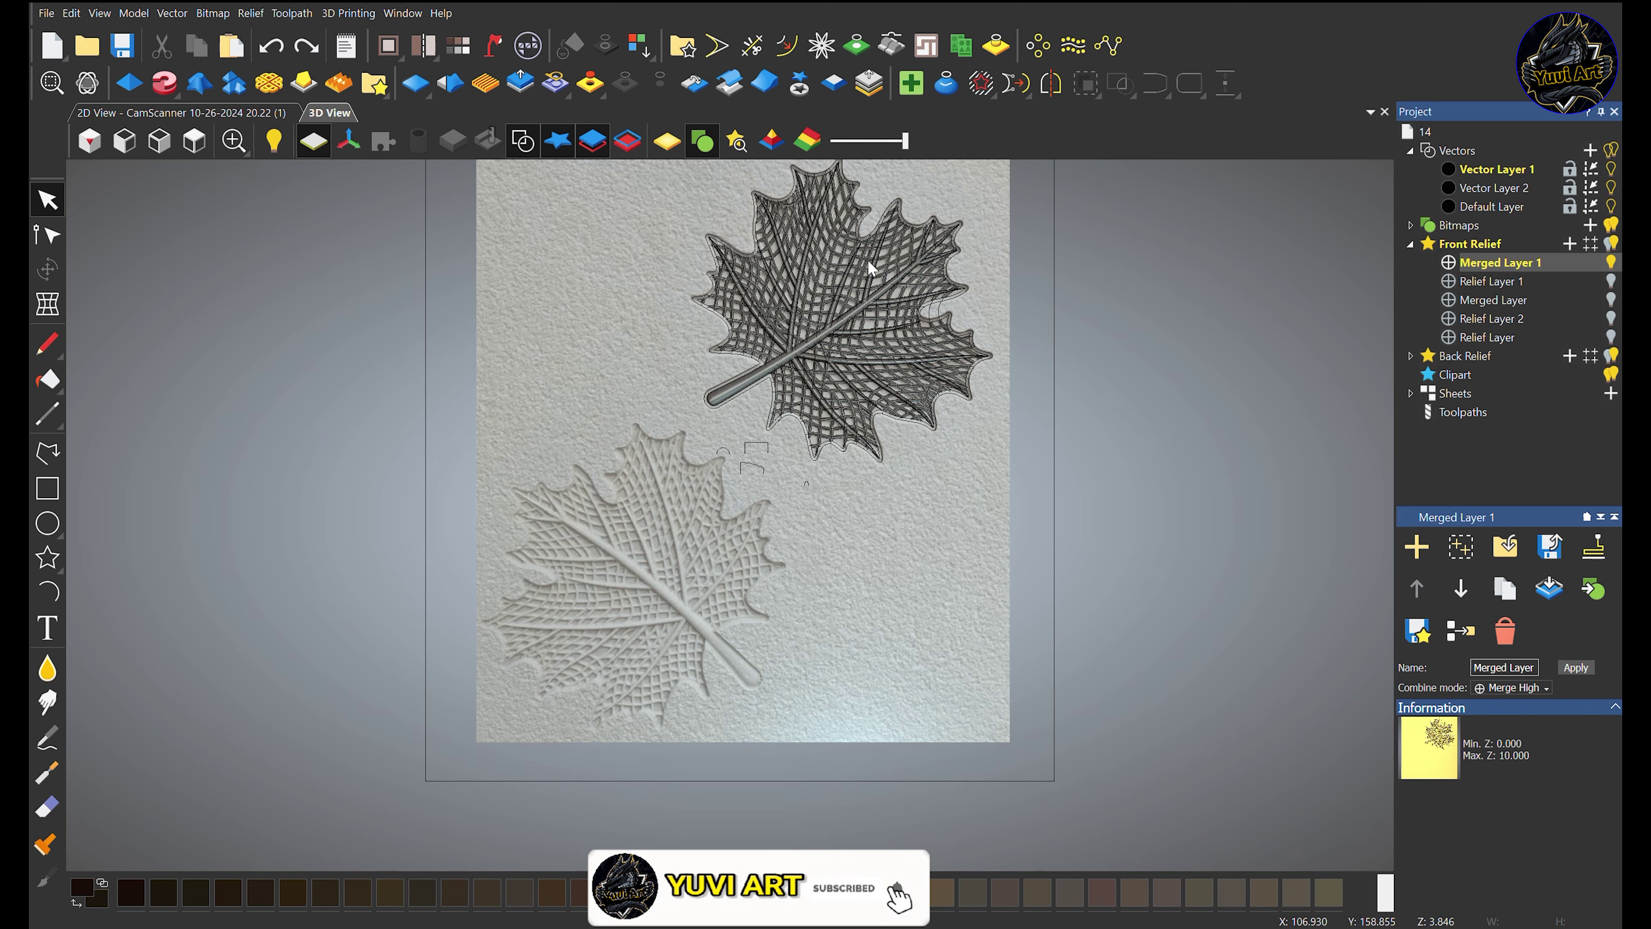
pyautogui.moveTo(724, 638); pyautogui.dragTo(730, 583, button='middle')
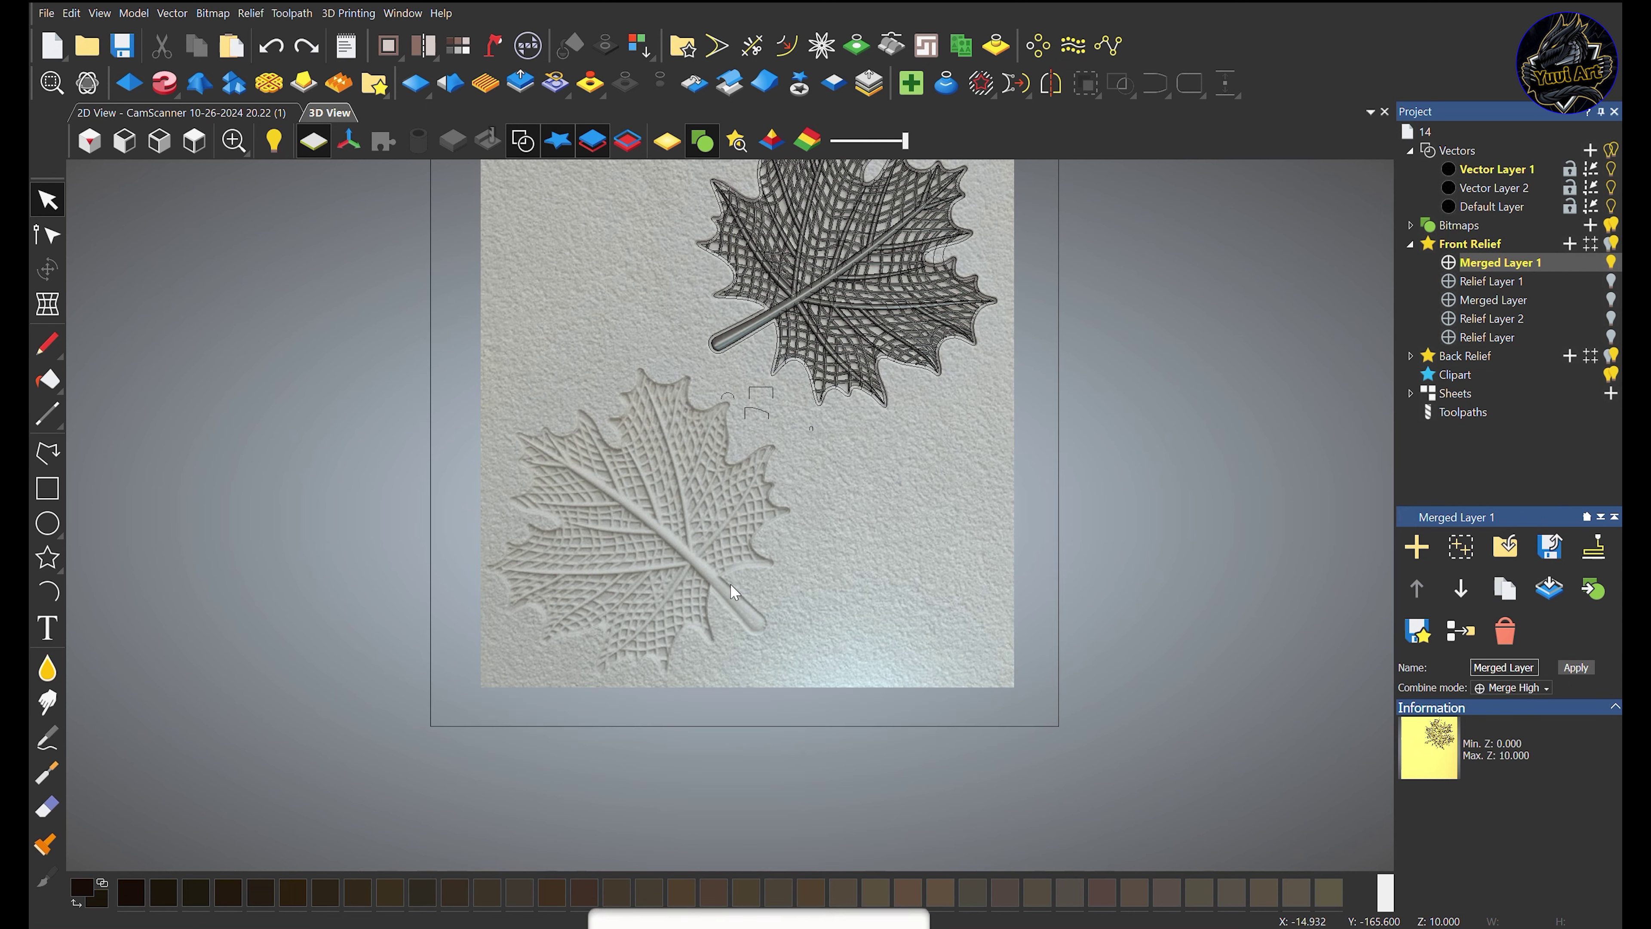
pyautogui.click(667, 140)
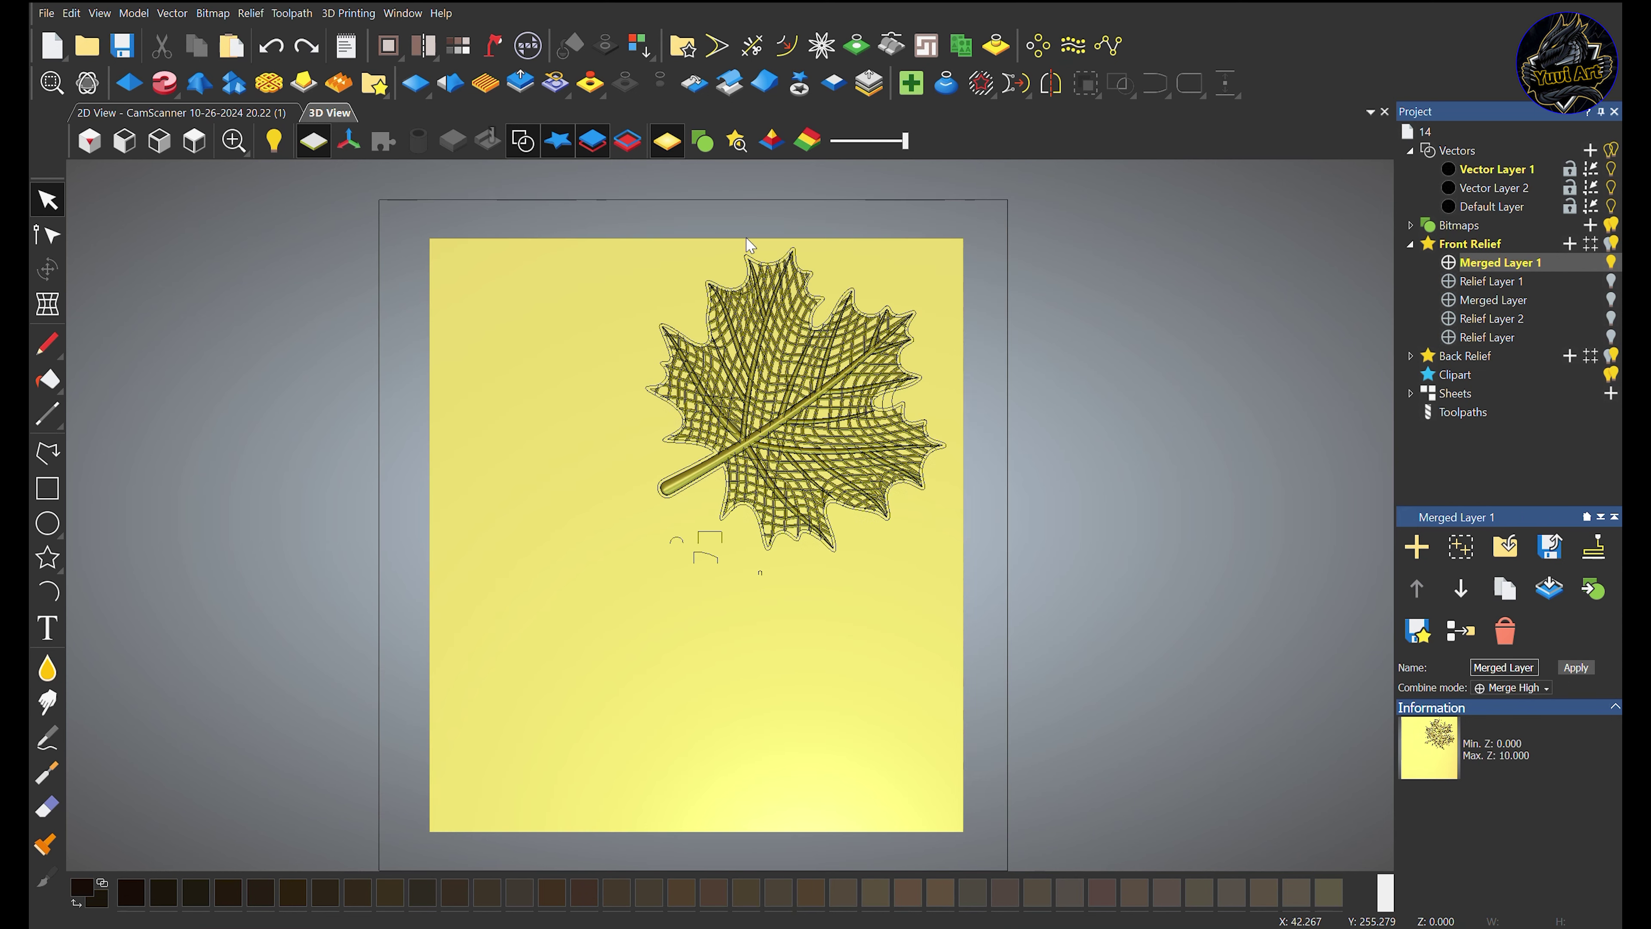
# Select the outer outline vector around the leaf and turn the relief inside it into a relief clipart
pyautogui.scroll(1, 866, 344)
pyautogui.scroll(1, 866, 345)
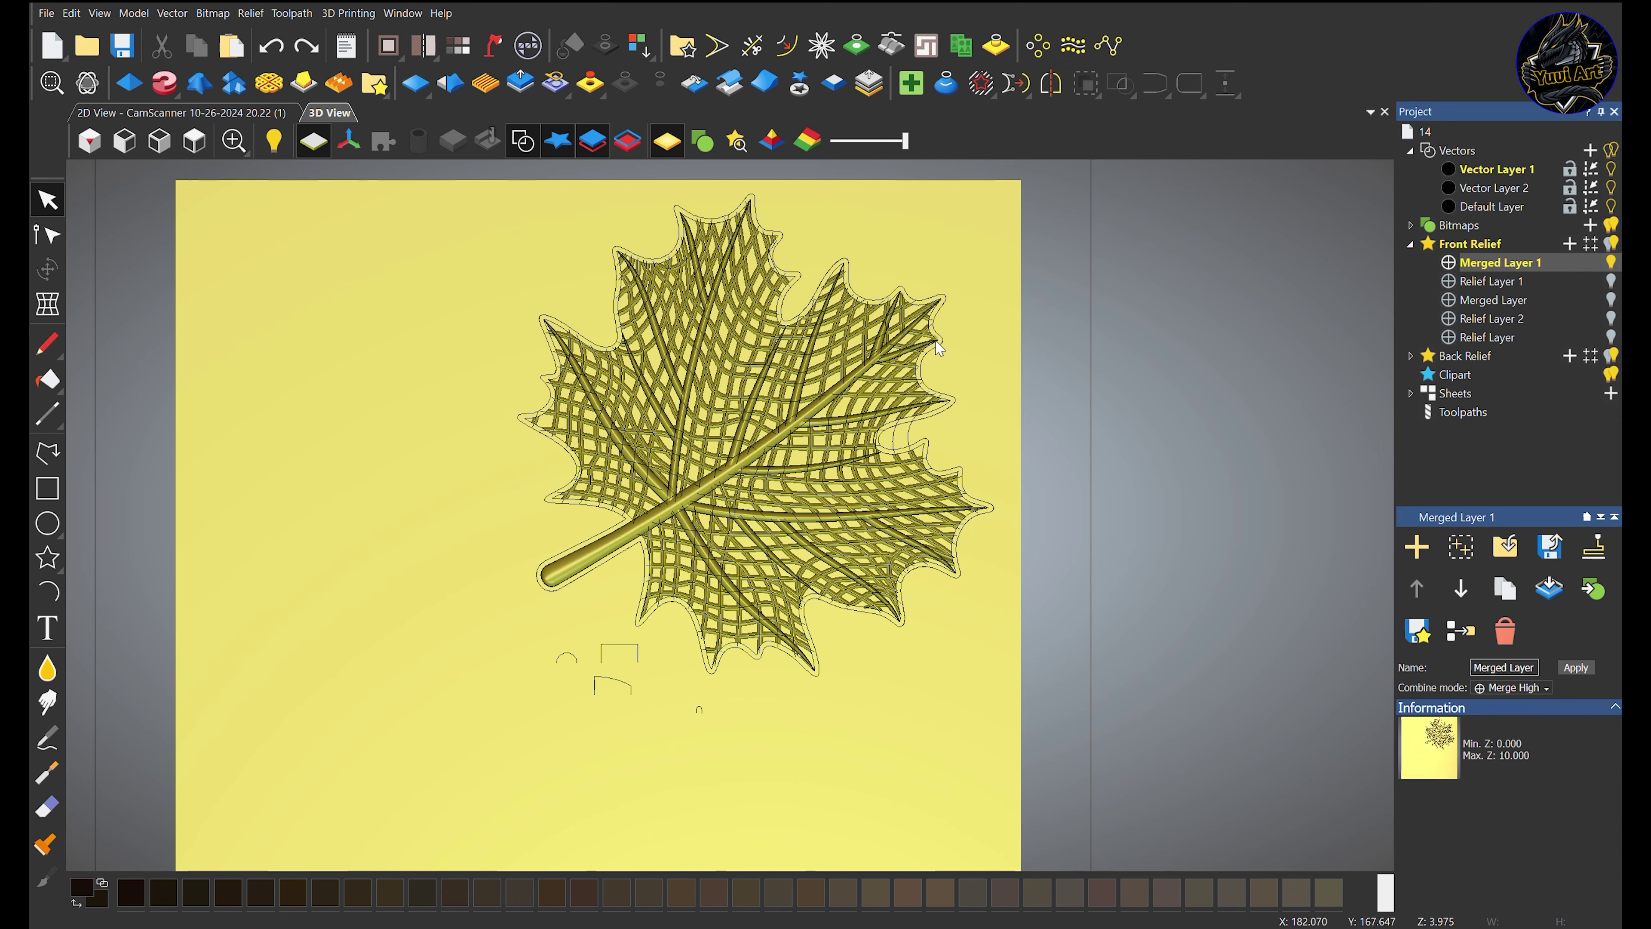
pyautogui.click(929, 335)
pyautogui.scroll(-2, 923, 345)
pyautogui.scroll(6, 862, 392)
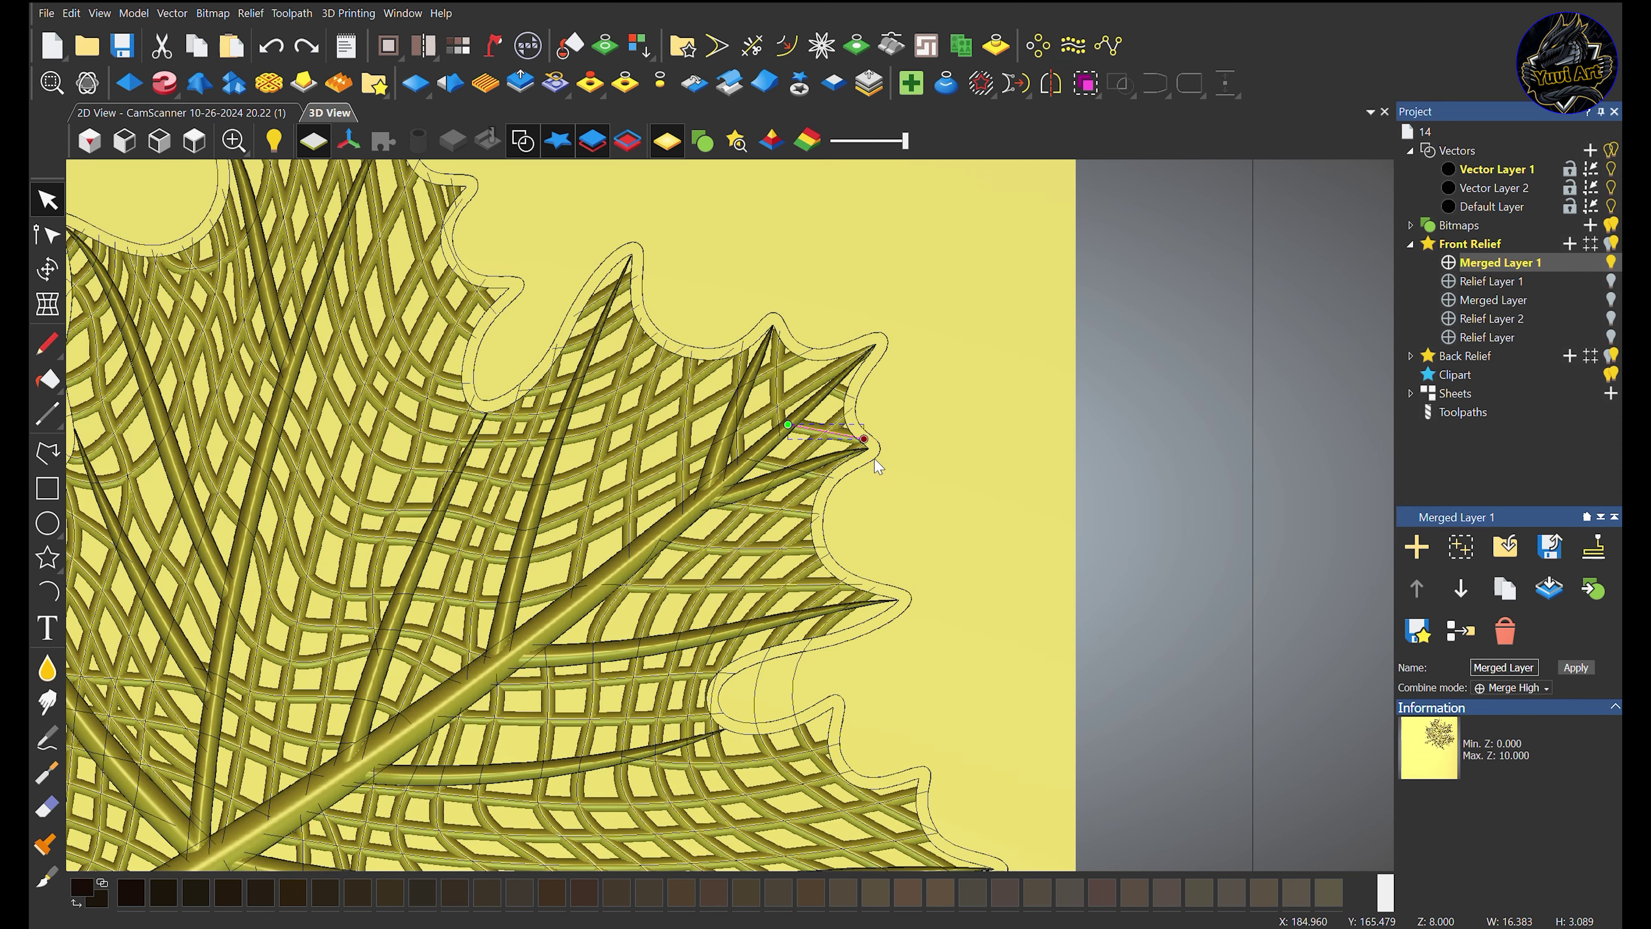
pyautogui.click(874, 459)
pyautogui.scroll(-6, 728, 517)
pyautogui.moveTo(614, 680); pyautogui.dragTo(714, 528, button='middle')
pyautogui.scroll(1, 703, 533)
pyautogui.scroll(1, 681, 490)
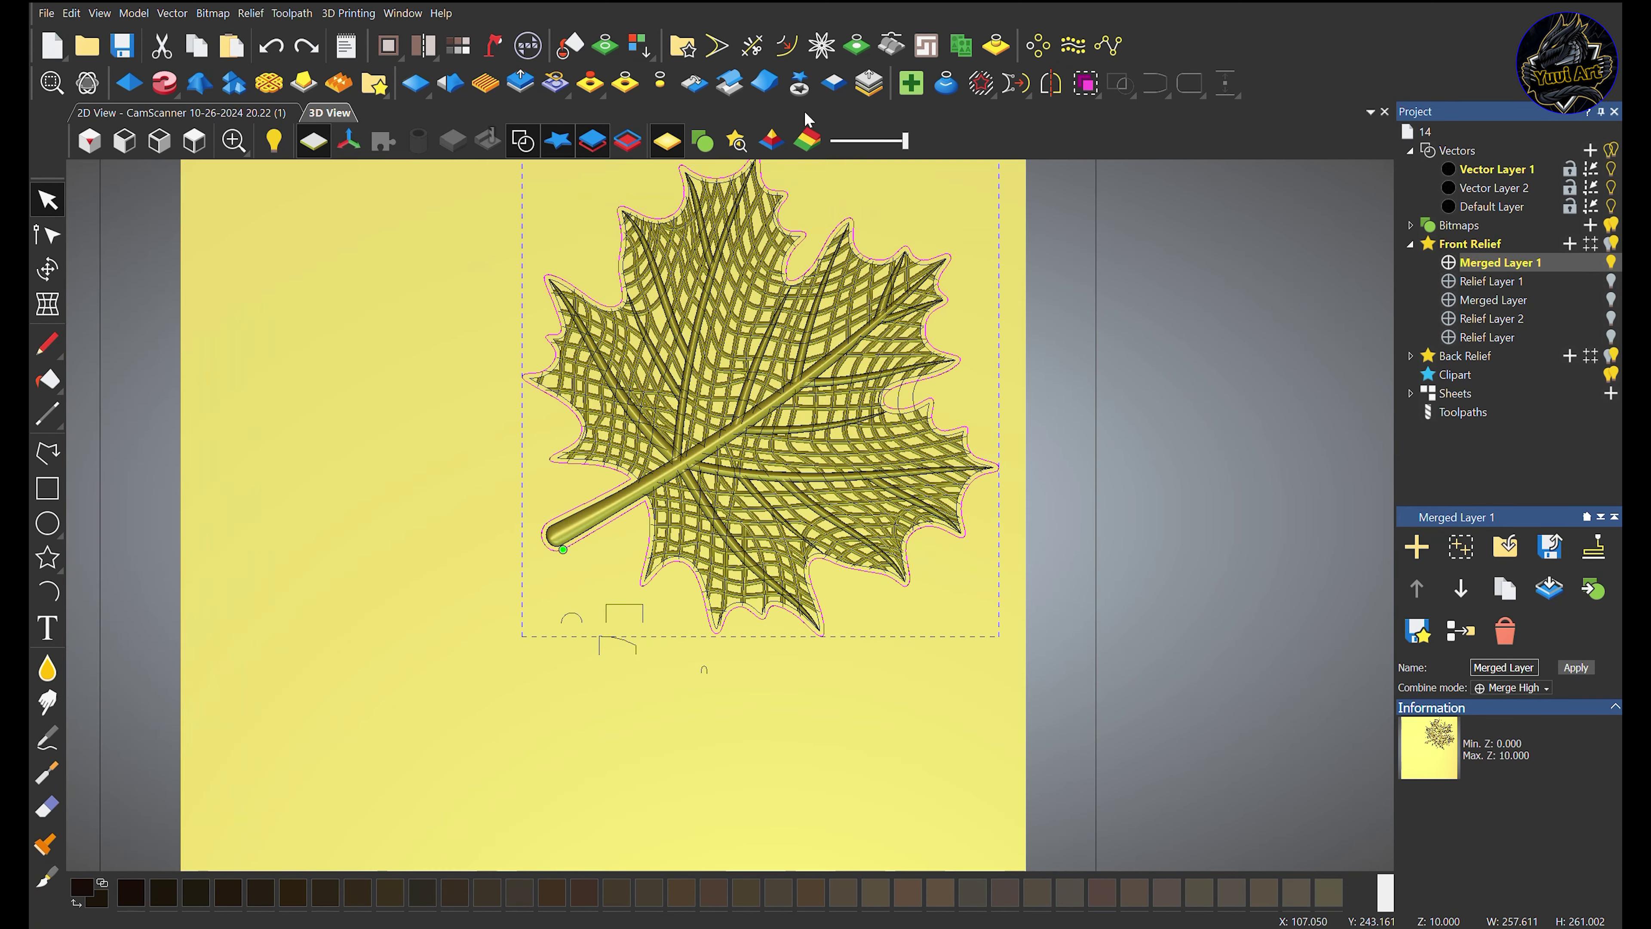
pyautogui.click(799, 82)
pyautogui.moveTo(910, 429); pyautogui.dragTo(705, 521, button='middle')
pyautogui.scroll(6, 747, 507)
pyautogui.scroll(-11, 731, 514)
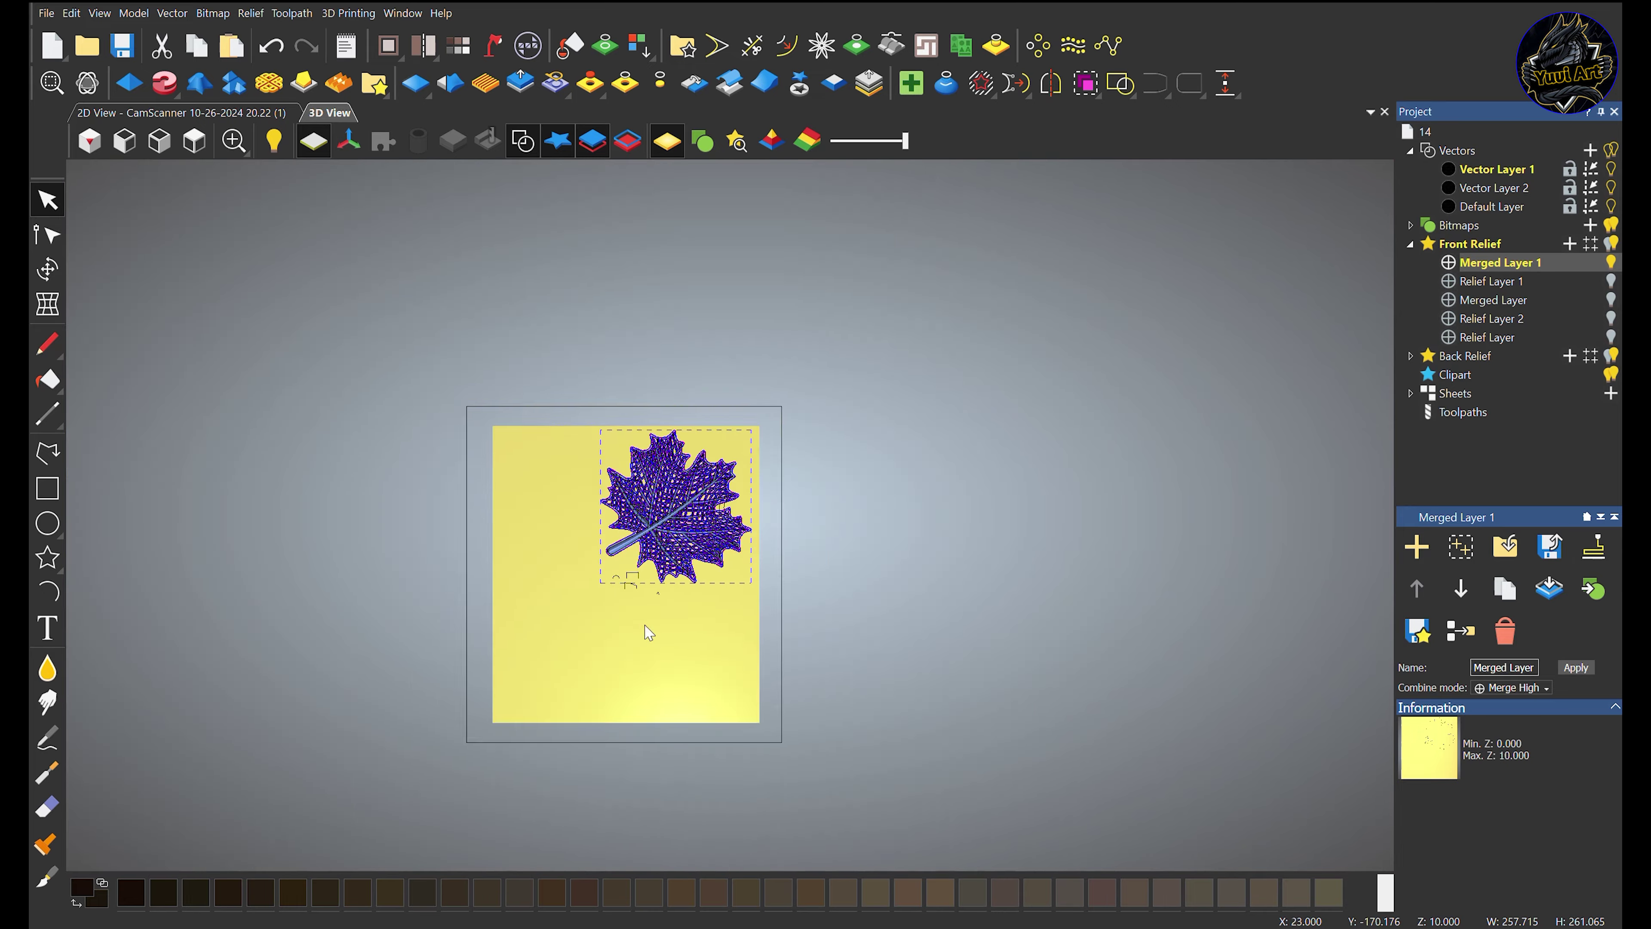
# Paste the leaf clipart in place on Merged Layer 1 with Merge High, and move the clipart to the sheet's lower-left area
pyautogui.moveTo(592, 625); pyautogui.dragTo(663, 568, button='middle')
pyautogui.scroll(3, 661, 566)
pyautogui.moveTo(796, 501); pyautogui.dragTo(538, 722)
pyautogui.scroll(3, 903, 475)
pyautogui.scroll(3, 891, 452)
pyautogui.click(923, 455)
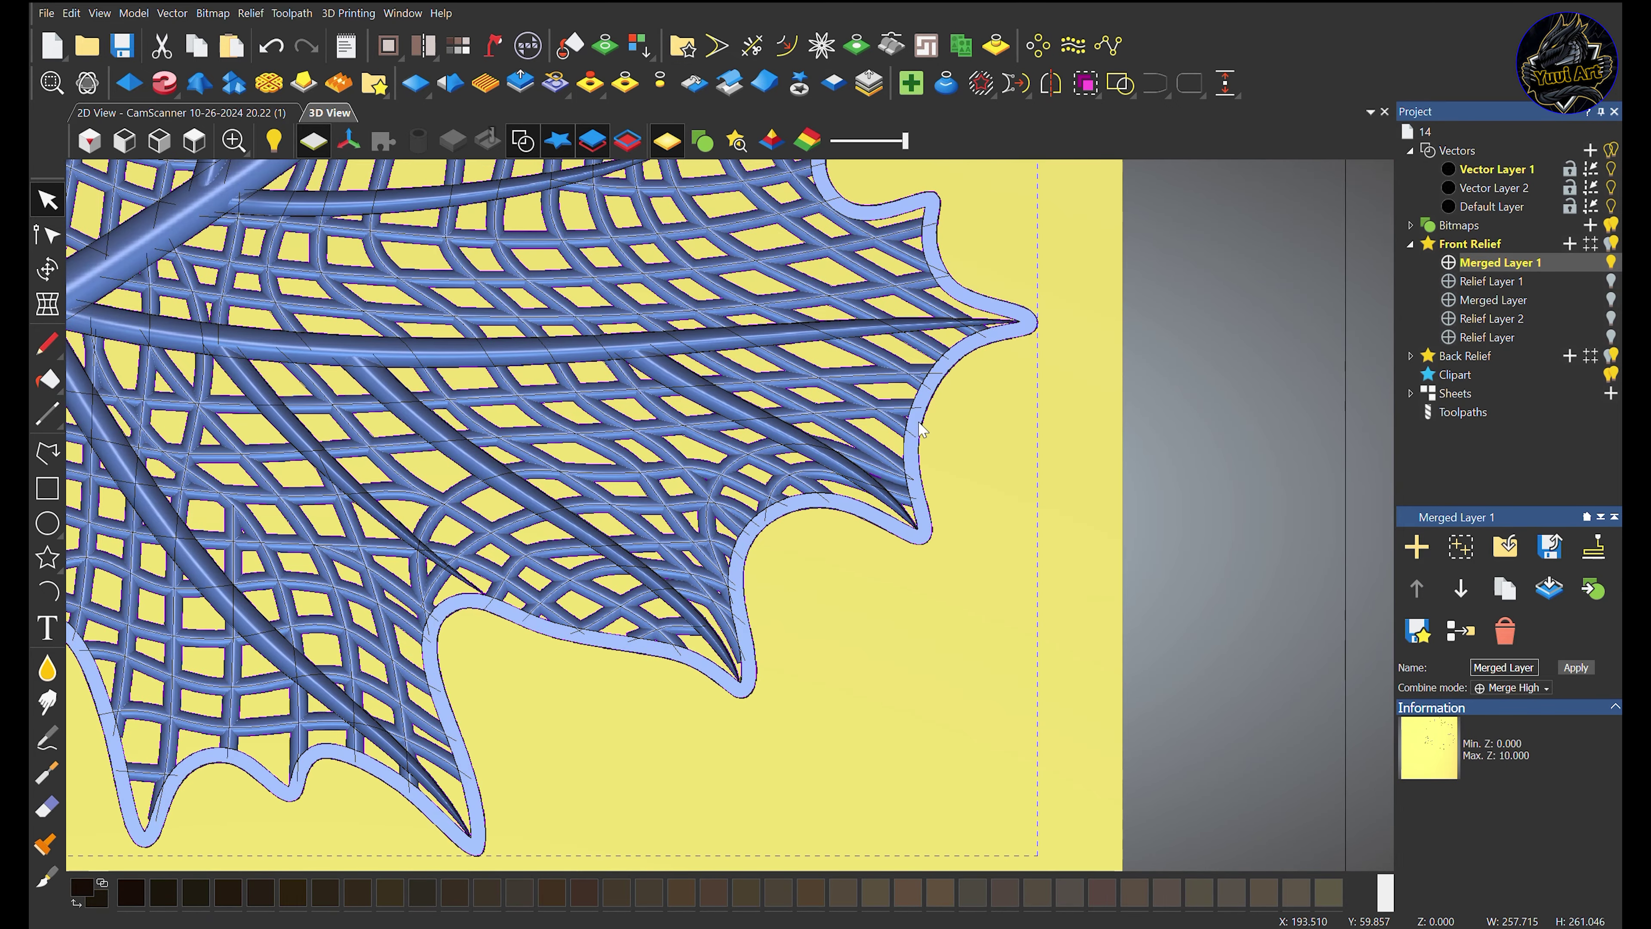
pyautogui.click(1456, 153)
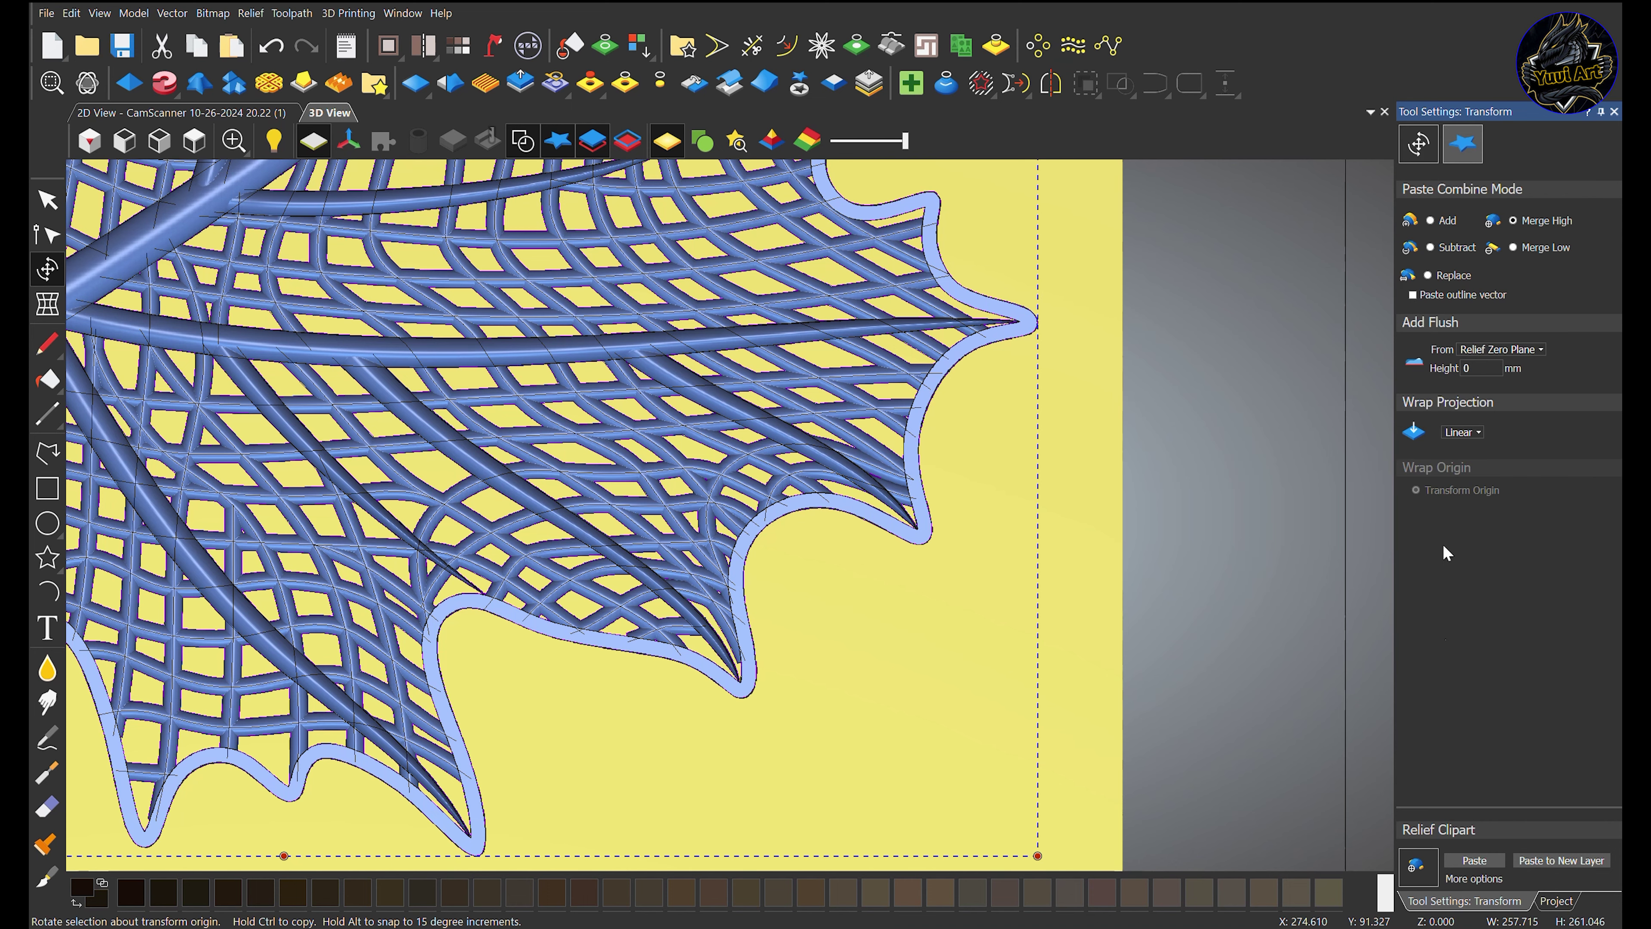
pyautogui.press('Return')
pyautogui.scroll(-10, 645, 634)
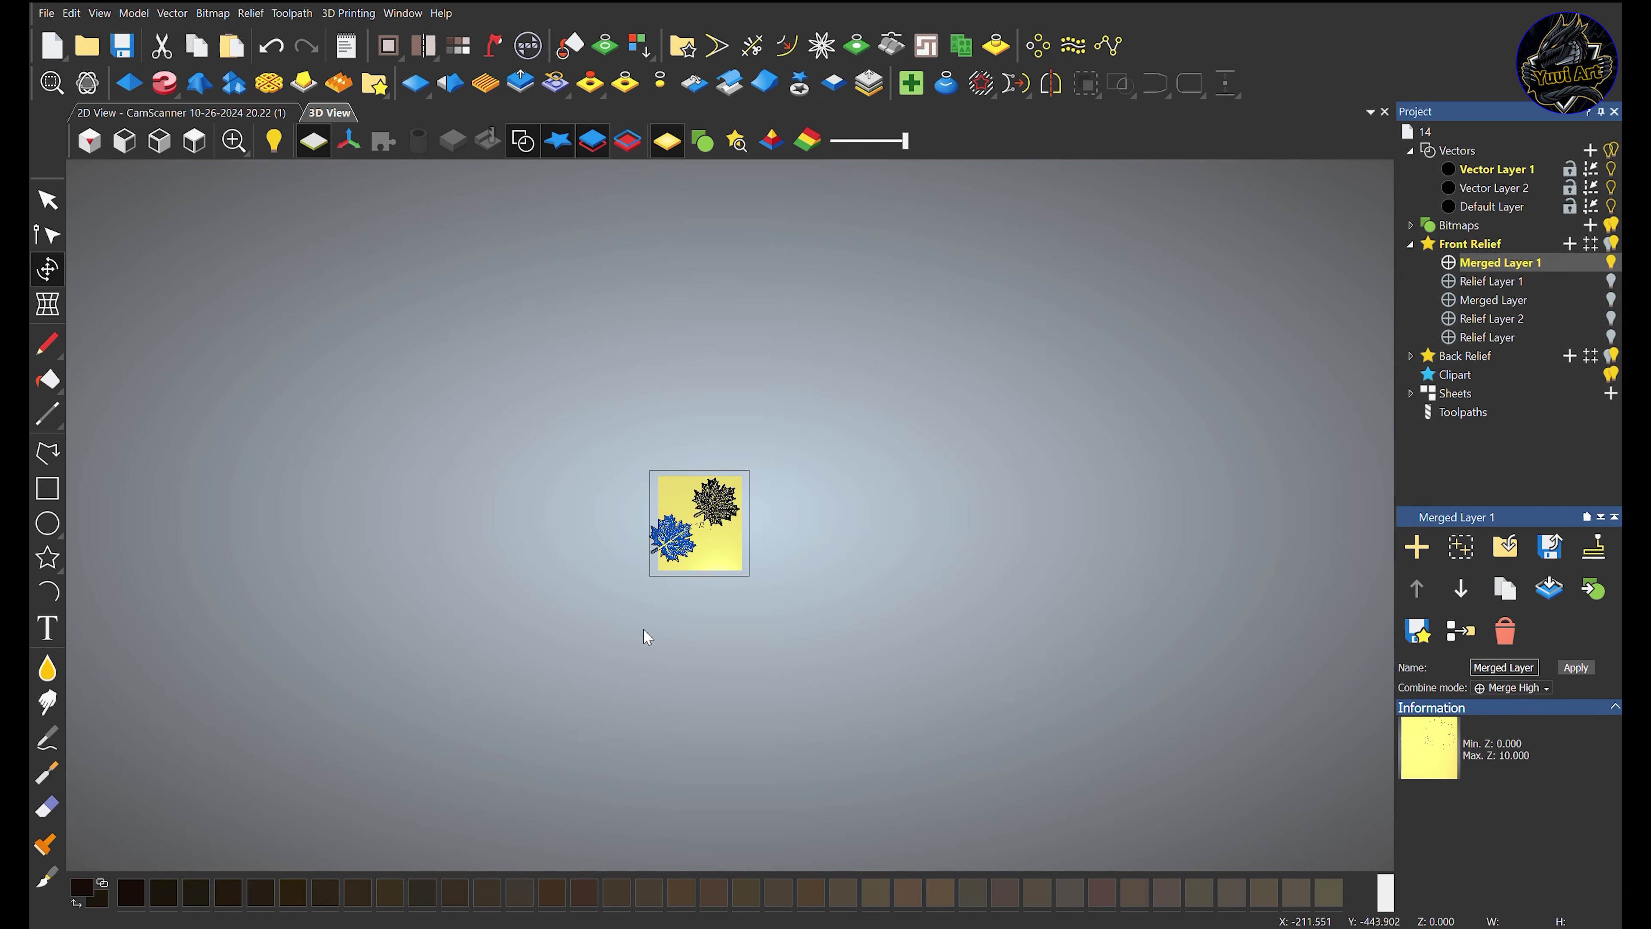
pyautogui.scroll(6, 650, 585)
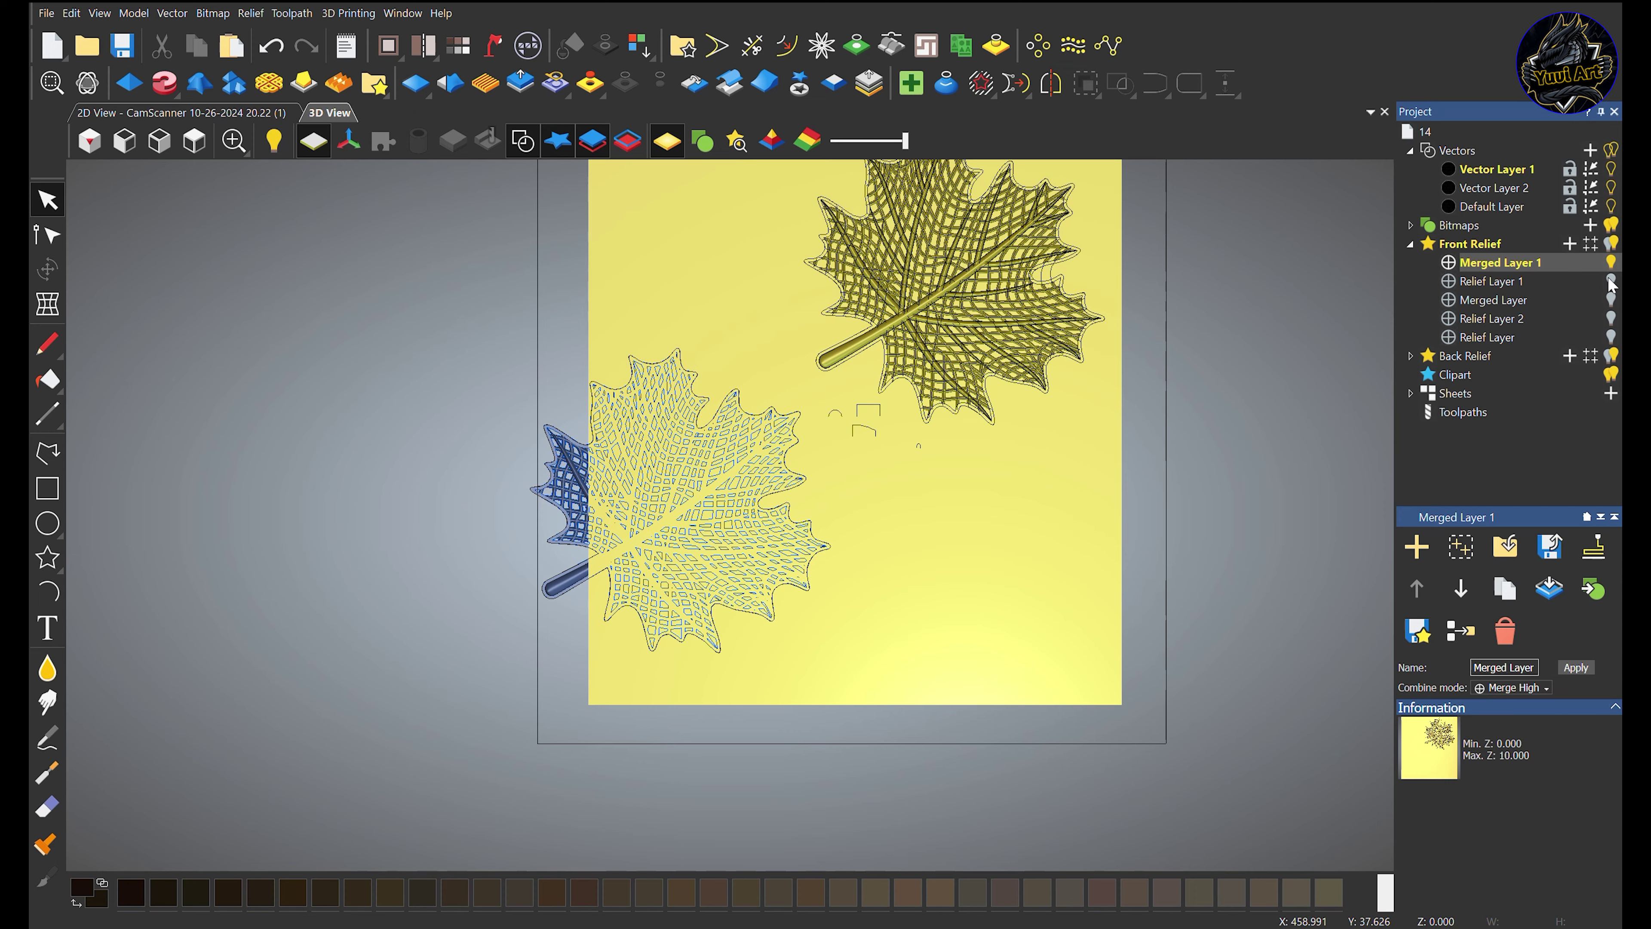
# Add a new front relief layer above Merged Layer 1 and set its combine mode to Merge High
pyautogui.click(1571, 243)
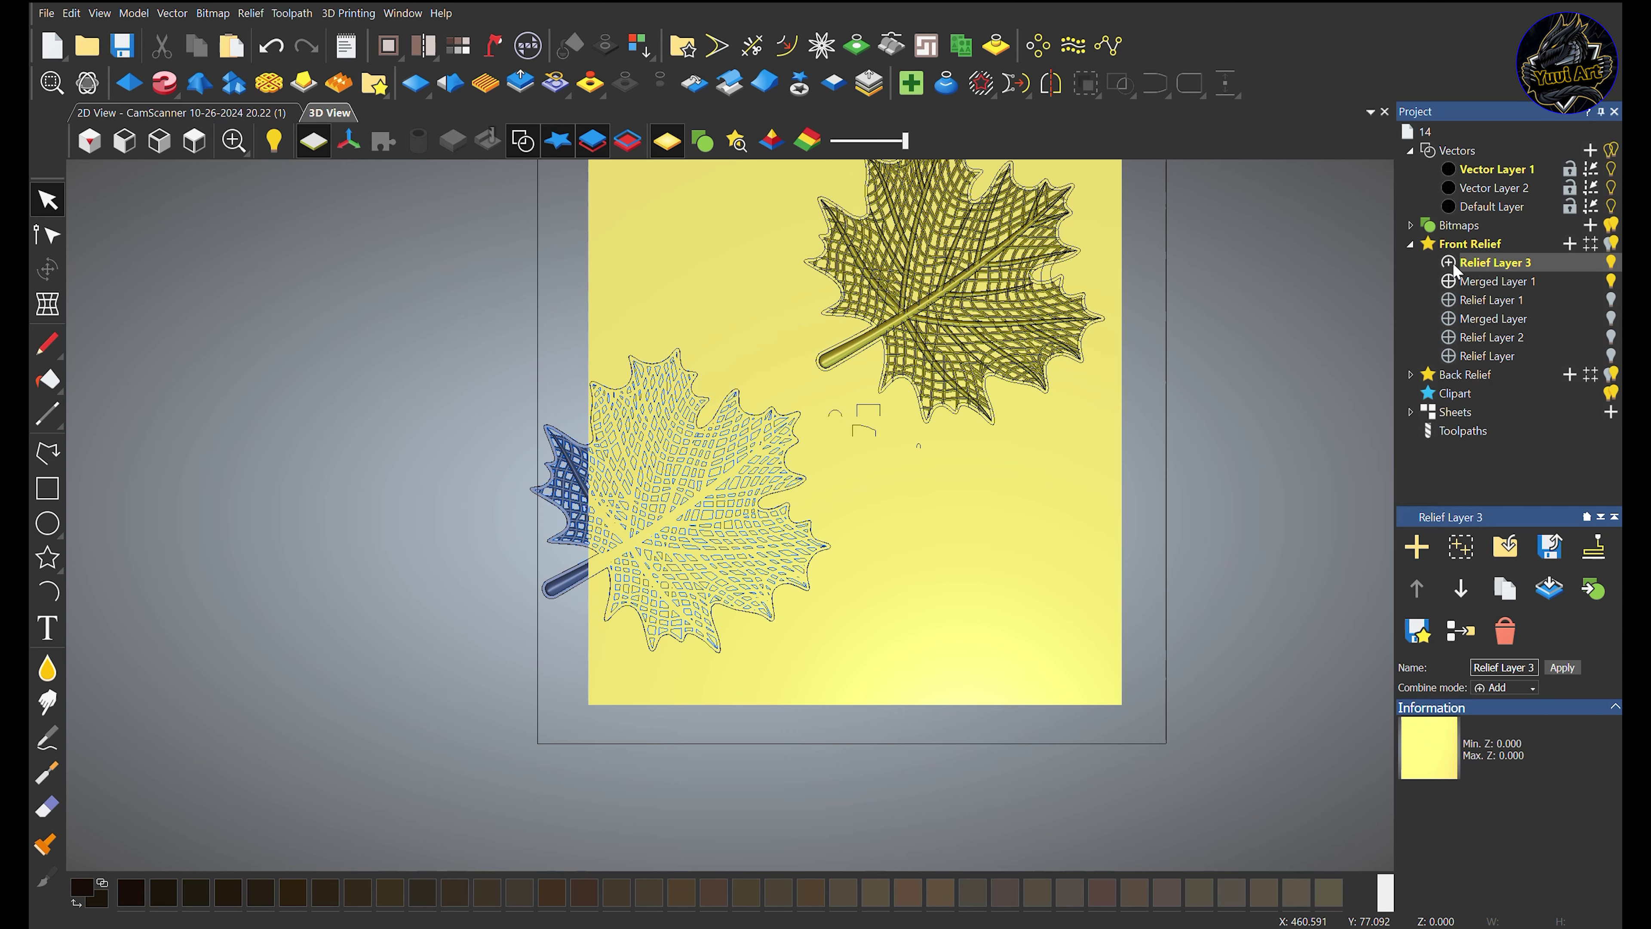
pyautogui.click(1453, 263)
pyautogui.scroll(-2, 910, 572)
pyautogui.scroll(2, 829, 578)
pyautogui.scroll(2, 740, 558)
# Rotate the leaf clipart anticlockwise by about 55 and another 53 degrees to match the embossed leaf in the reference bitmap
pyautogui.moveTo(804, 568); pyautogui.dragTo(697, 494)
pyautogui.scroll(-3, 829, 565)
pyautogui.scroll(3, 829, 565)
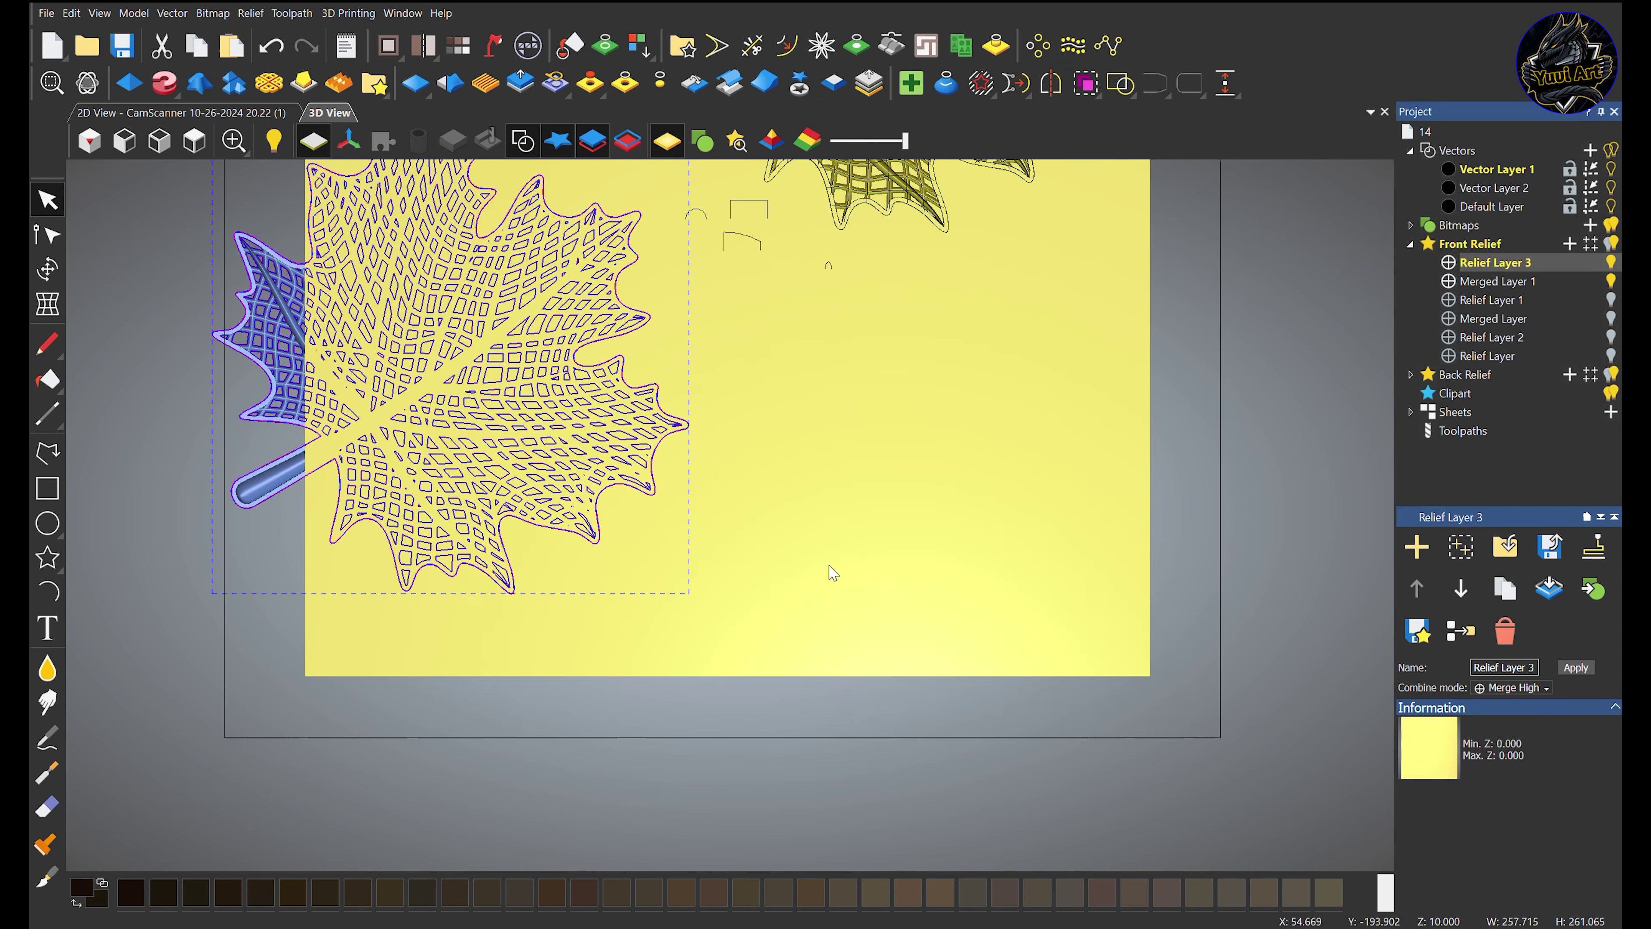
pyautogui.press('t')
pyautogui.scroll(-3, 847, 468)
pyautogui.scroll(2, 838, 514)
pyautogui.moveTo(835, 521); pyautogui.dragTo(747, 242)
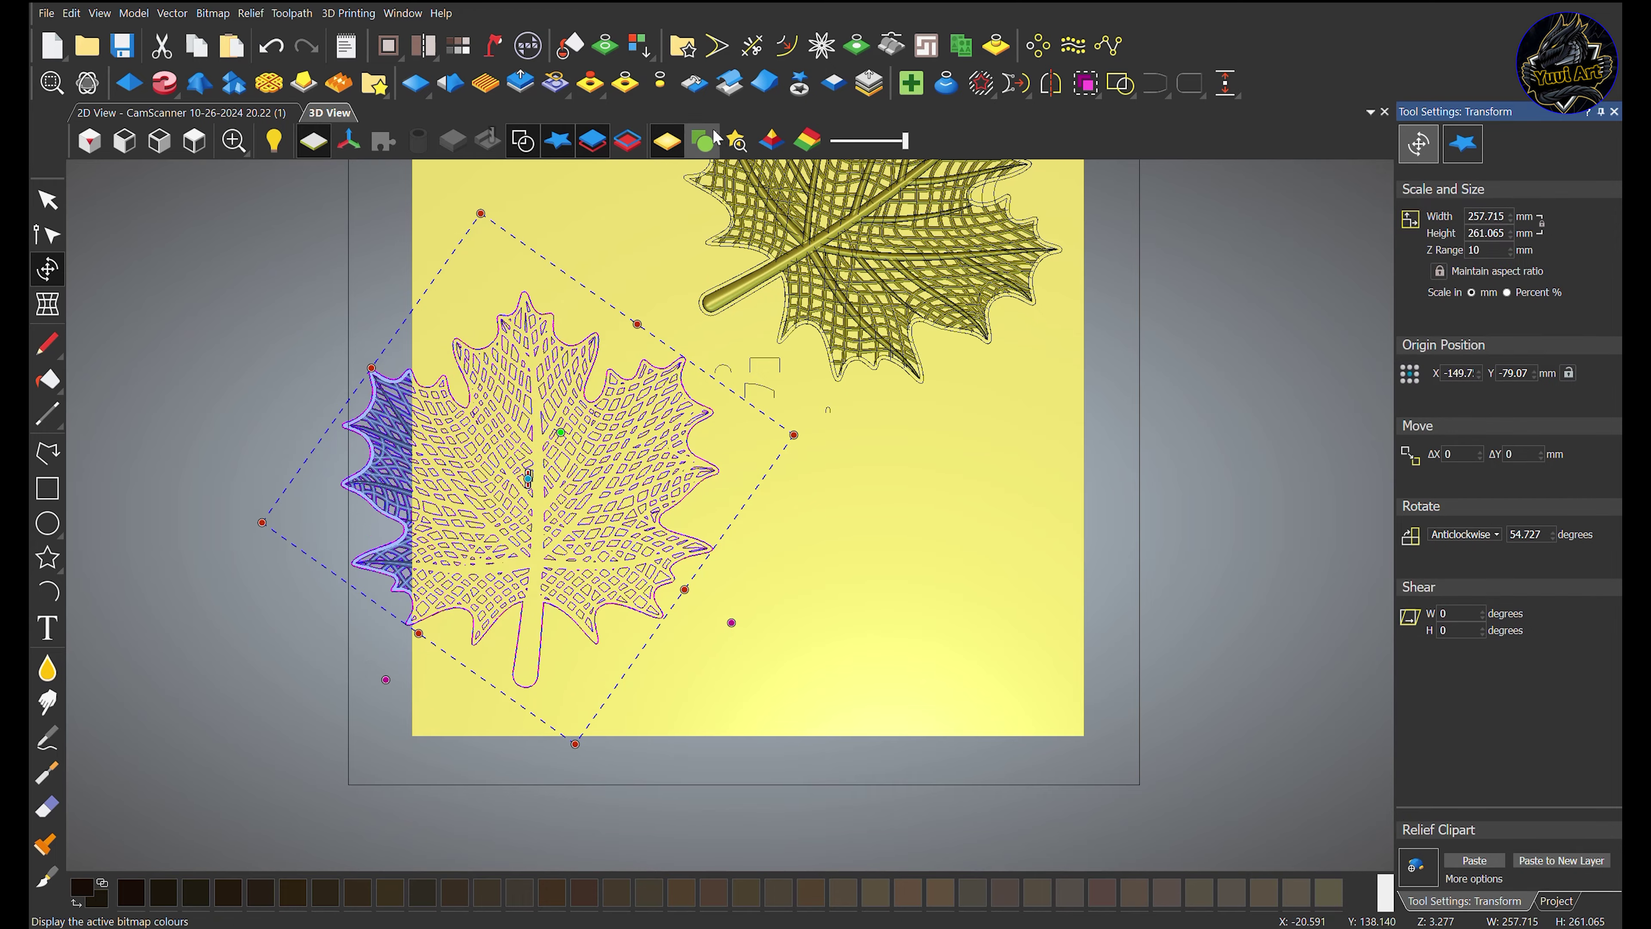
pyautogui.scroll(-1, 888, 449)
pyautogui.moveTo(764, 584); pyautogui.dragTo(907, 383)
pyautogui.scroll(3, 713, 647)
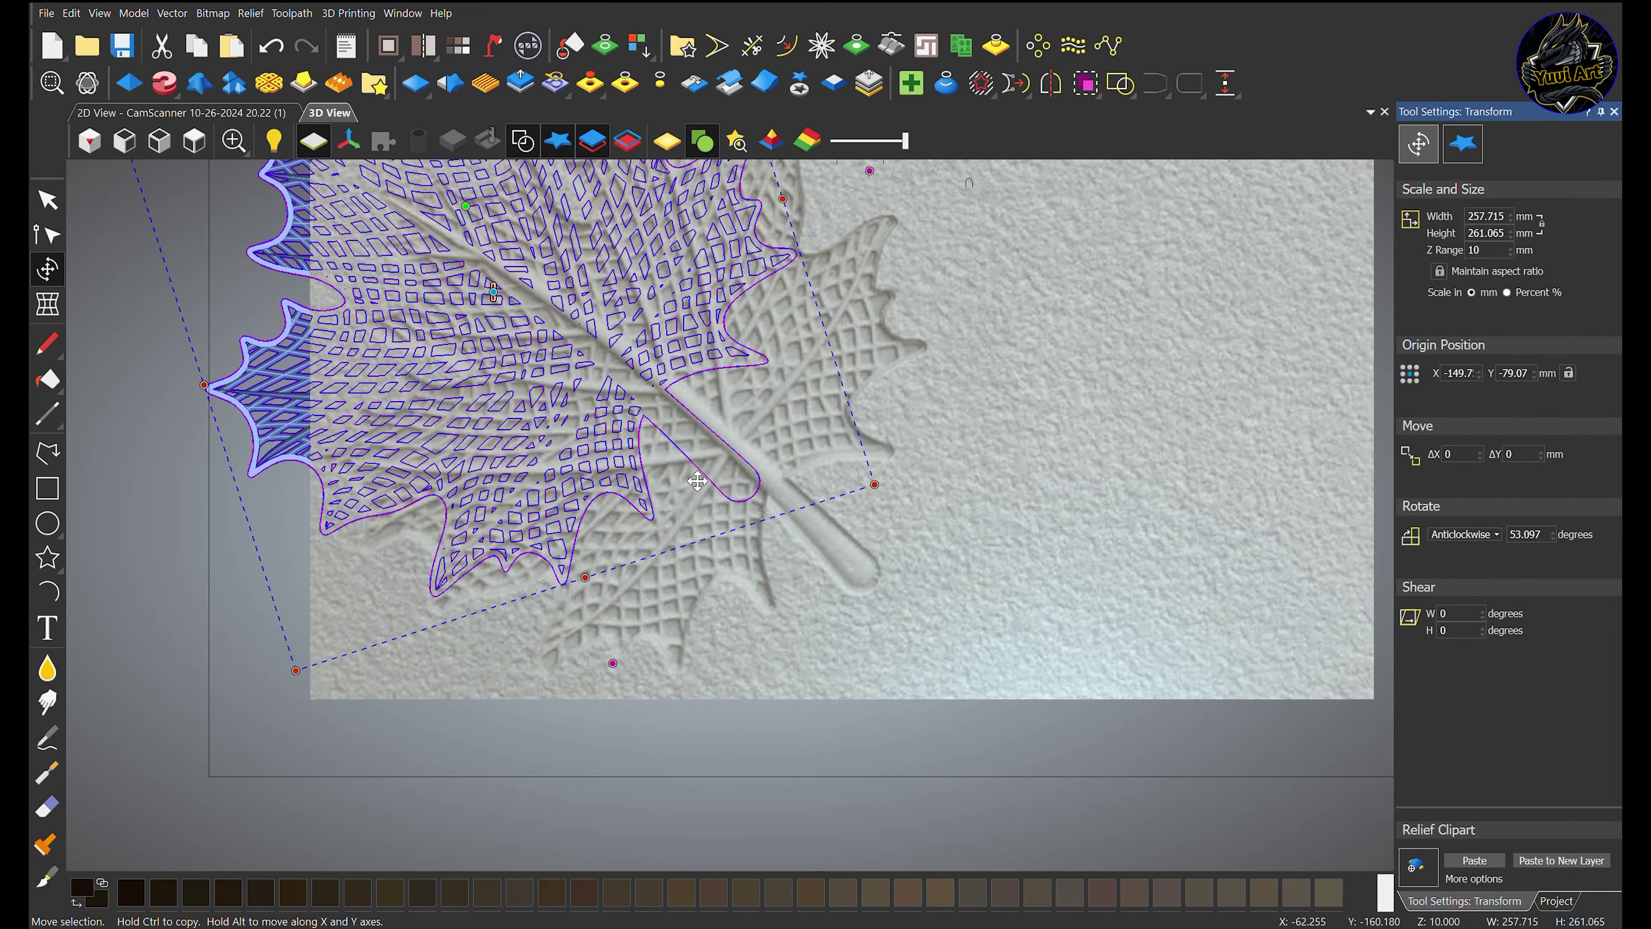
# Move the clipart about 51 mm in X and -38 mm in Y onto the embossed leaf, and rotate it about -1.3 degrees
pyautogui.moveTo(697, 437); pyautogui.dragTo(818, 527)
pyautogui.scroll(-3, 650, 542)
pyautogui.moveTo(942, 472); pyautogui.dragTo(957, 480)
pyautogui.scroll(3, 754, 565)
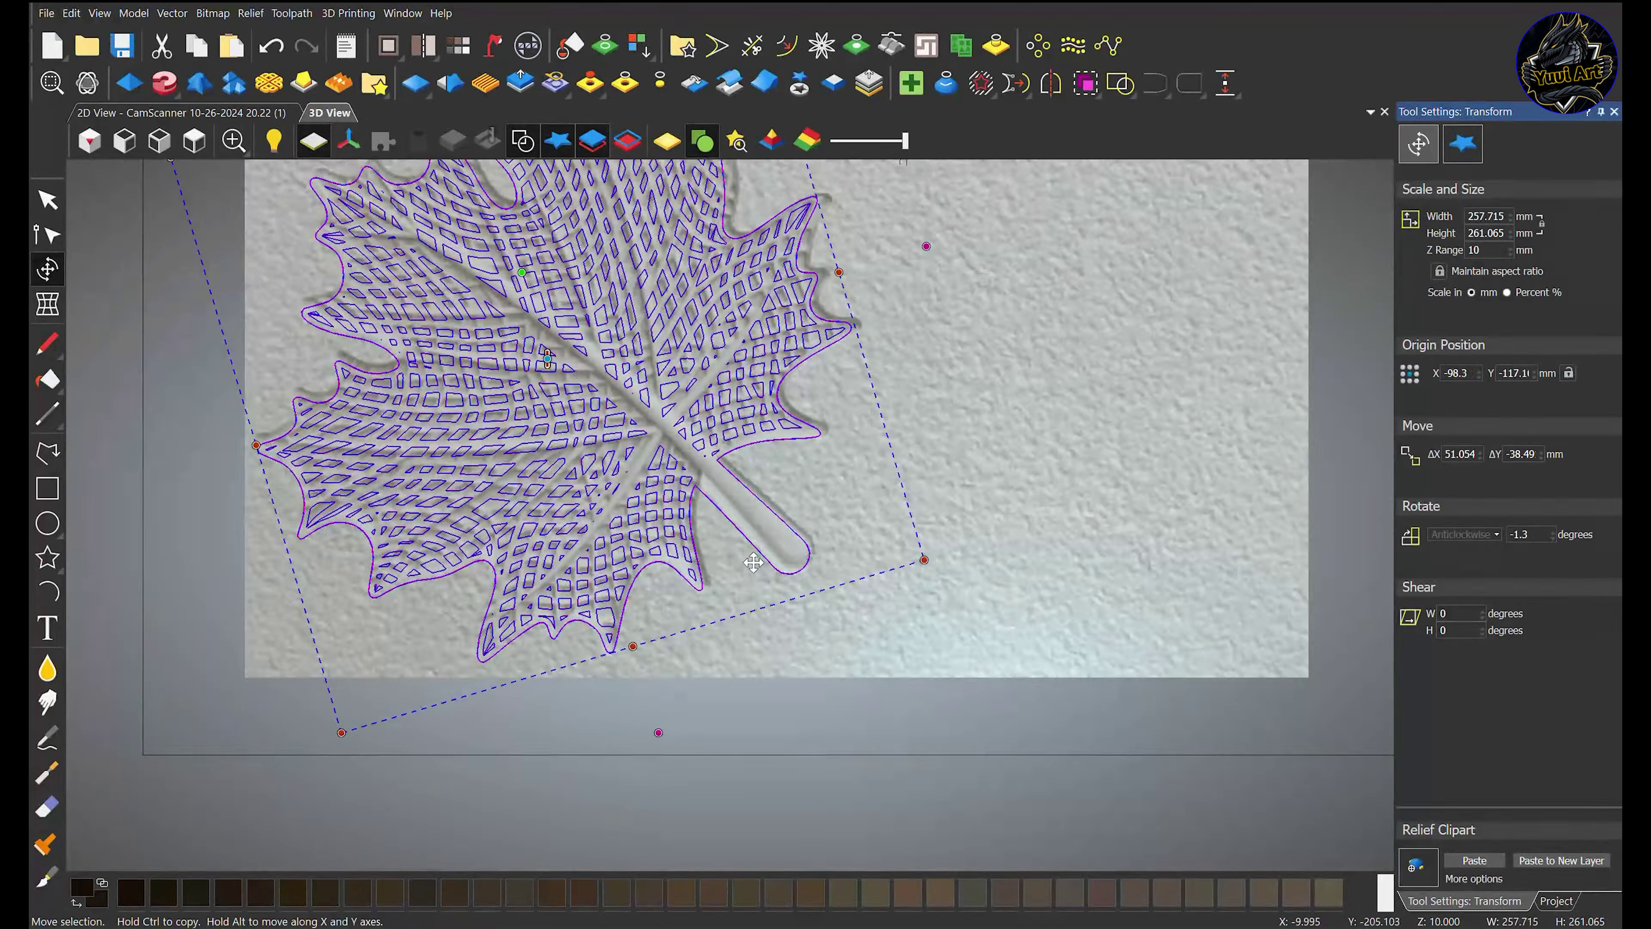
# Nudge the clipart up and to the right over the embossed leaf, and fine-tune its rotation by about -0.67 degrees
pyautogui.press('Up')
pyautogui.press('Up')
pyautogui.press('Up')
pyautogui.press('Right')
pyautogui.scroll(-2, 753, 562)
pyautogui.scroll(2, 1090, 466)
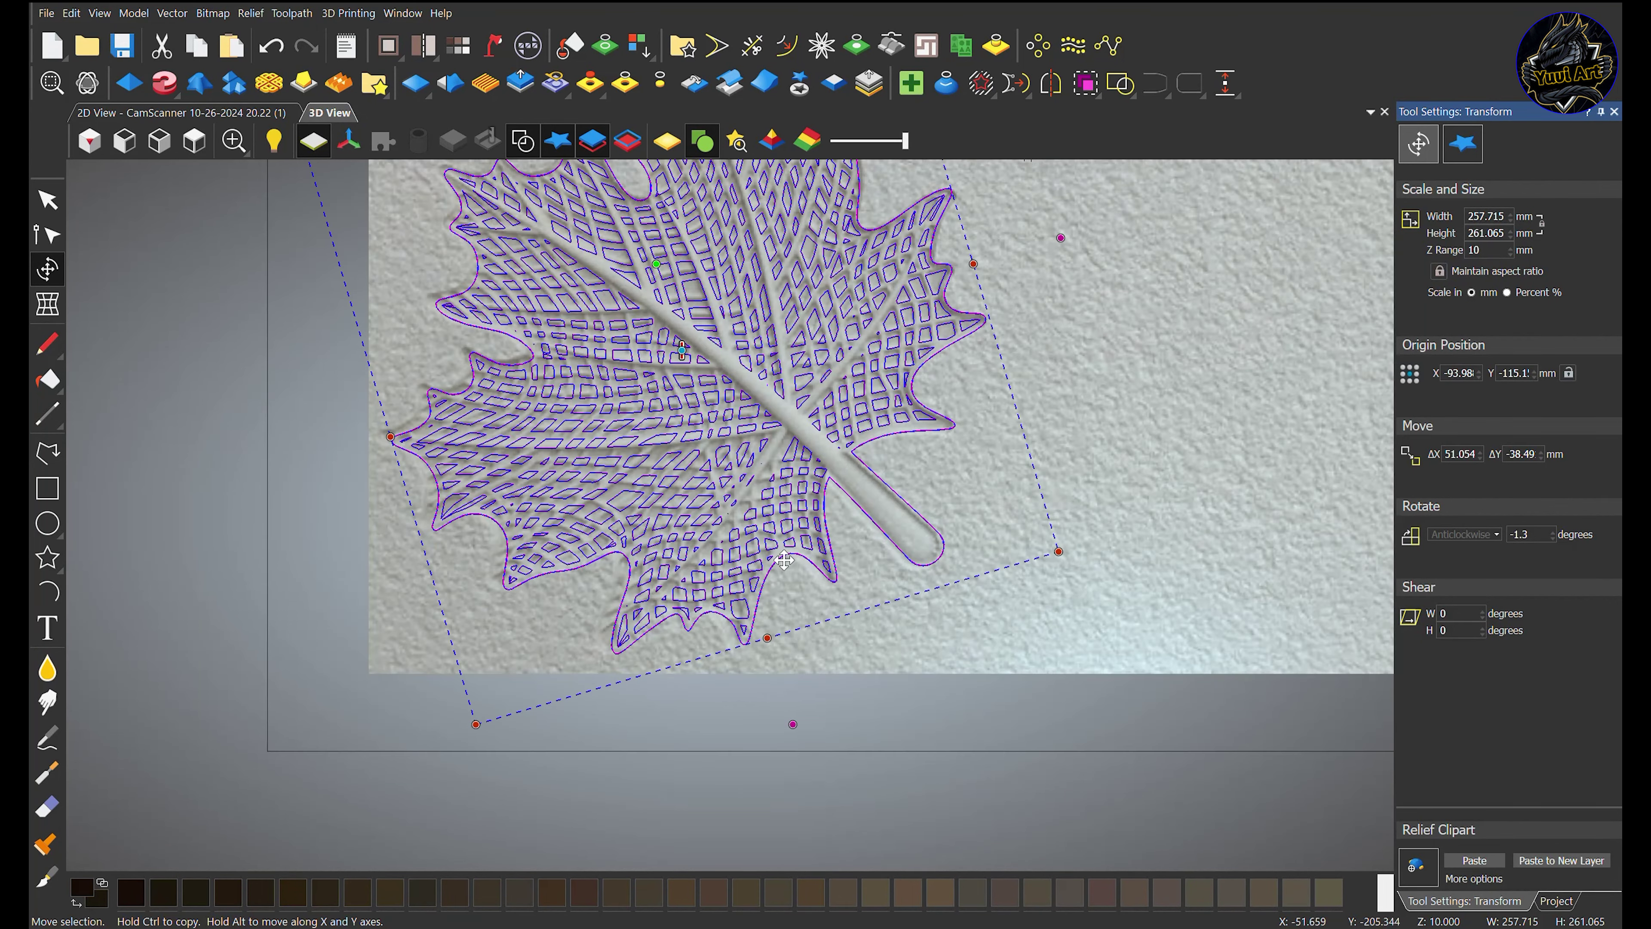
pyautogui.moveTo(1091, 465); pyautogui.dragTo(1097, 471)
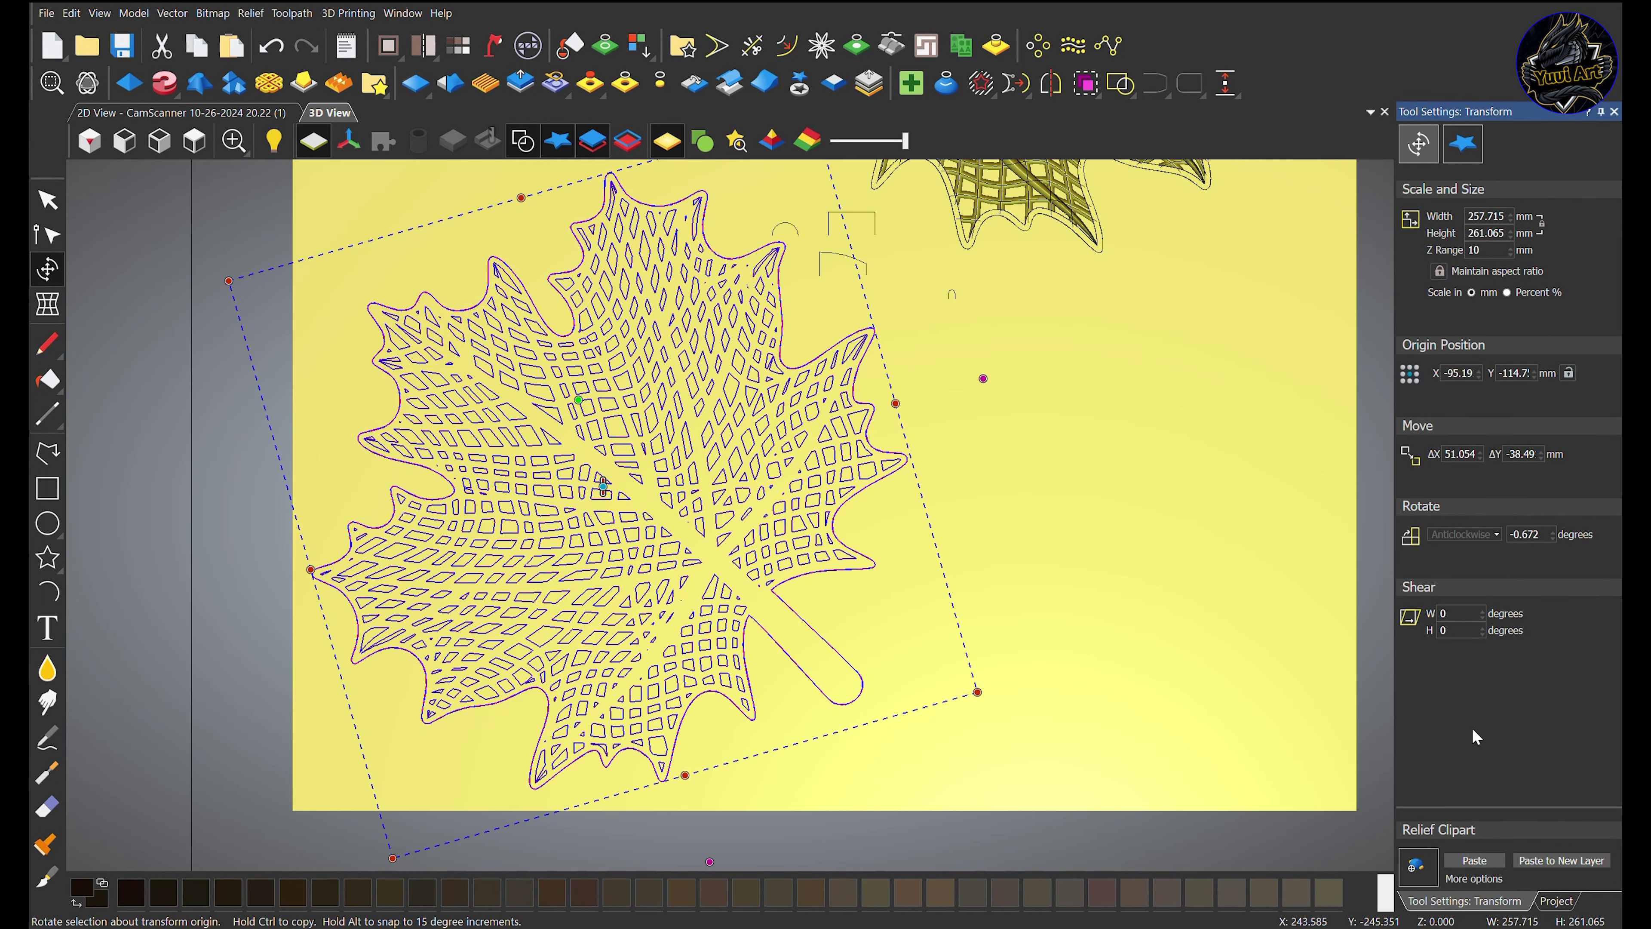
# Paste the rotated leaf clipart into Relief Layer 3, select Merged Layer 1, and clear the vector selection
pyautogui.click(1481, 156)
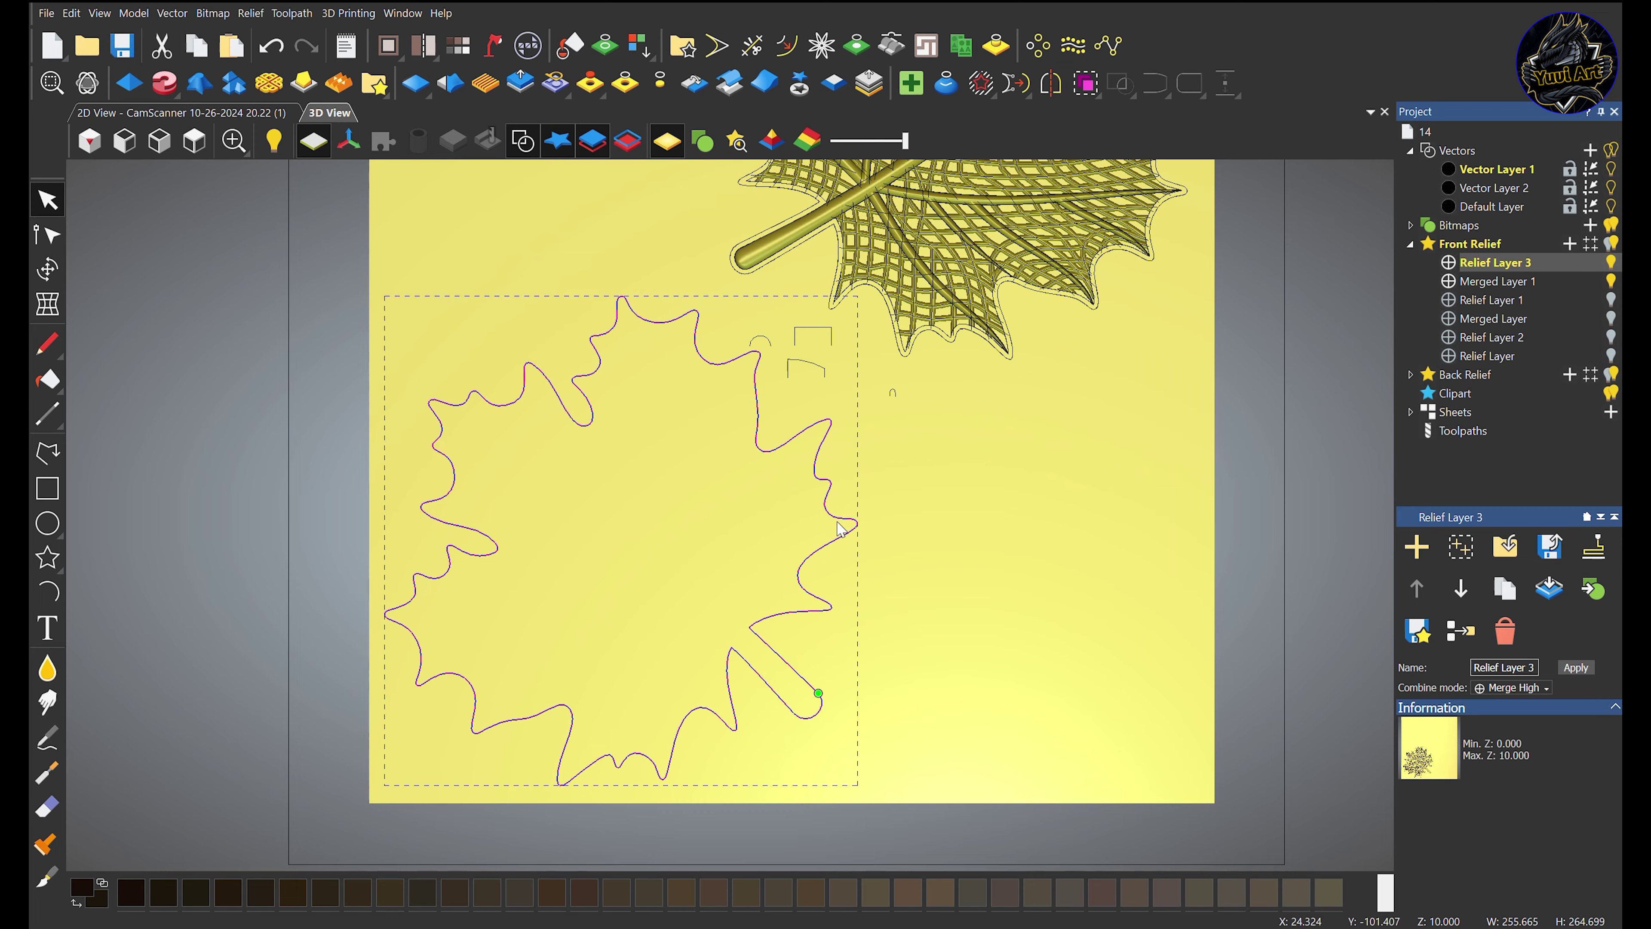
pyautogui.click(1497, 281)
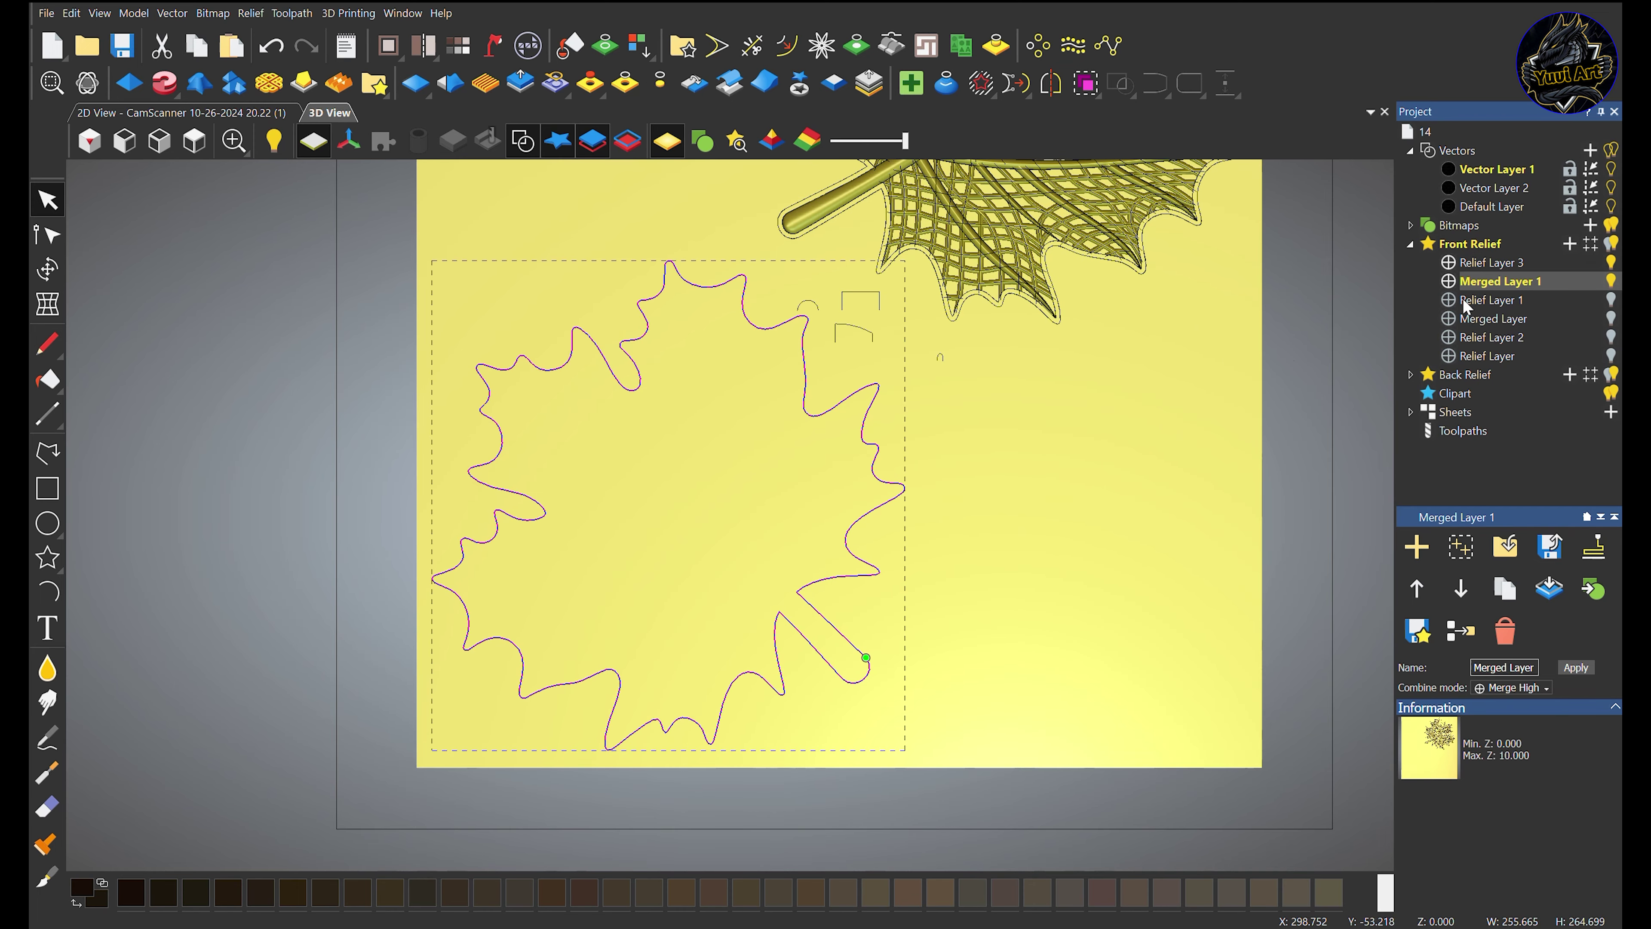
pyautogui.scroll(-5, 820, 458)
pyautogui.scroll(4, 821, 459)
pyautogui.click(917, 497)
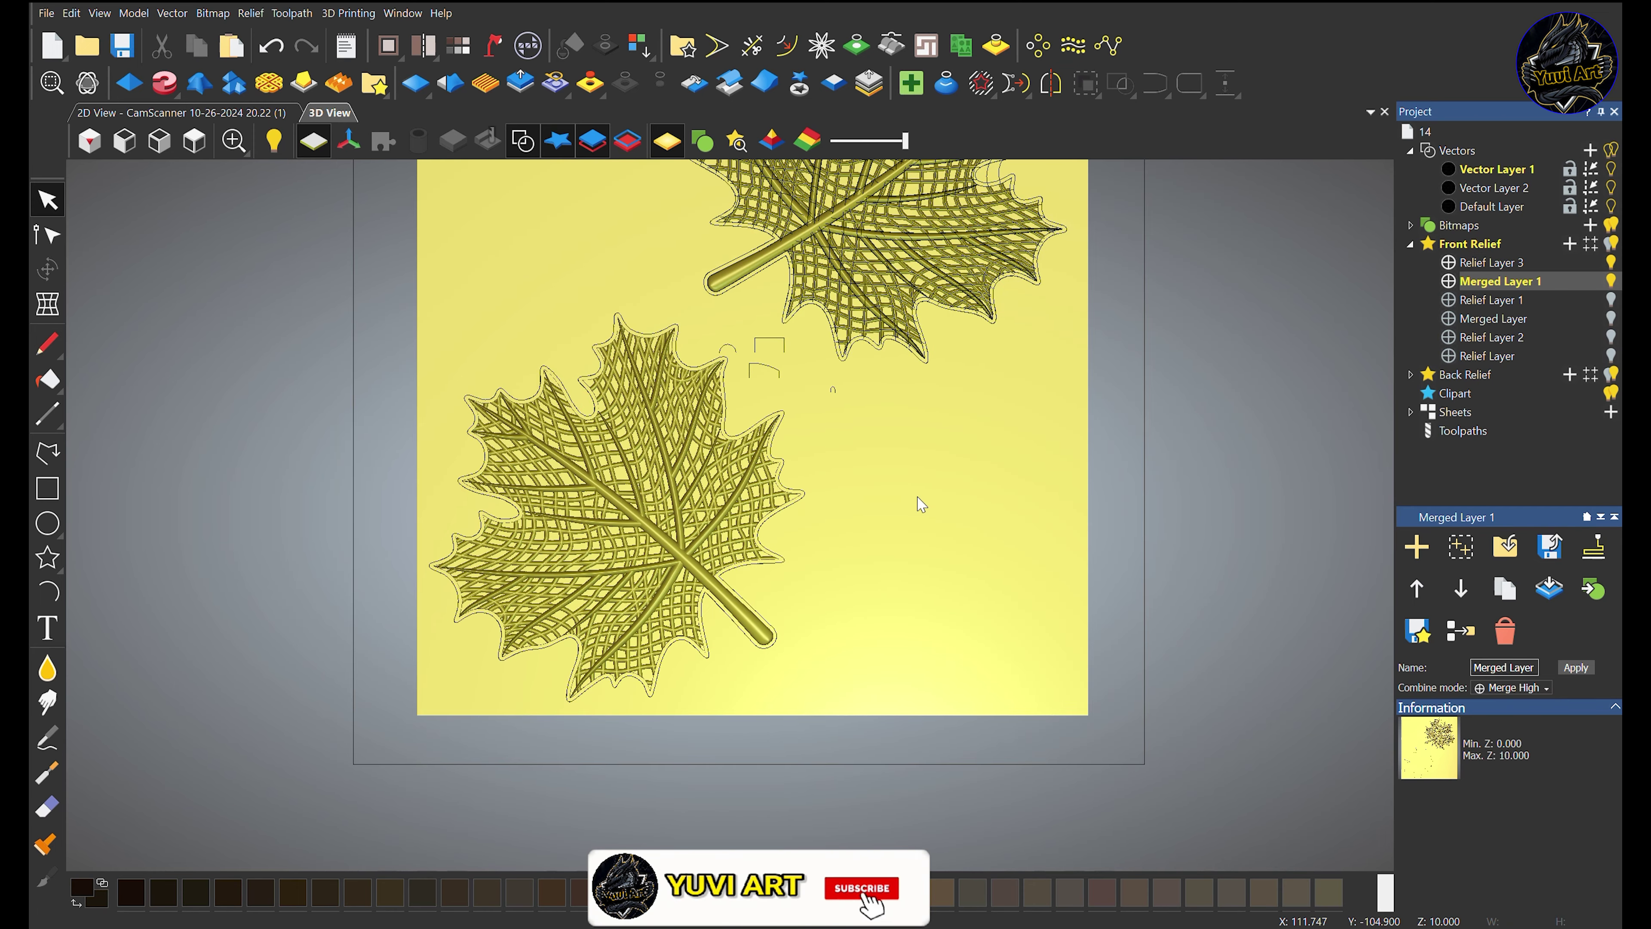
# Hide the vectors and examine both leaf reliefs on the sheet
pyautogui.click(523, 141)
pyautogui.scroll(4, 900, 468)
pyautogui.moveTo(900, 468); pyautogui.dragTo(818, 538, button='middle')
pyautogui.scroll(-4, 818, 539)
pyautogui.click(194, 141)
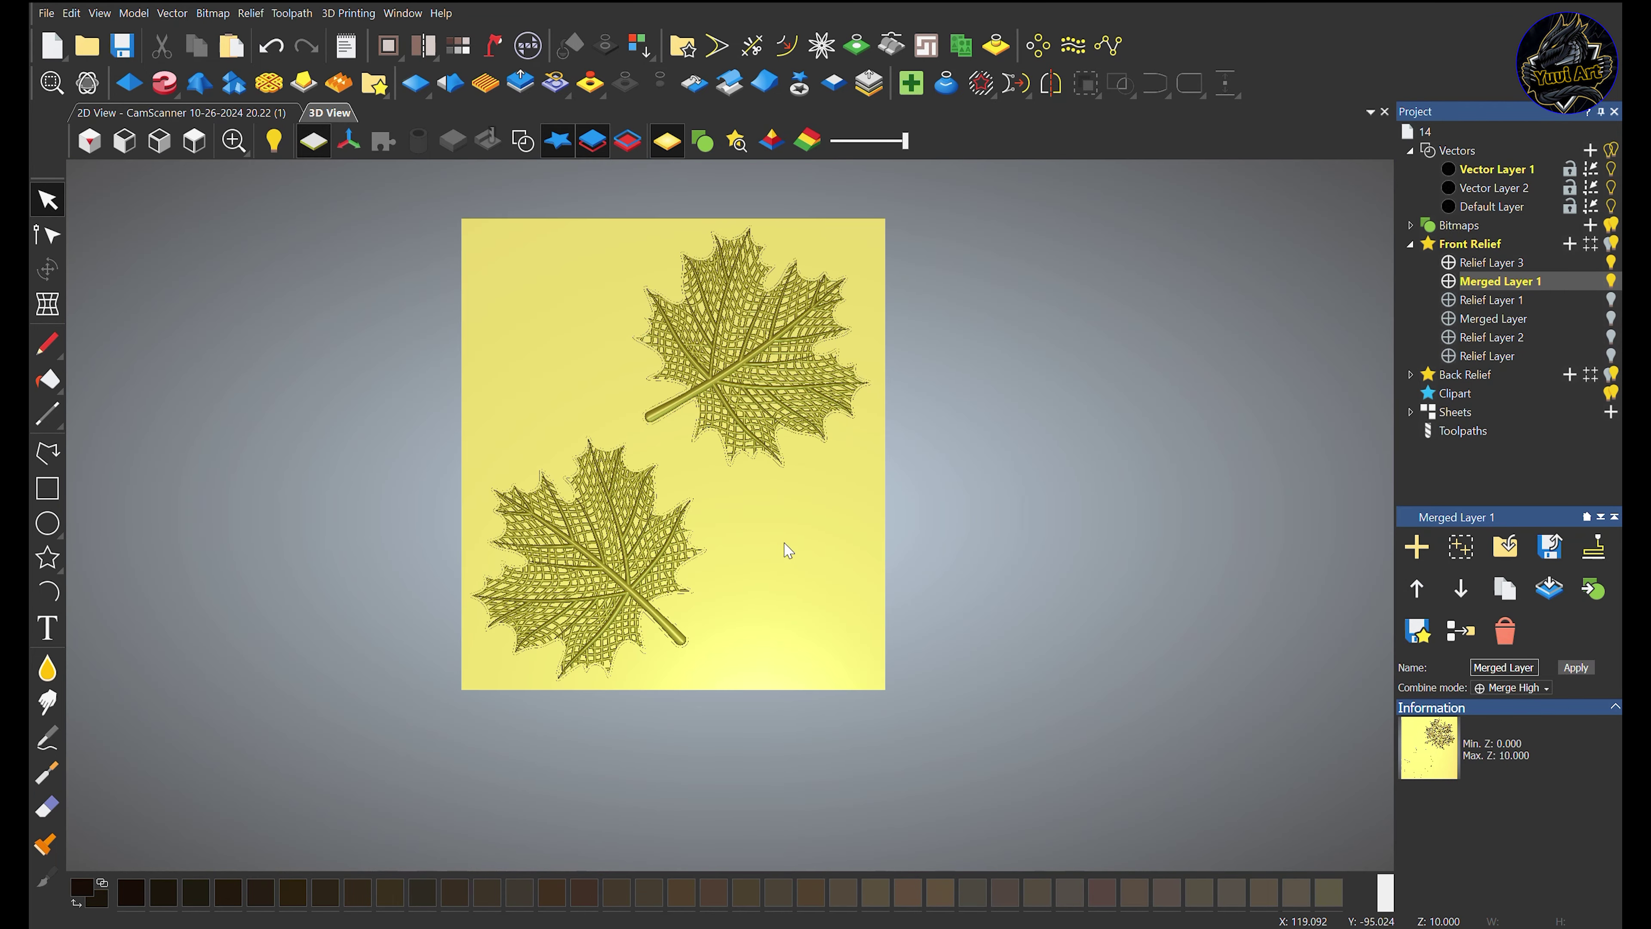
pyautogui.scroll(3, 771, 414)
pyautogui.scroll(-3, 835, 589)
pyautogui.scroll(3, 784, 647)
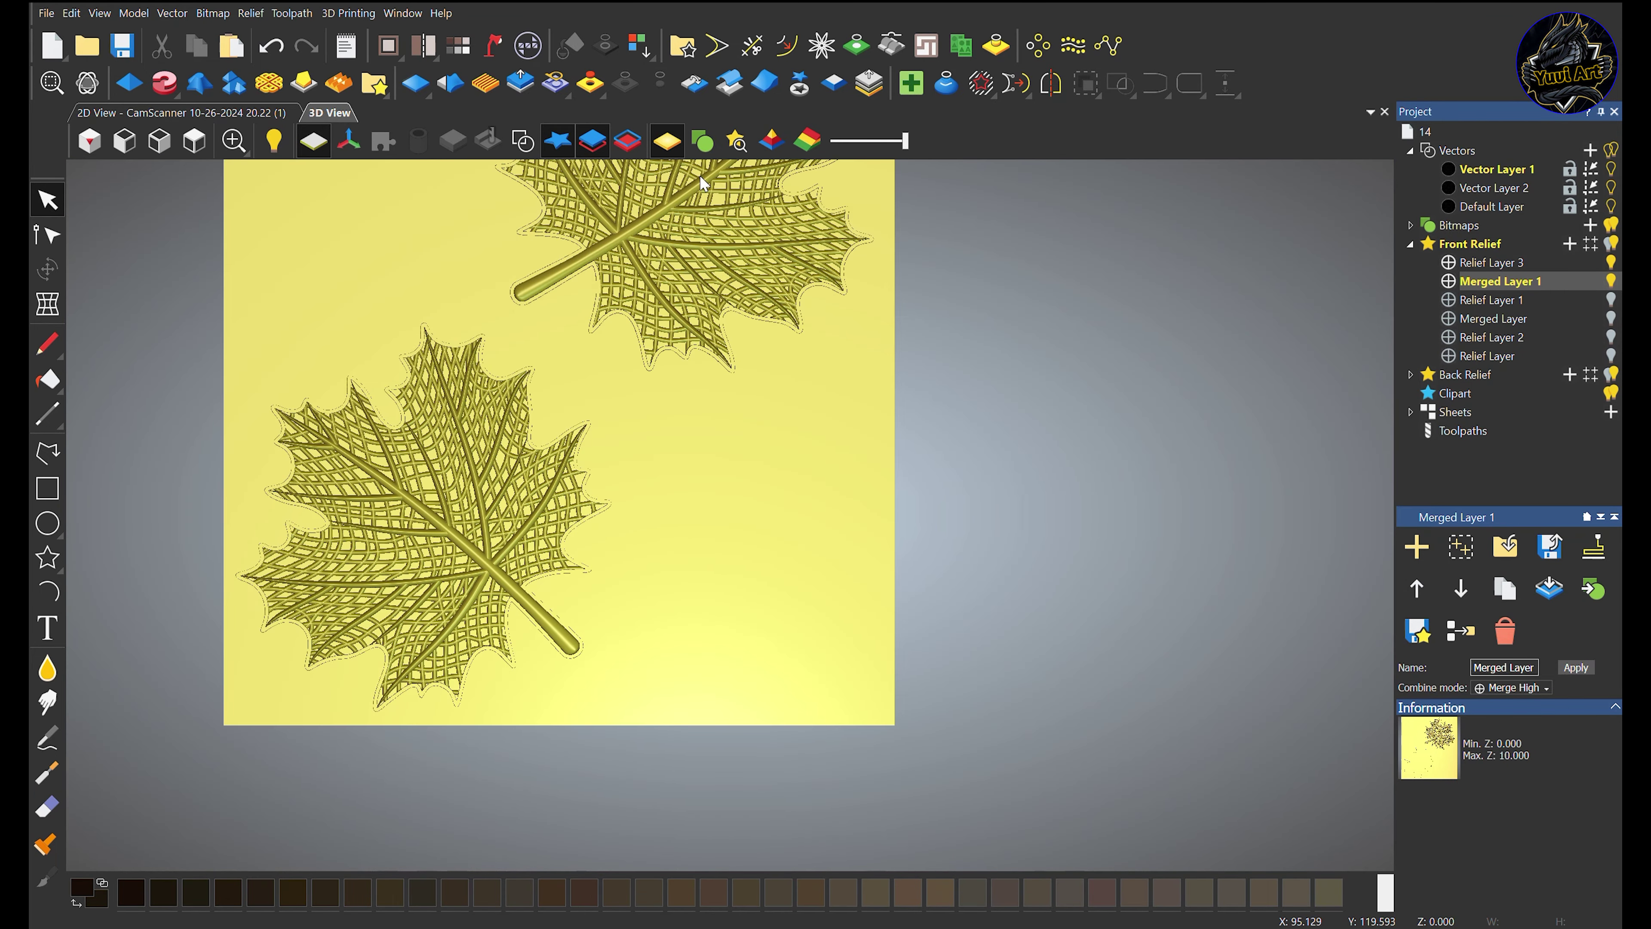
# Display the bitmap colours on the relief and check both leaves against the textured reference image
pyautogui.click(702, 141)
pyautogui.scroll(-3, 748, 553)
pyautogui.scroll(3, 753, 598)
pyautogui.scroll(3, 625, 439)
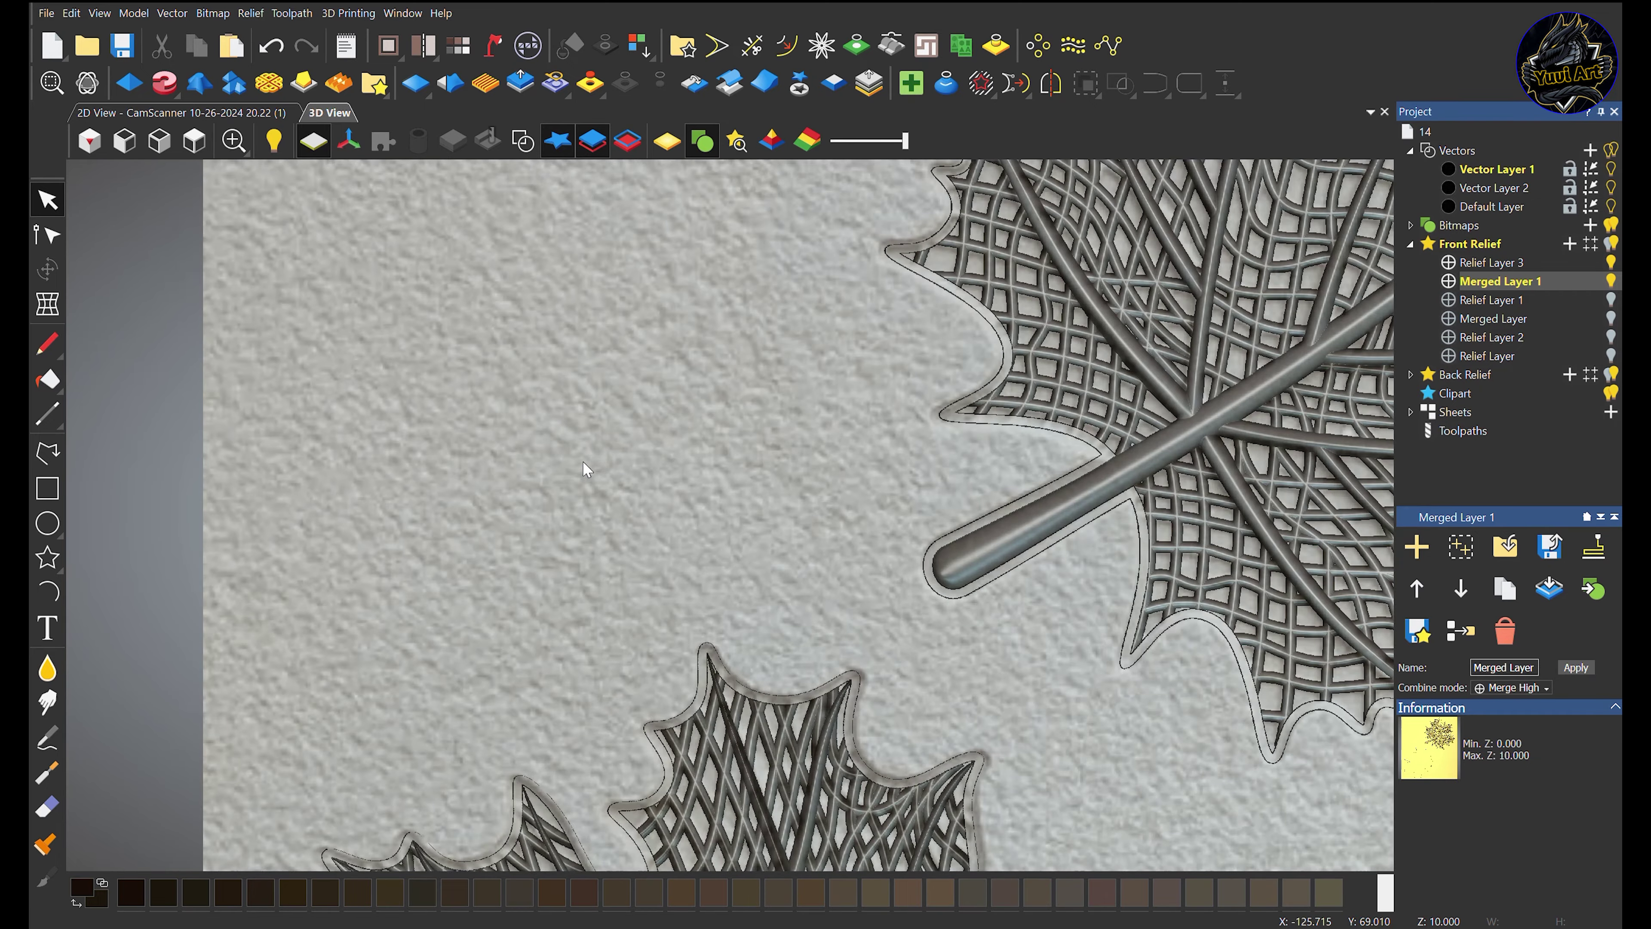
pyautogui.scroll(-3, 657, 345)
pyautogui.scroll(5, 616, 437)
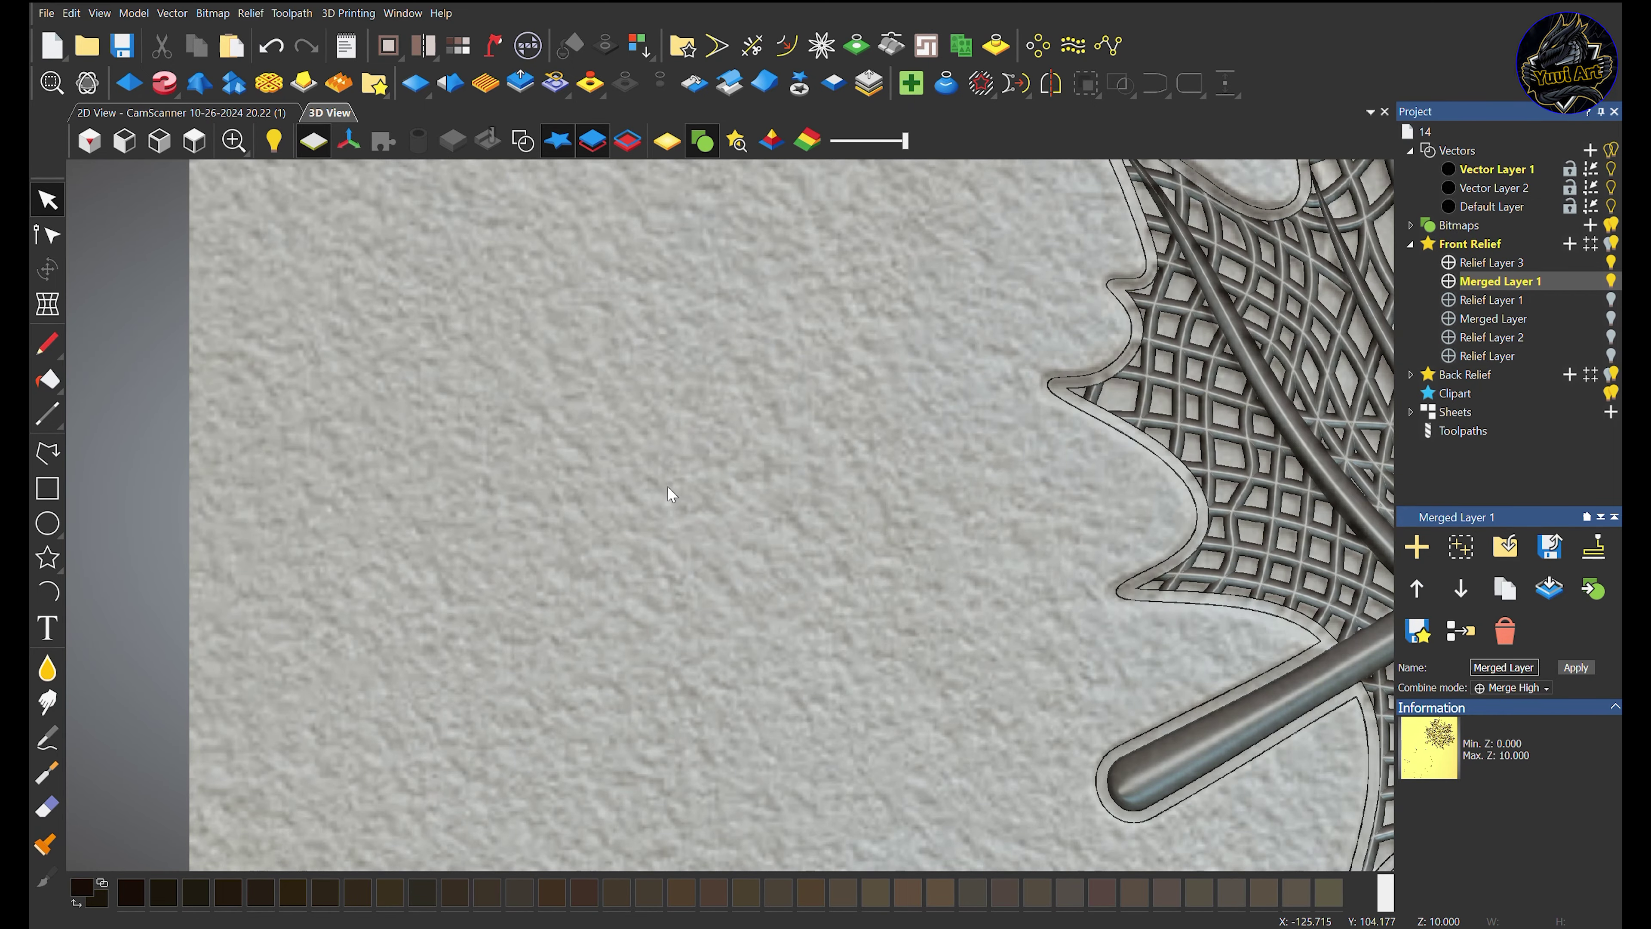
pyautogui.scroll(-6, 667, 485)
pyautogui.scroll(2, 804, 563)
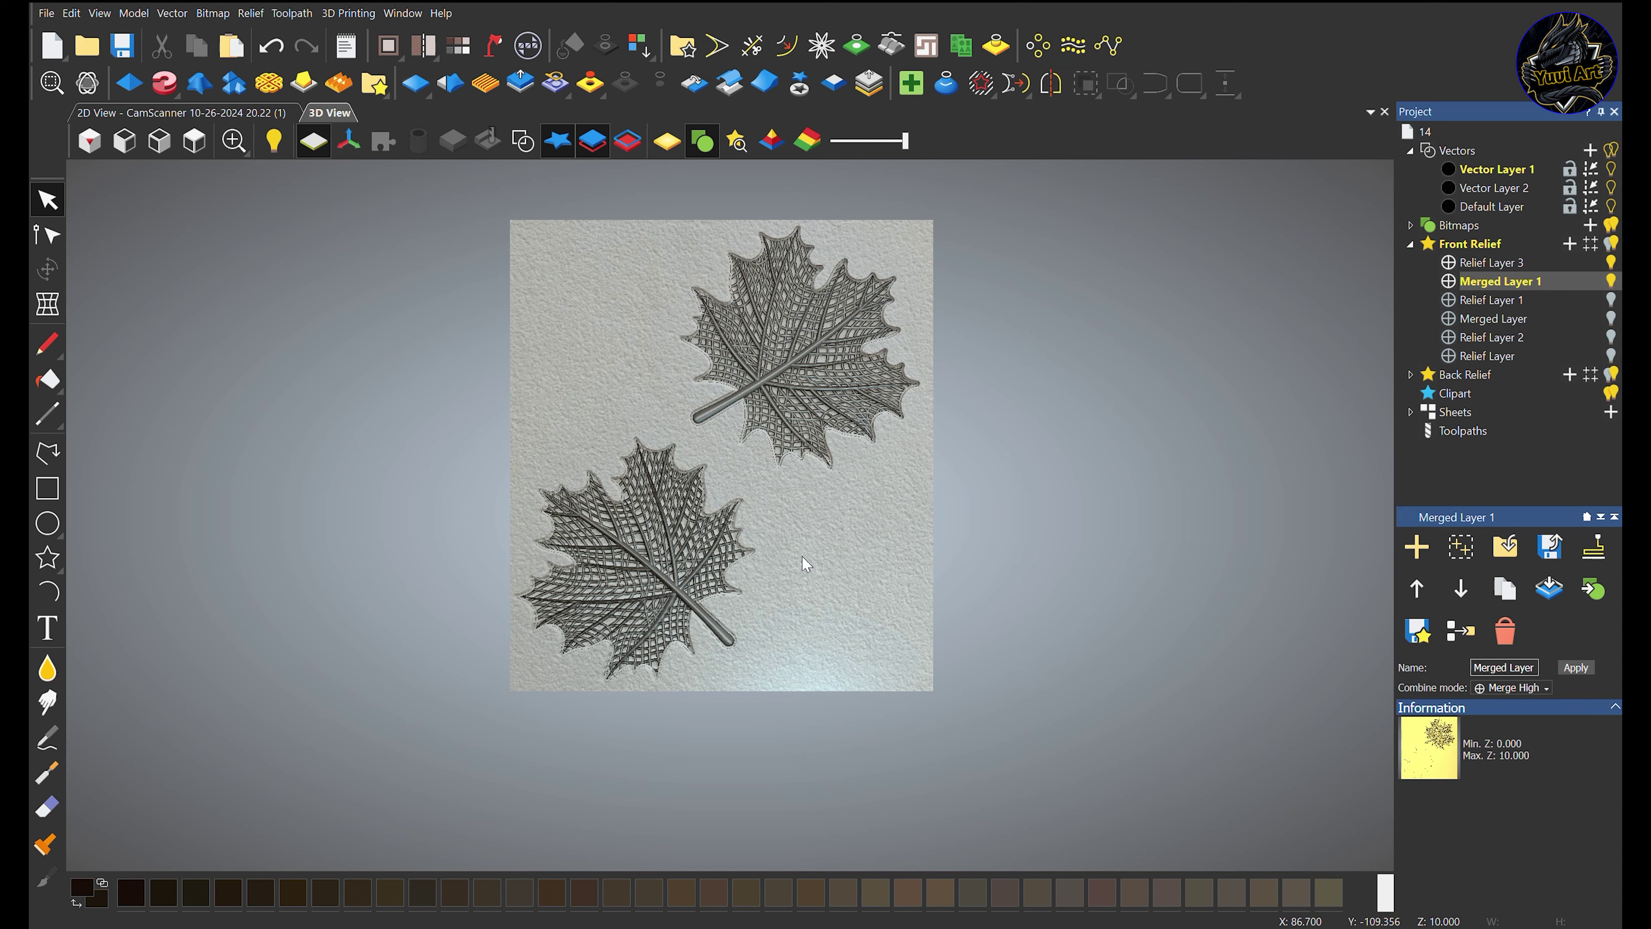
# Return to the plain relief colour and select Relief Layer 3
pyautogui.click(666, 141)
pyautogui.click(1484, 262)
pyautogui.scroll(-3, 738, 577)
pyautogui.scroll(3, 755, 591)
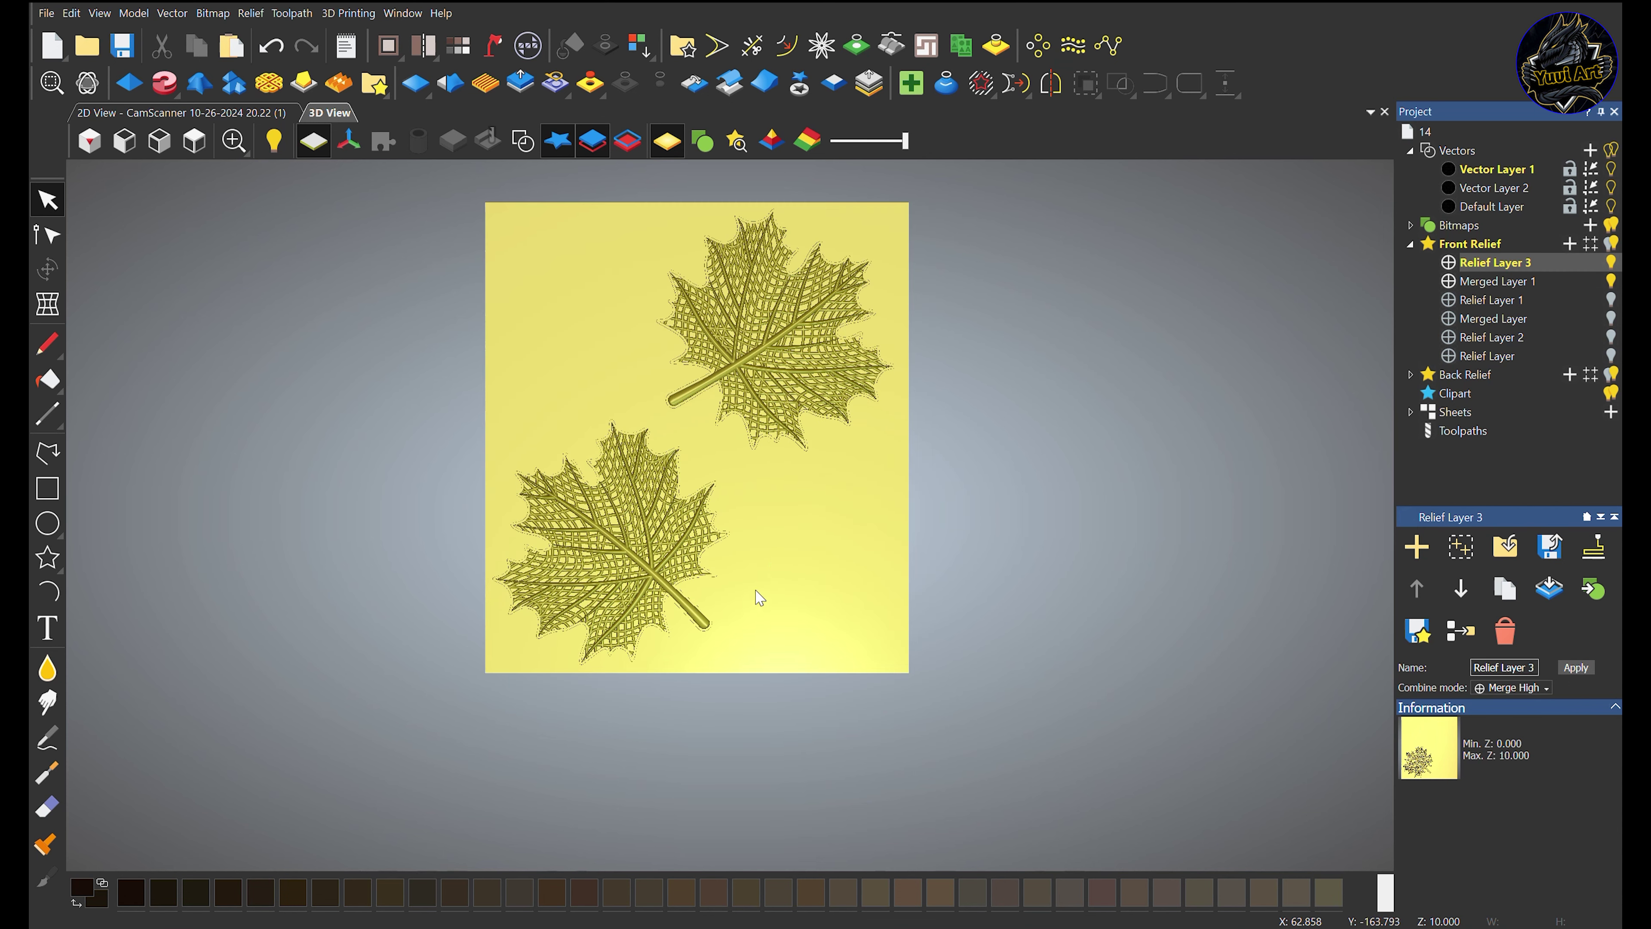
# Show the bitmap colours on the relief, compare both leaves with the textured background, and restore the plain relief colour
pyautogui.click(702, 141)
pyautogui.scroll(-2, 697, 345)
pyautogui.scroll(1, 696, 343)
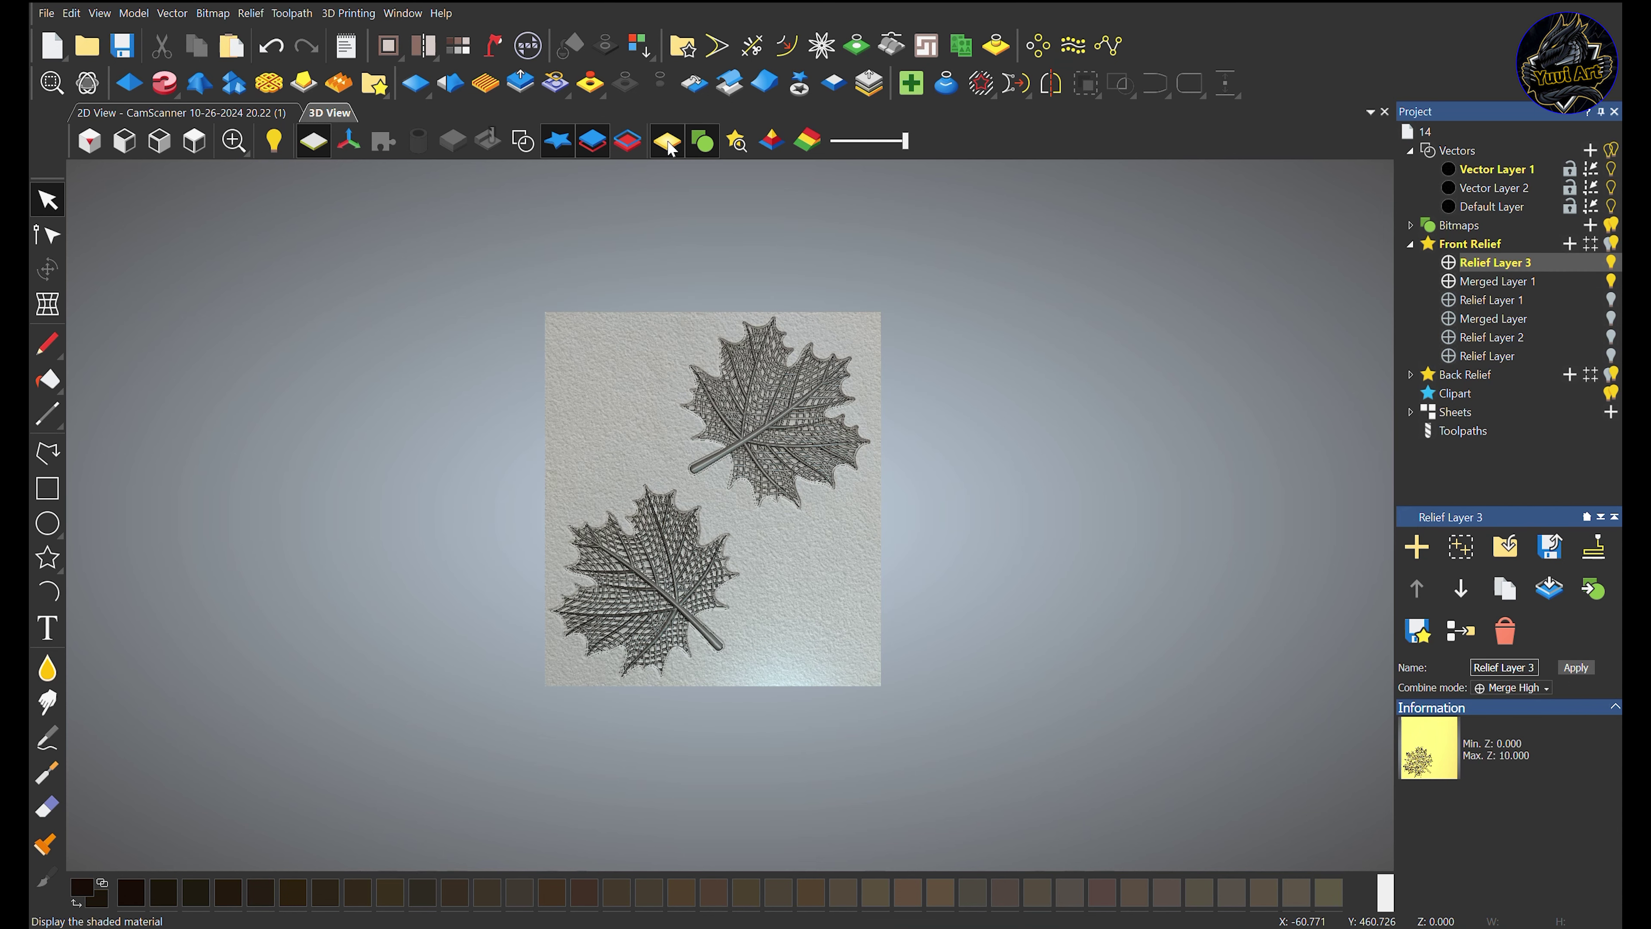
pyautogui.click(668, 141)
# Select the CamScanner bitmap in the project and create a new relief layer from it
pyautogui.click(1410, 225)
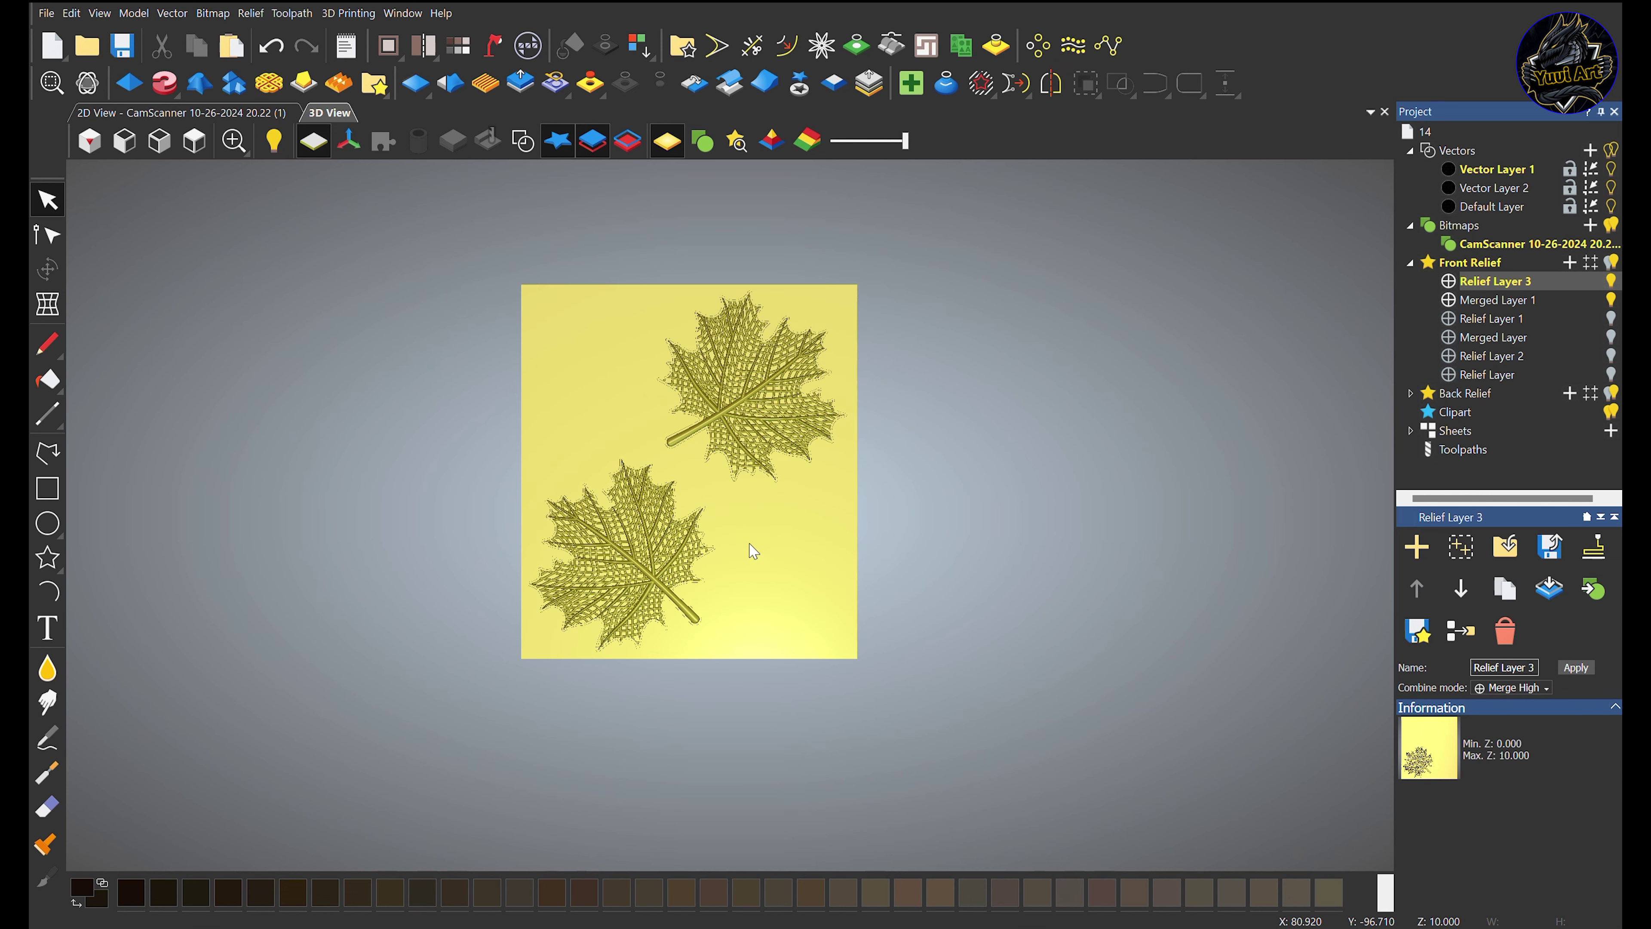
pyautogui.click(1492, 248)
pyautogui.scroll(-2, 892, 534)
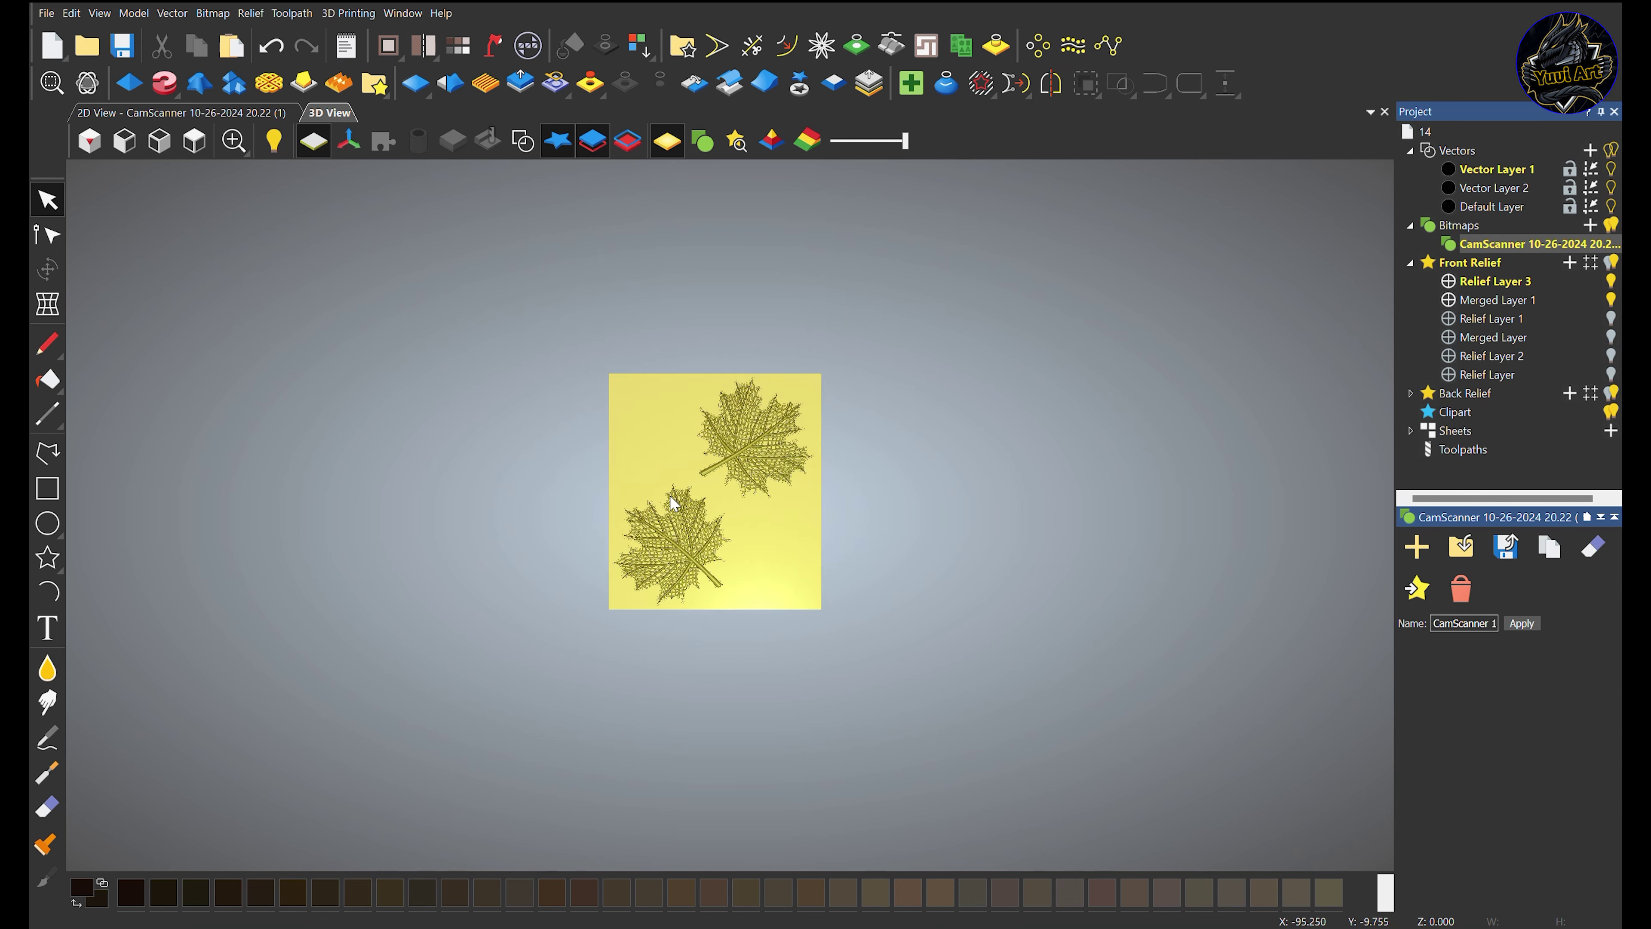
pyautogui.scroll(2, 829, 556)
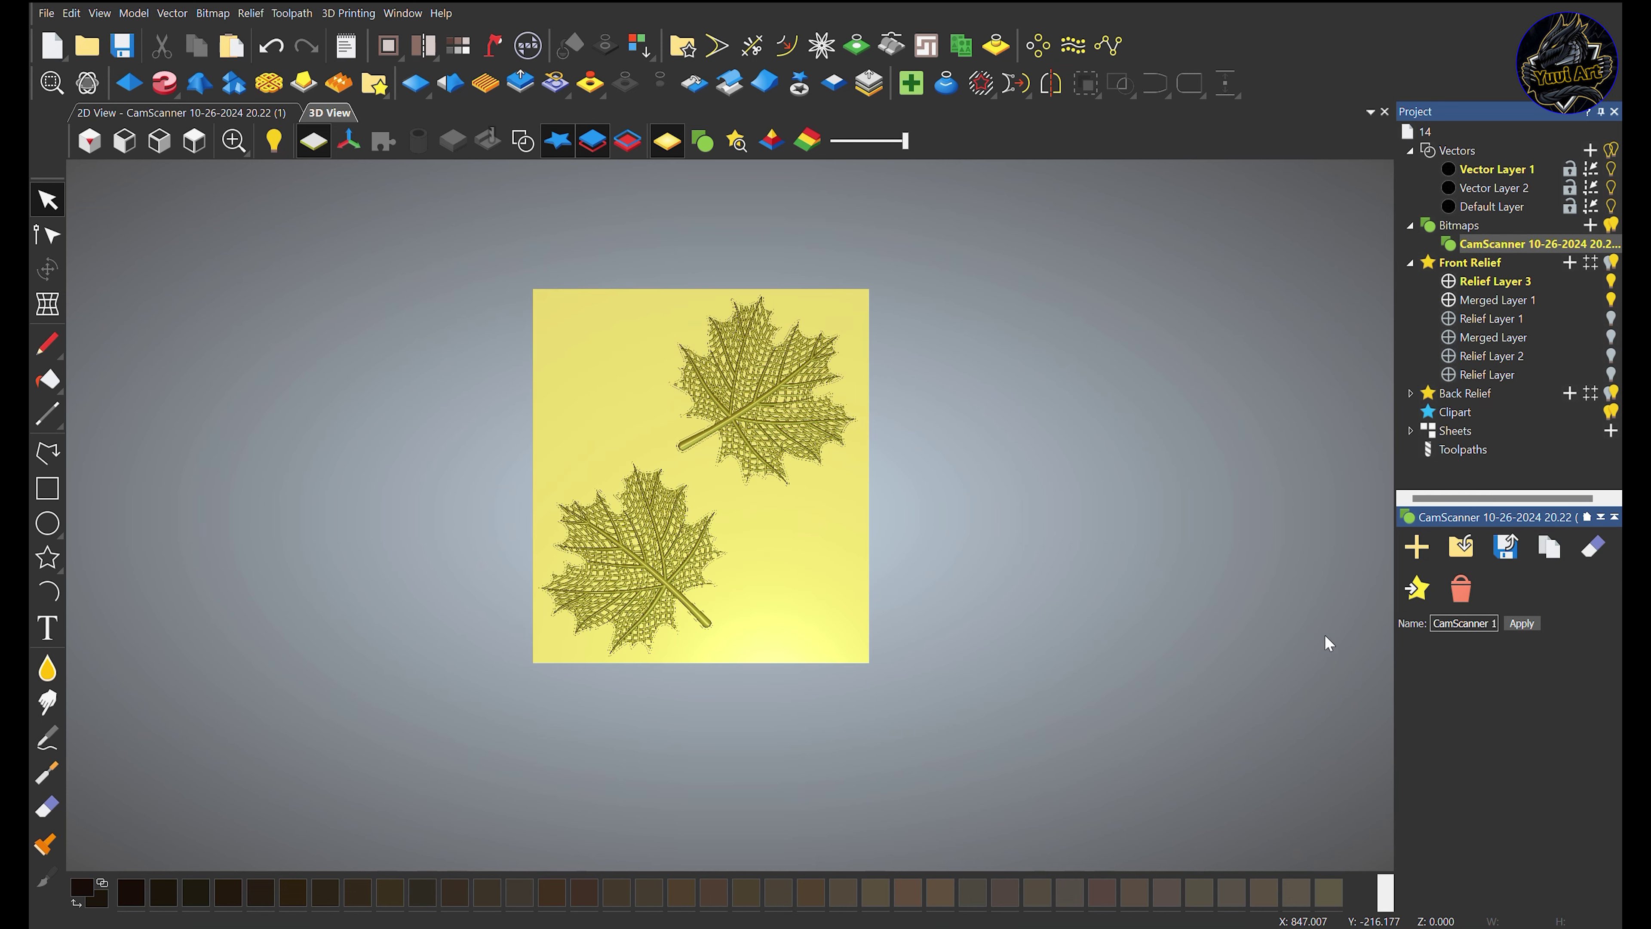
pyautogui.click(1414, 588)
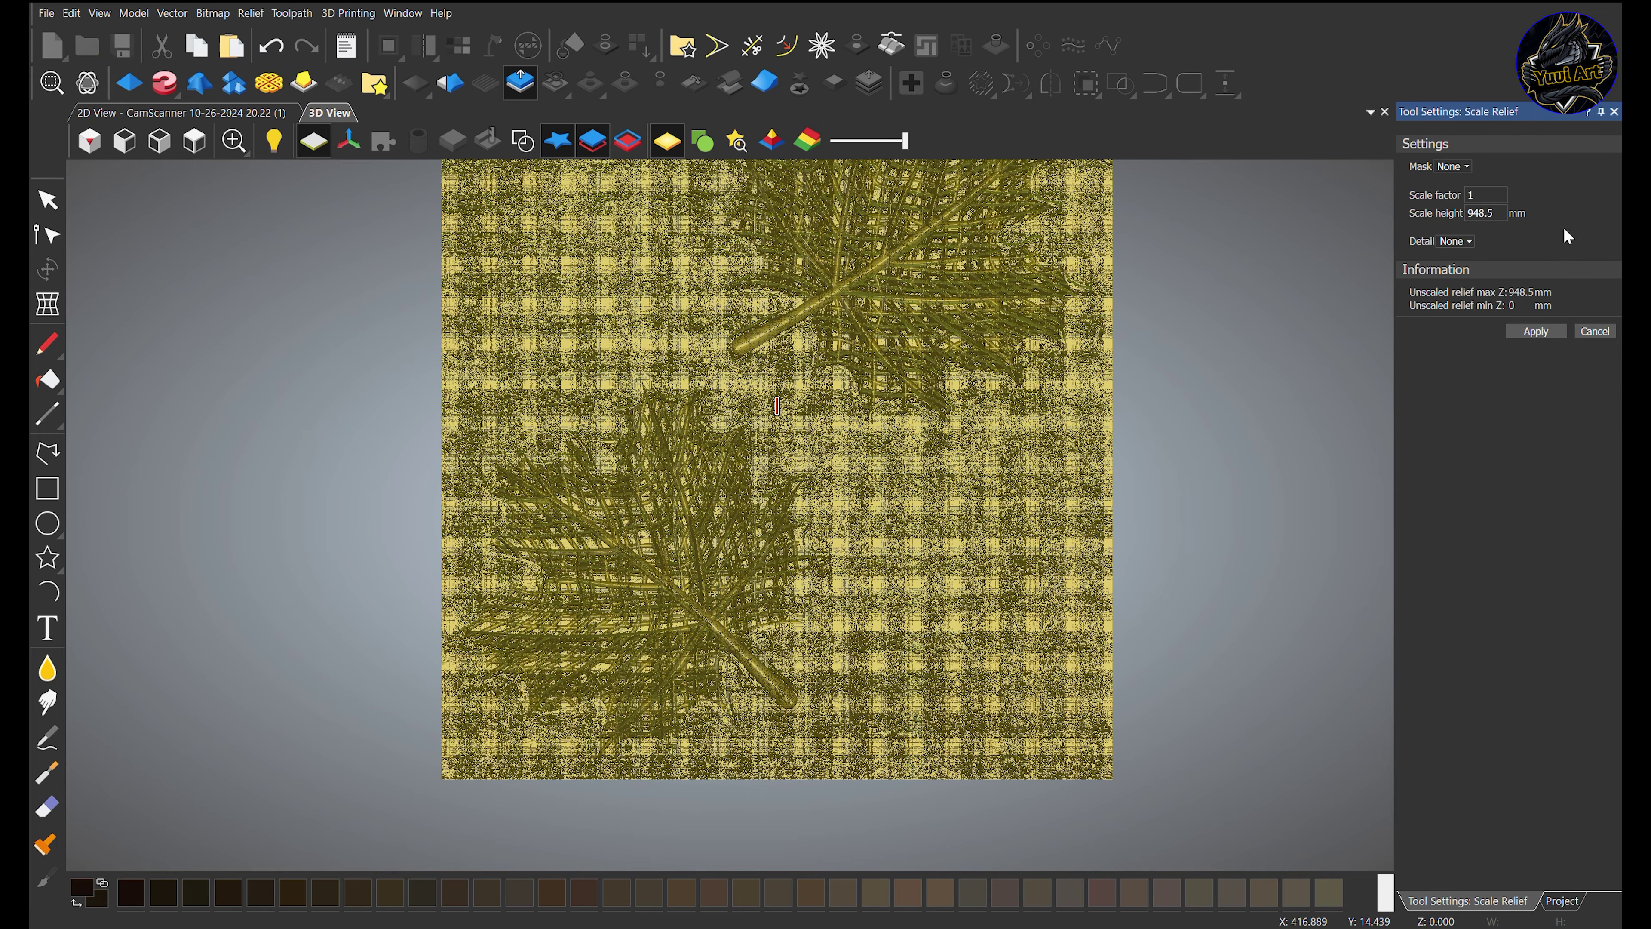
# Scale the relief layer created from the bitmap to a height of 2 mm and close the scaling settings
pyautogui.moveTo(702, 244); pyautogui.dragTo(781, 367, button='middle')
pyautogui.scroll(-2, 986, 564)
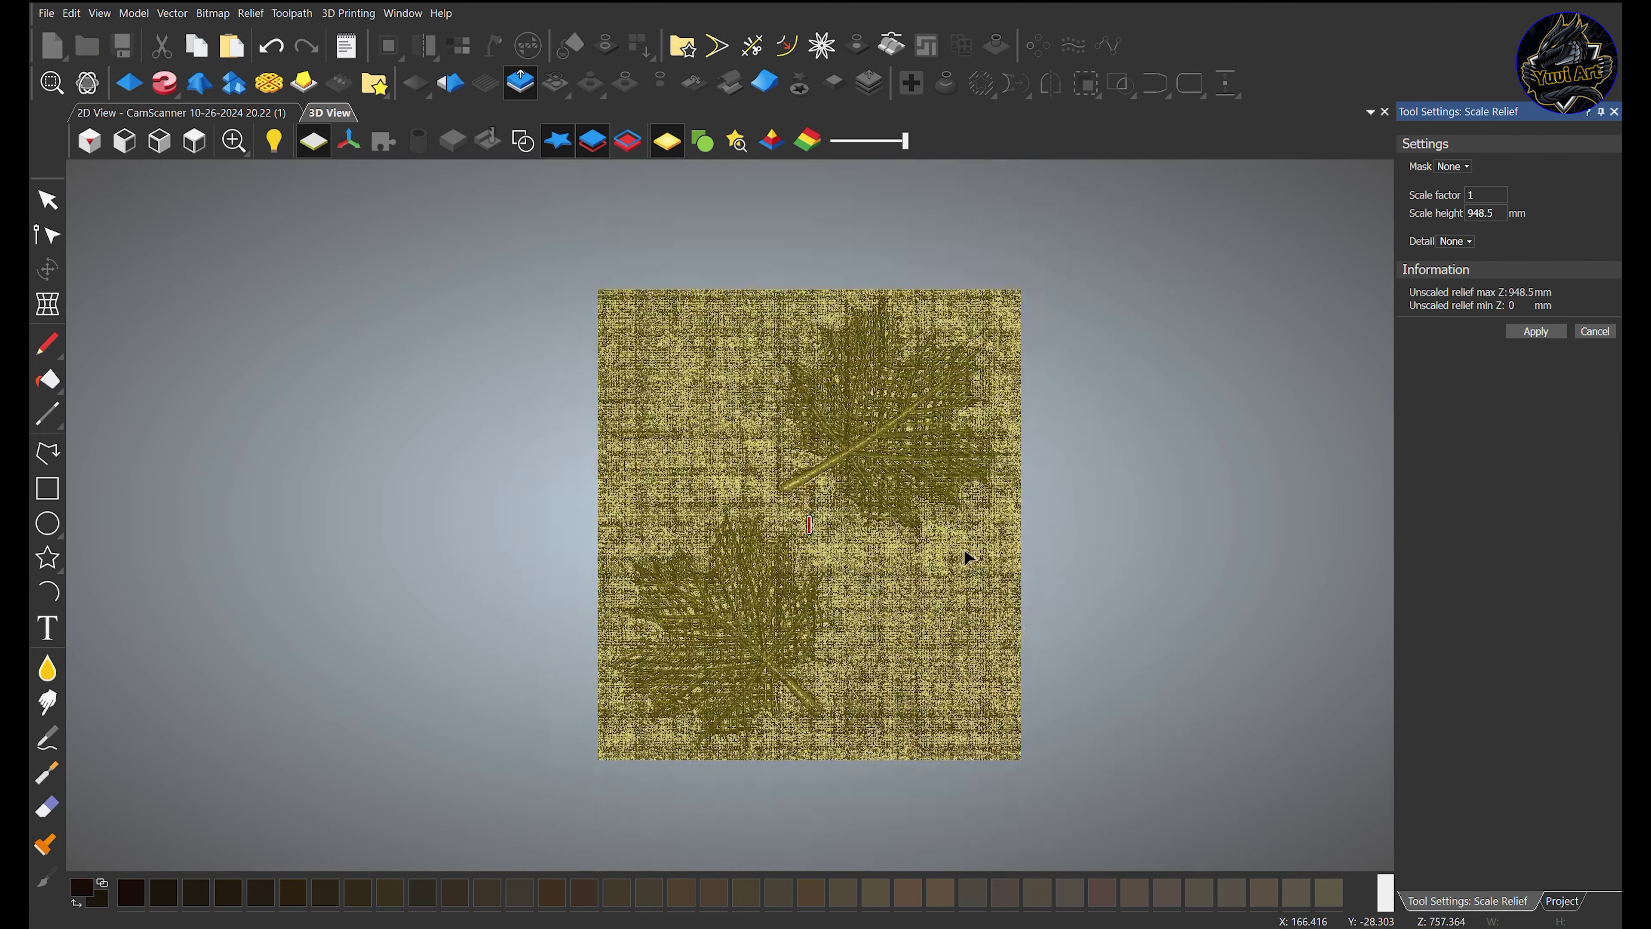
pyautogui.scroll(3, 963, 549)
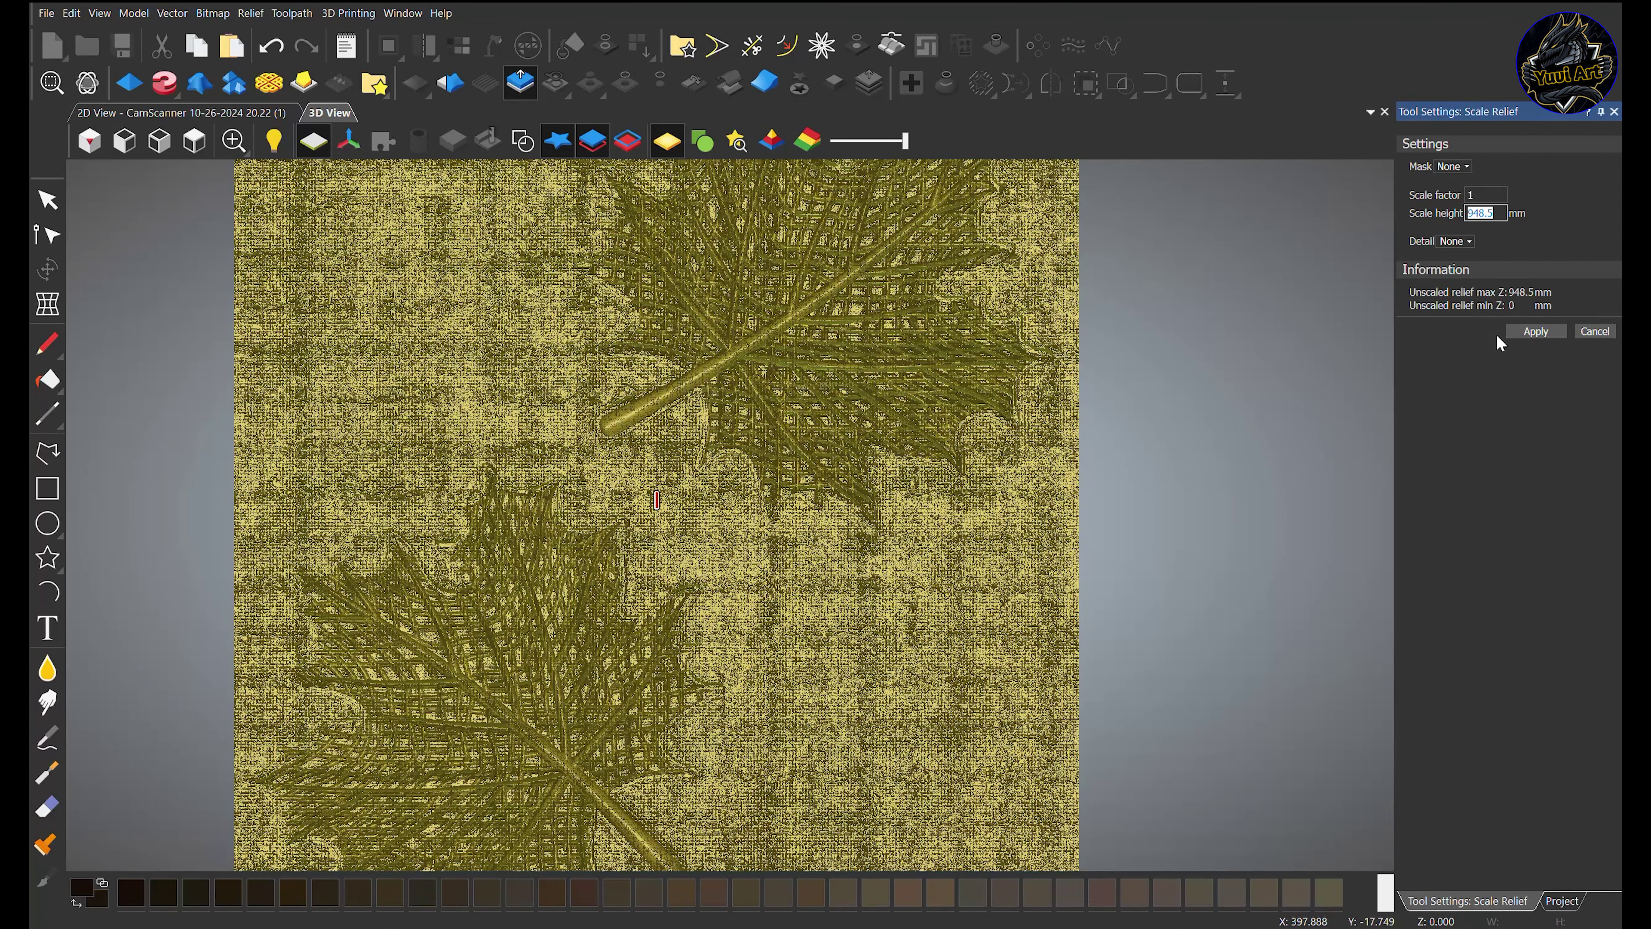
pyautogui.write('2')
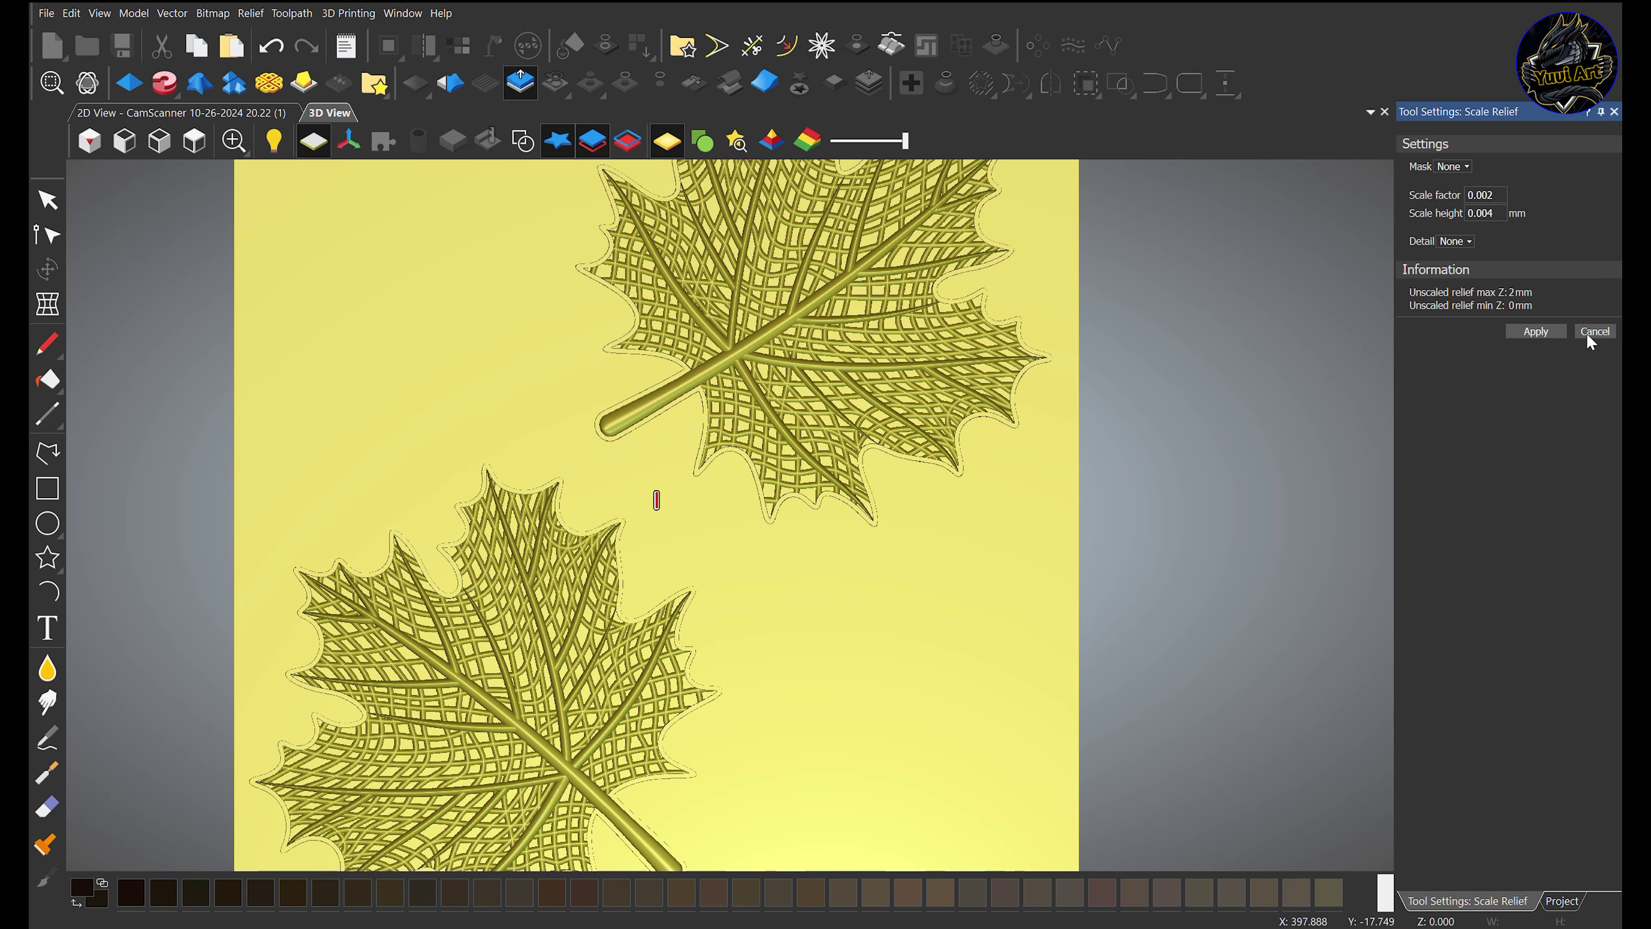
pyautogui.click(1593, 331)
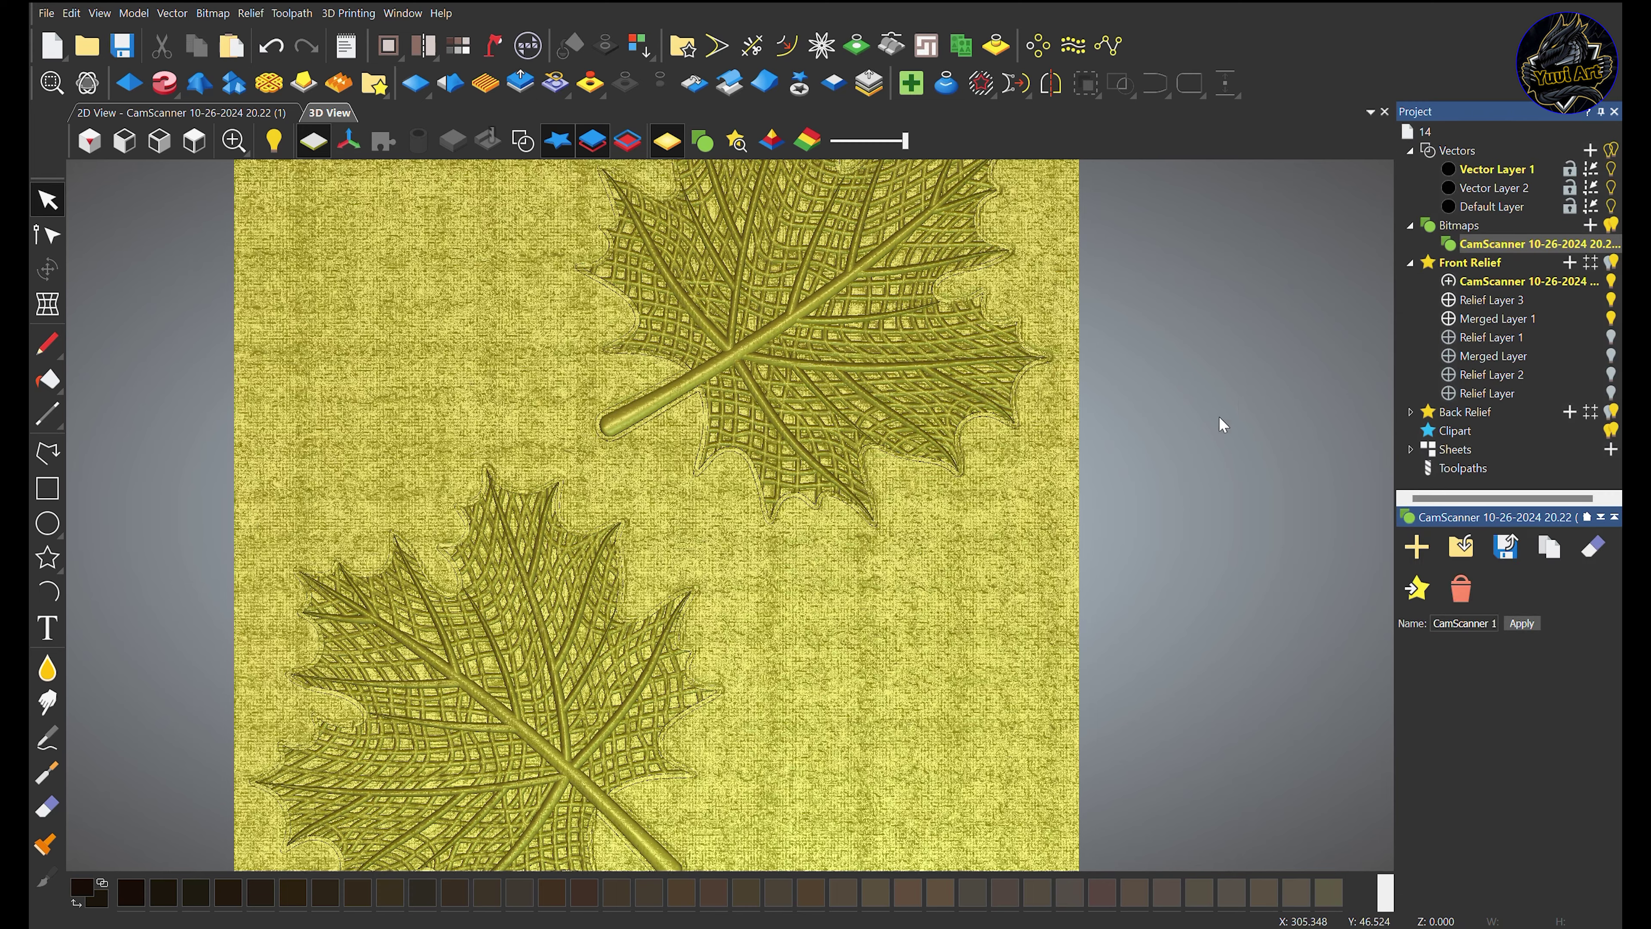
# Select the CamScanner relief layer, try the Replace combine mode, and set its combine mode to Add
pyautogui.click(1444, 284)
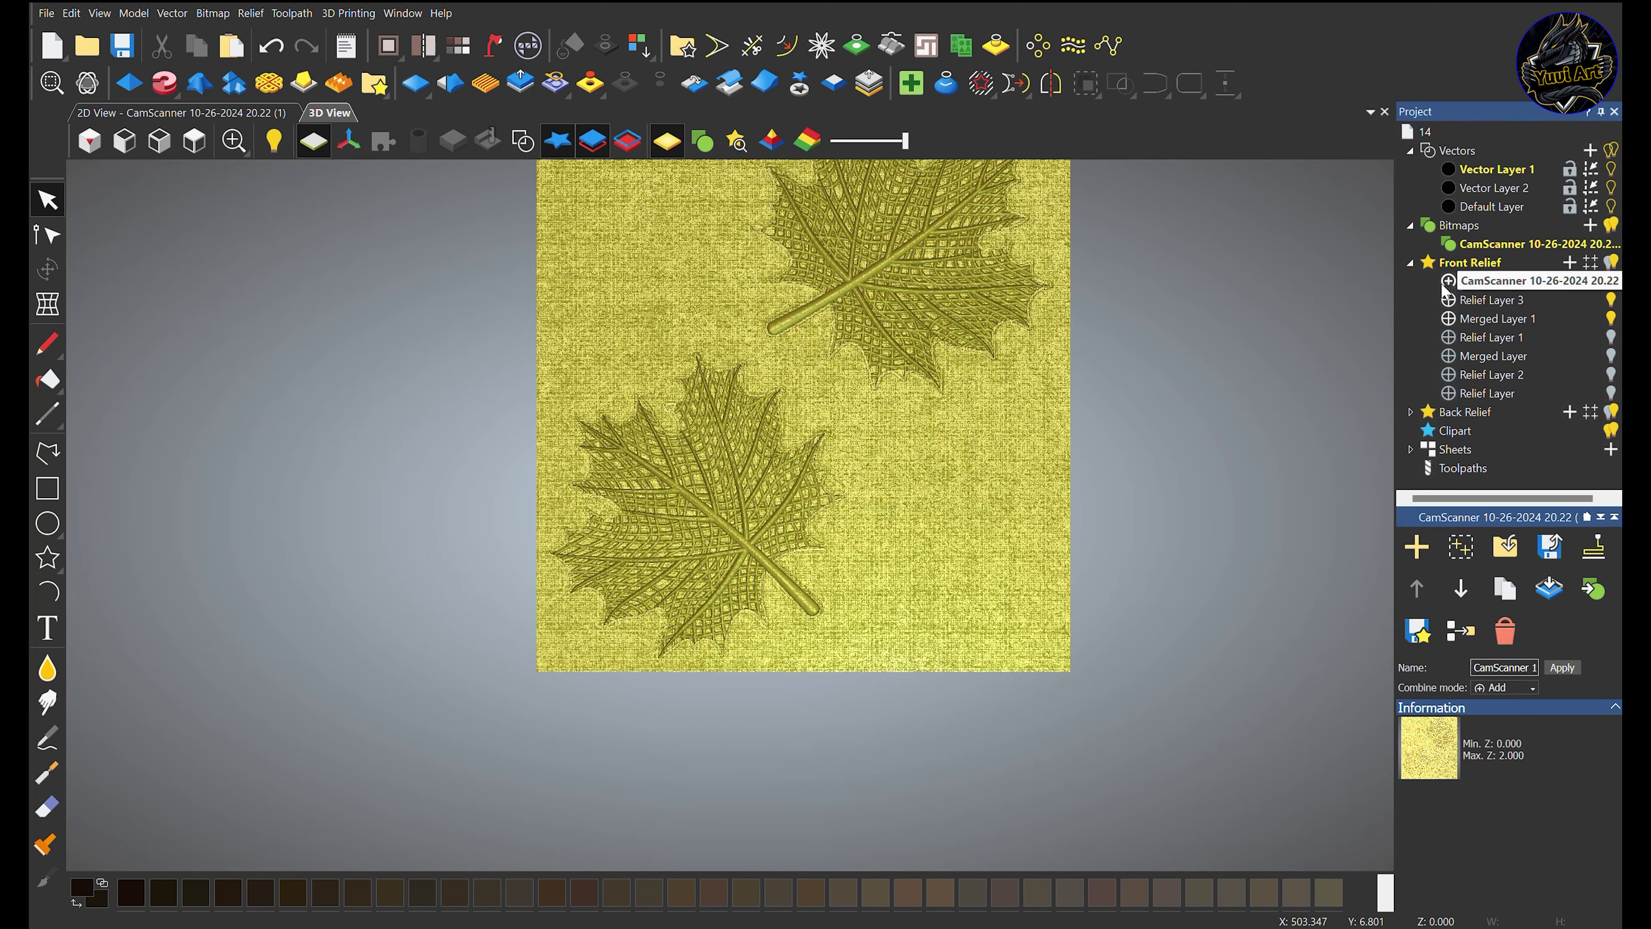
pyautogui.click(1446, 284)
pyautogui.click(1449, 287)
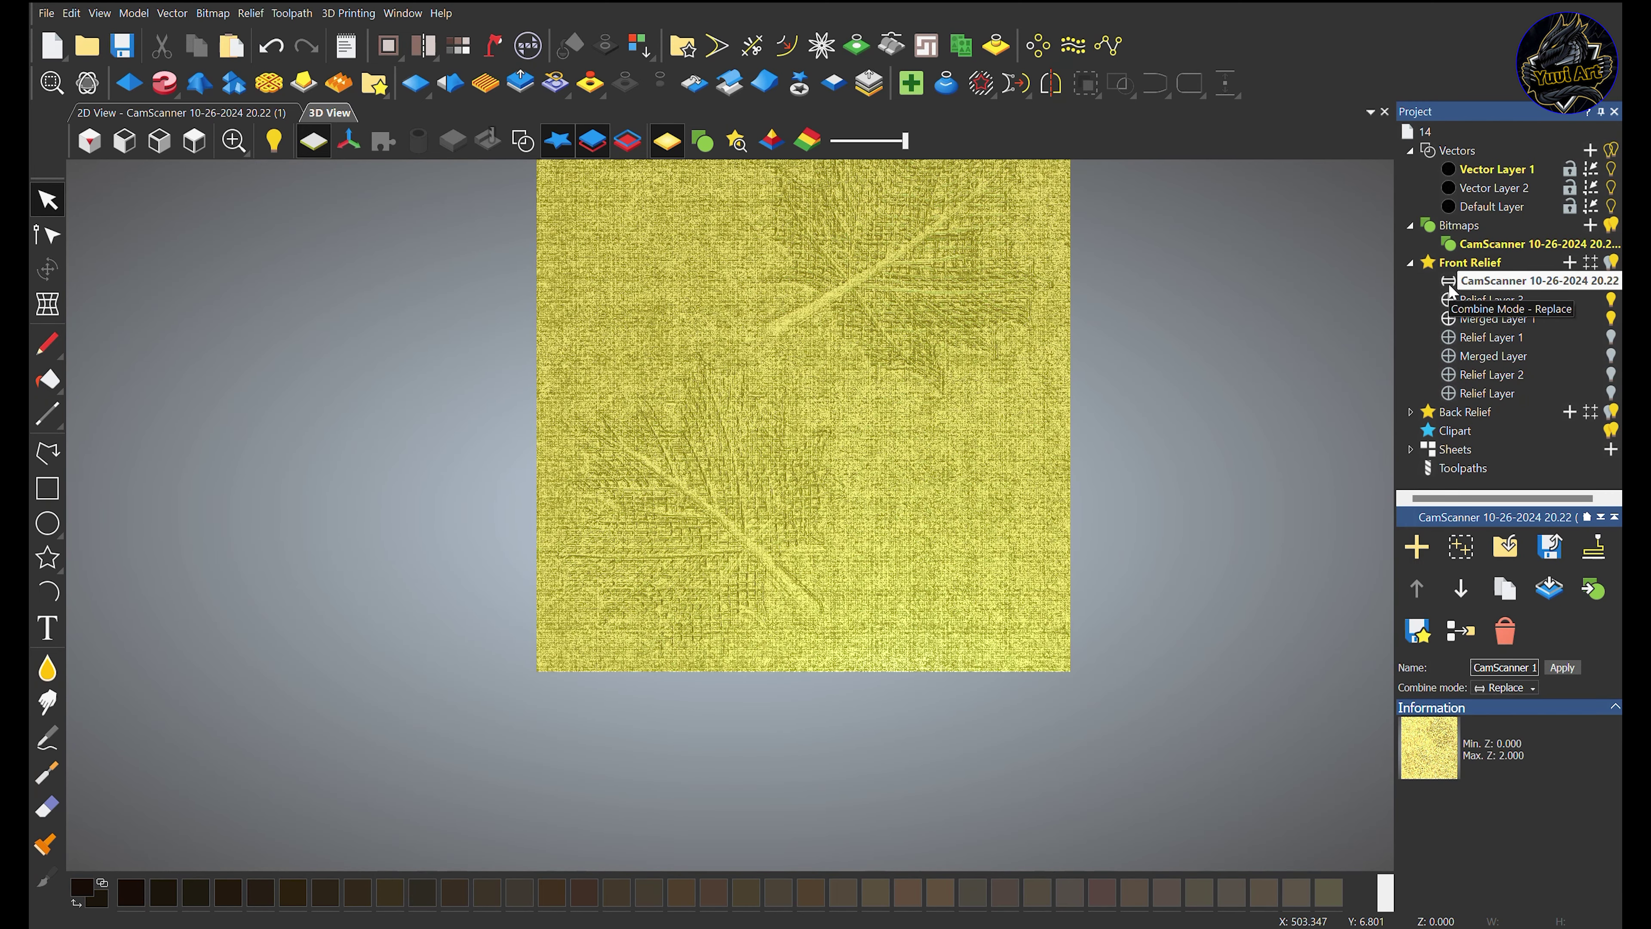
pyautogui.click(1449, 286)
pyautogui.scroll(-1, 806, 484)
pyautogui.scroll(2, 781, 473)
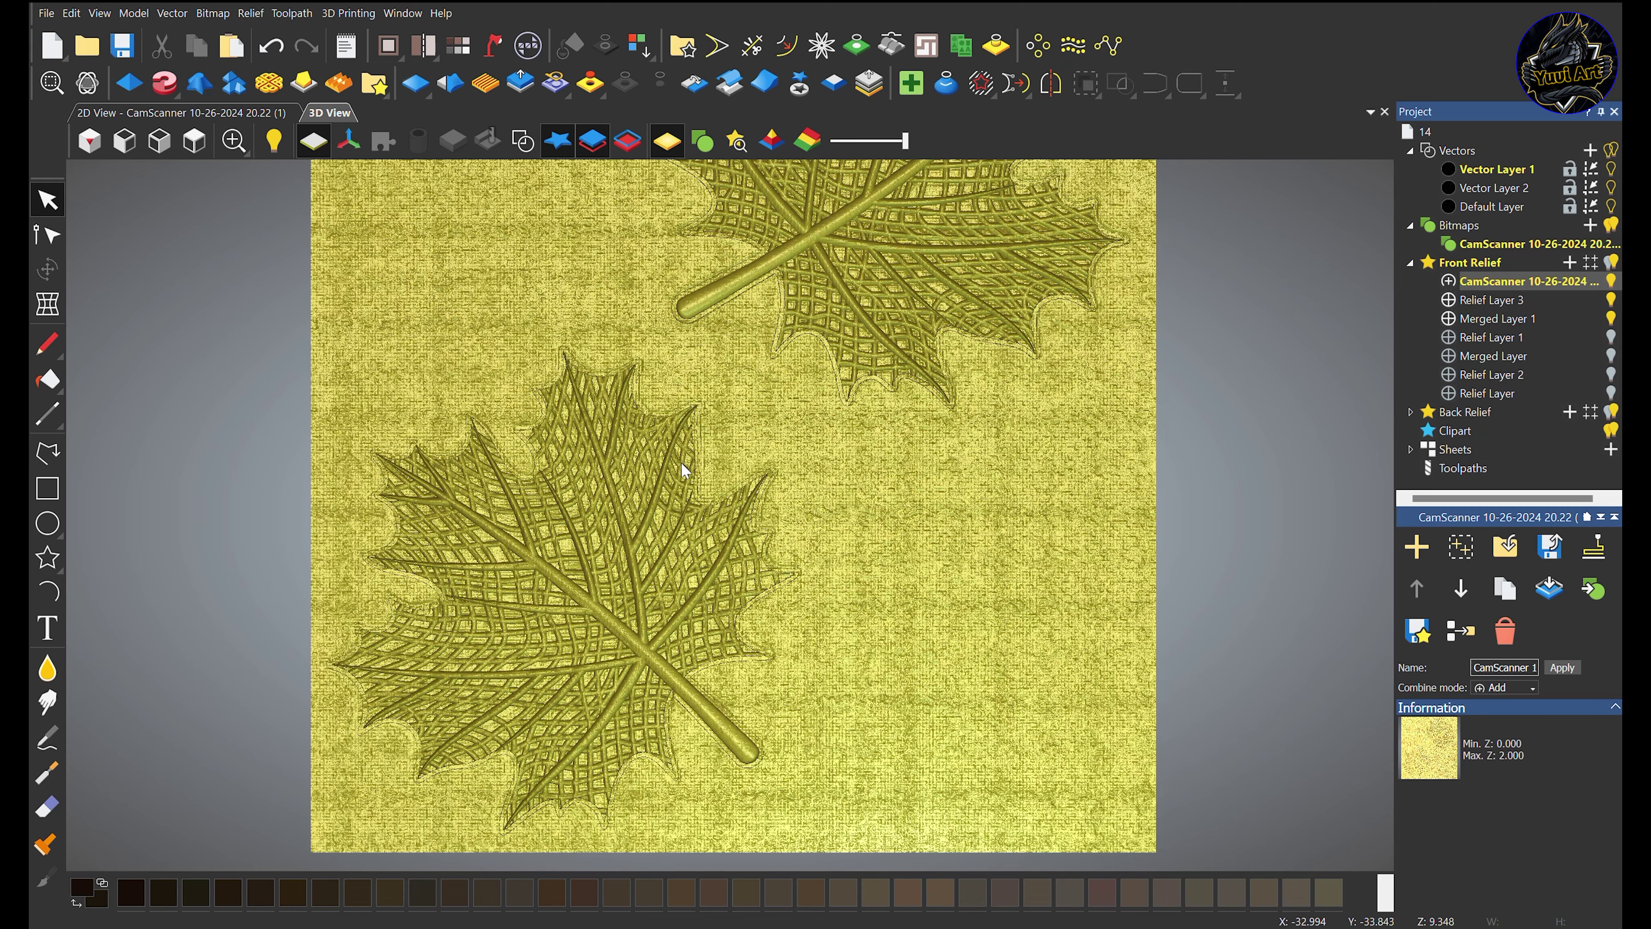
pyautogui.scroll(-1, 682, 468)
# Smooth the whole CamScanner relief layer at 100% strength to soften the background texture
pyautogui.click(449, 82)
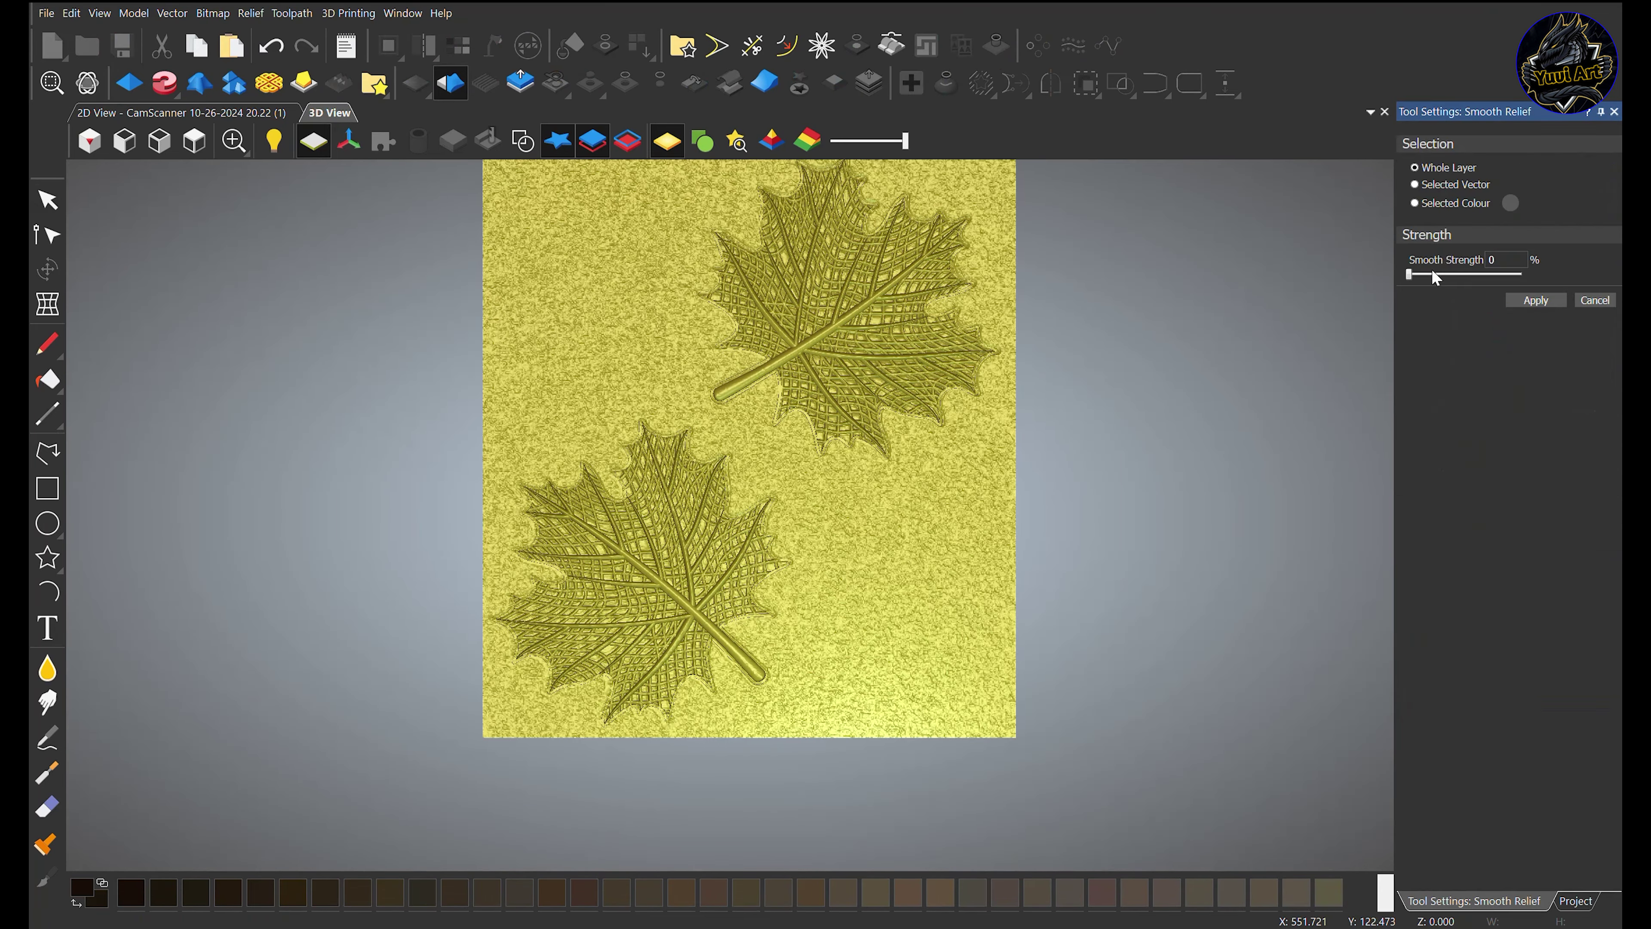
pyautogui.moveTo(1416, 273); pyautogui.dragTo(1580, 270)
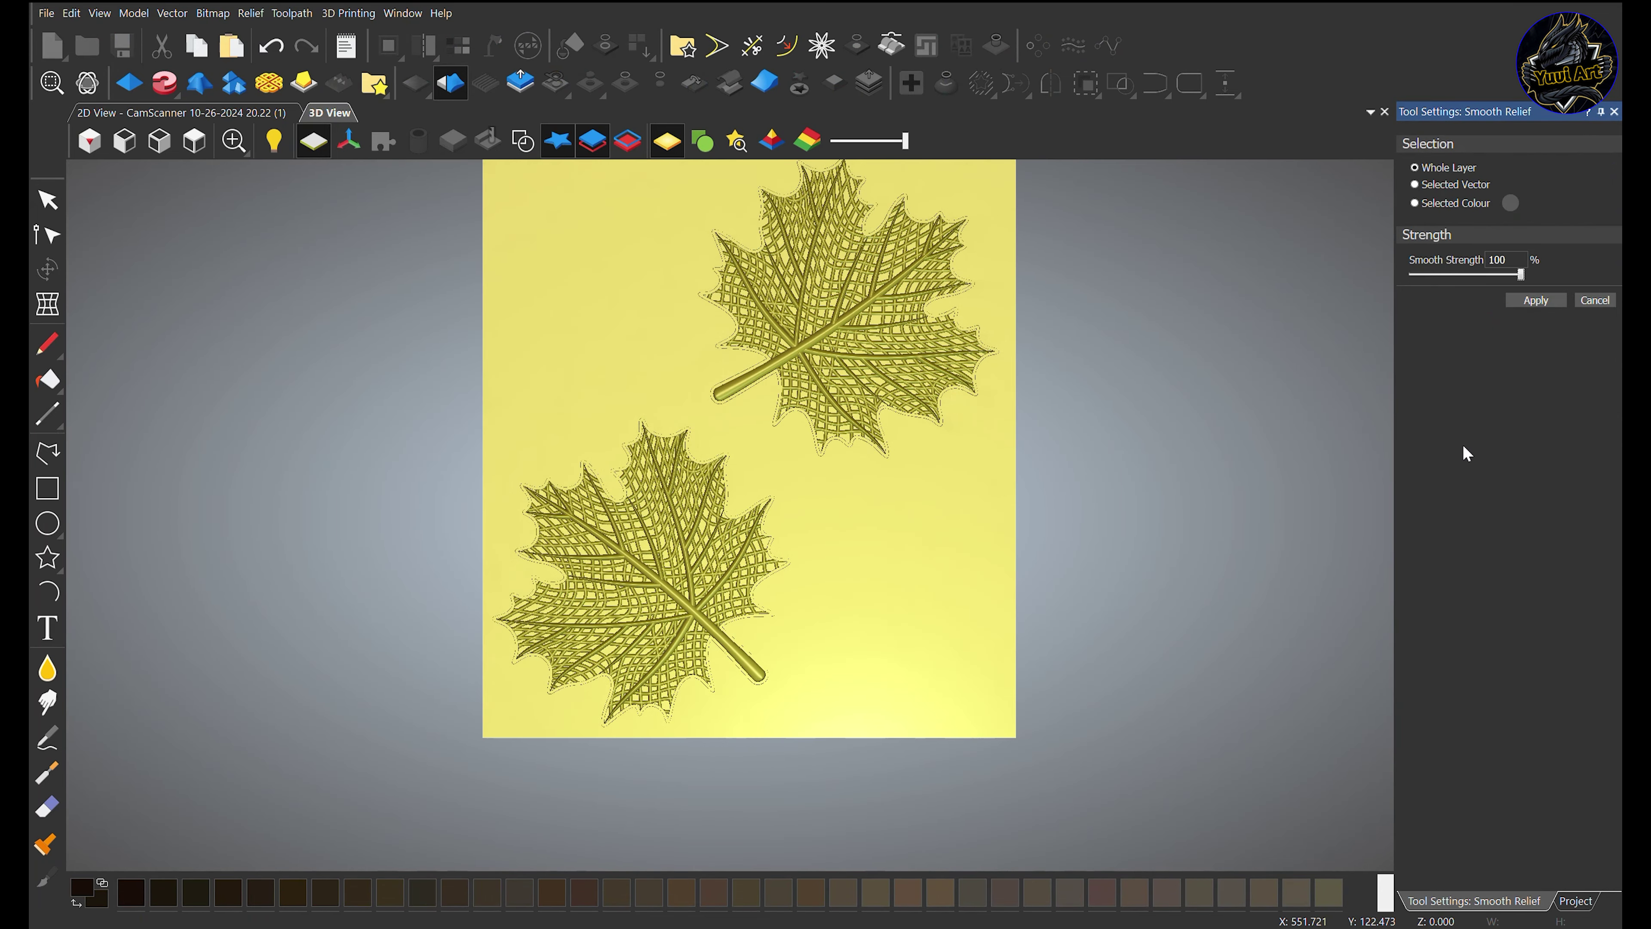
pyautogui.scroll(3, 566, 410)
pyautogui.scroll(-3, 722, 541)
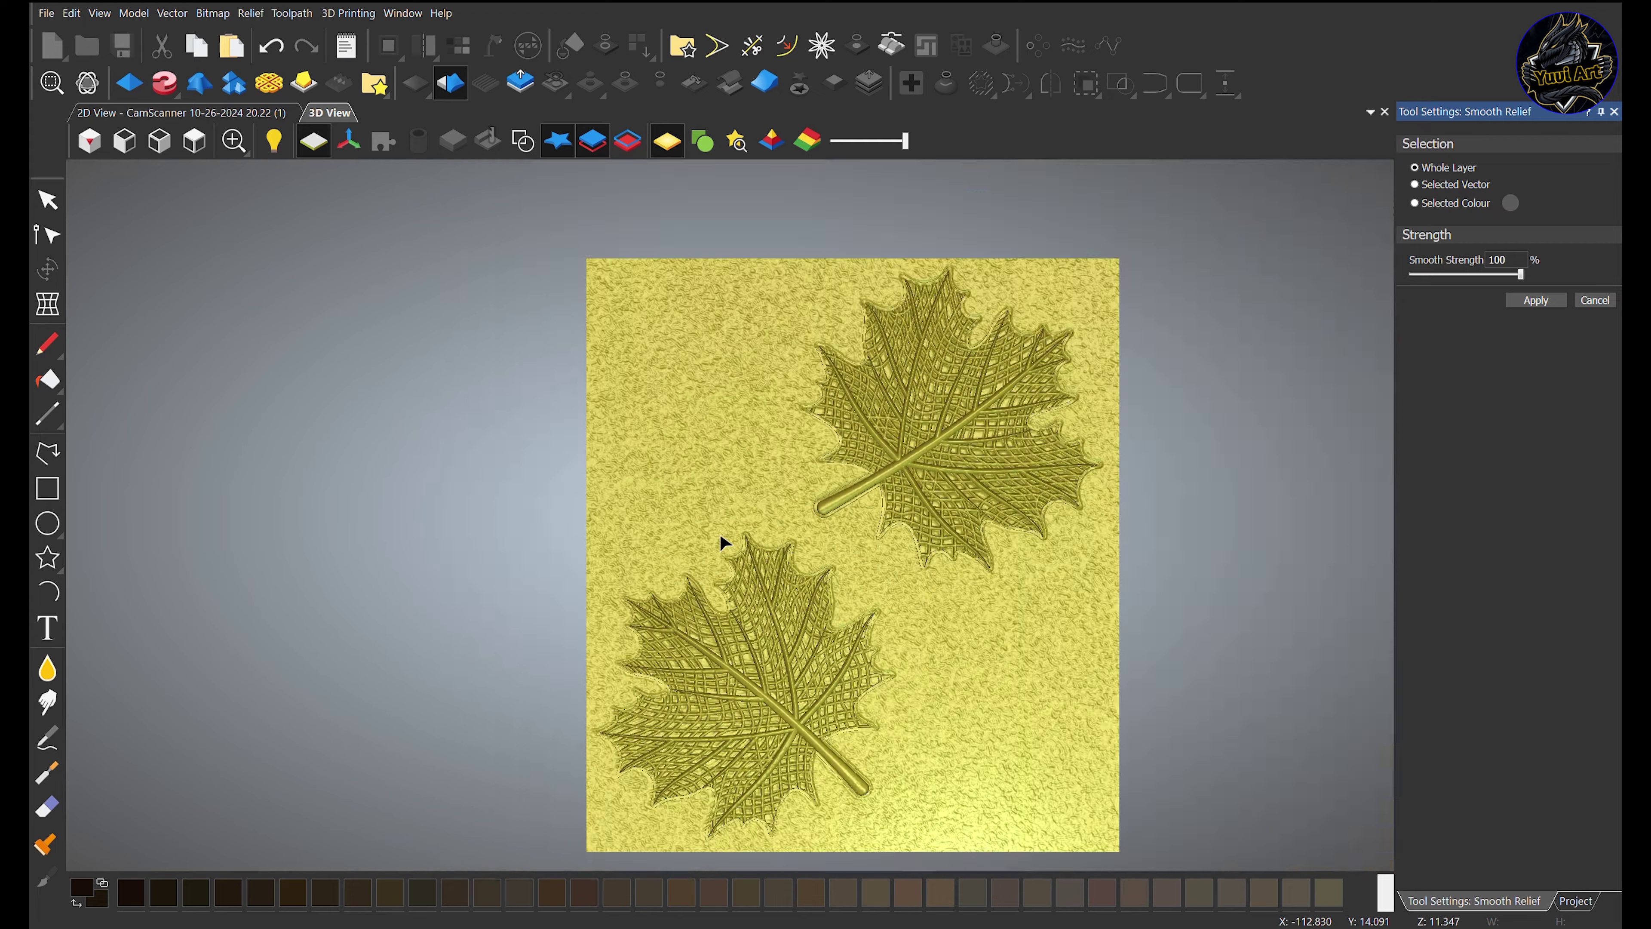
pyautogui.scroll(5, 687, 522)
pyautogui.scroll(-6, 689, 530)
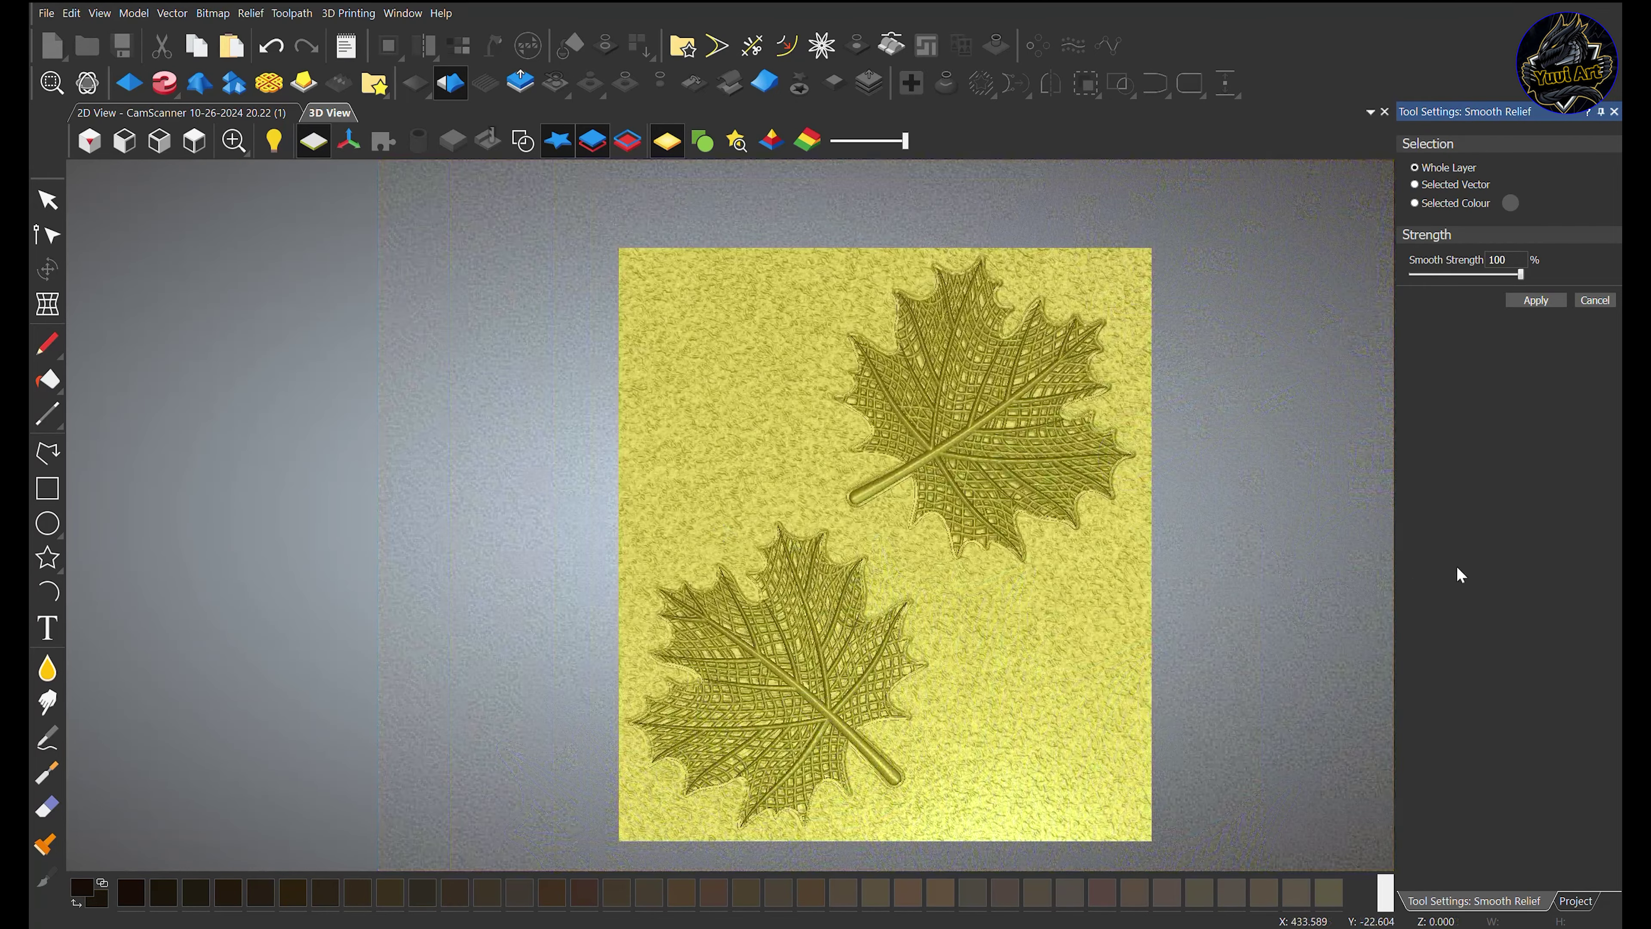
pyautogui.scroll(5, 650, 410)
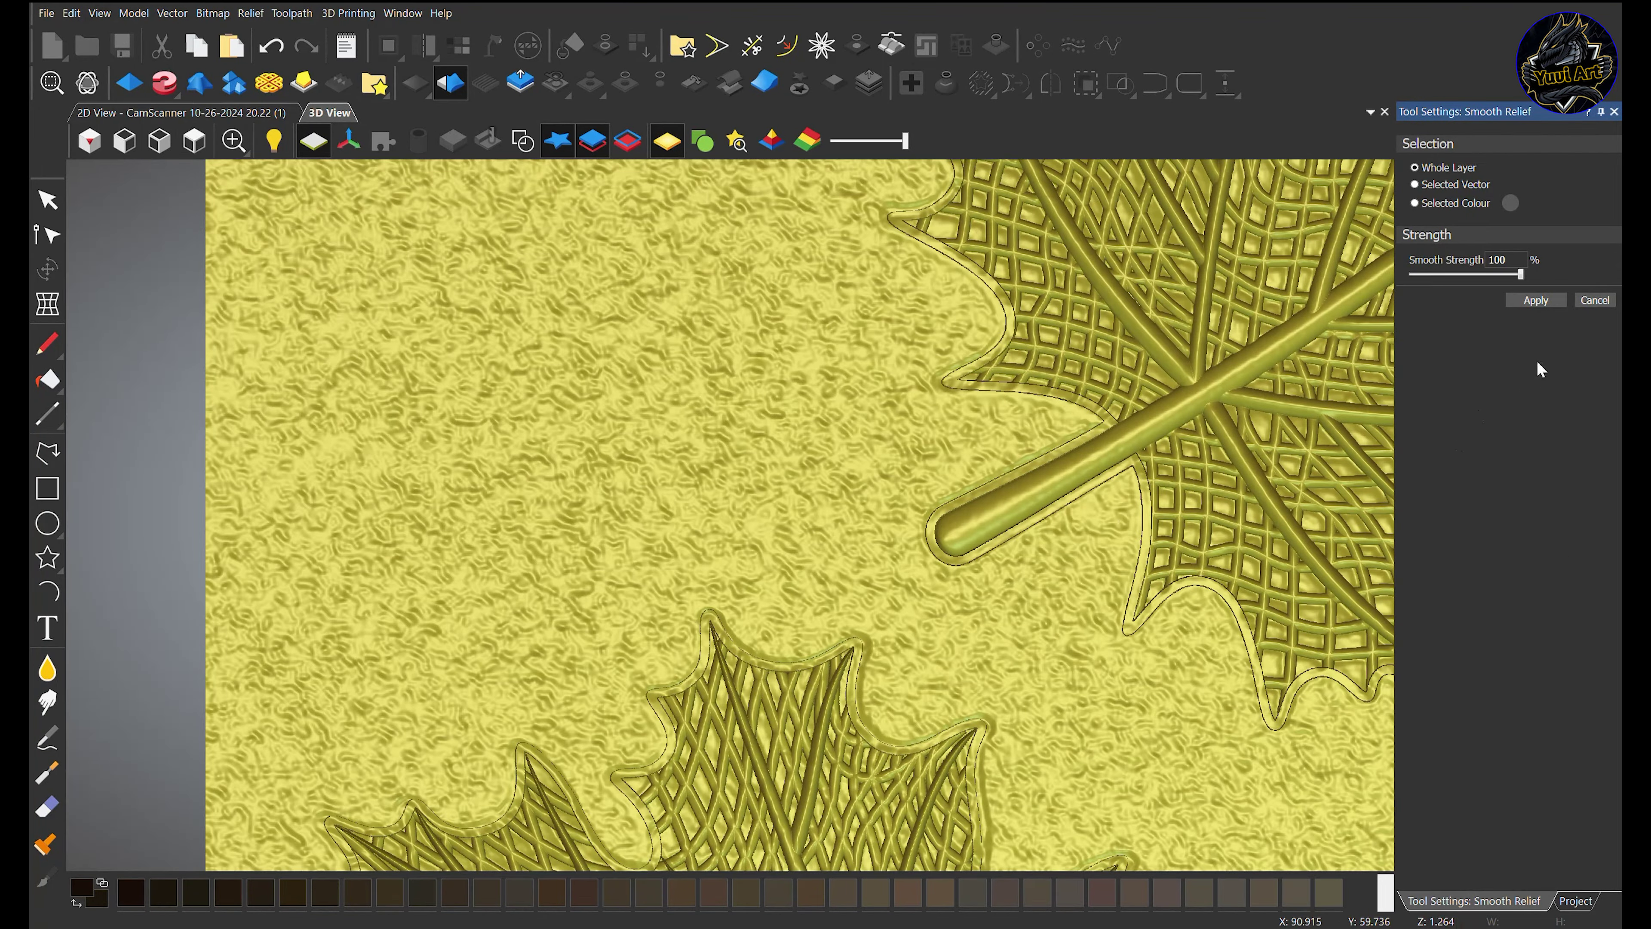
pyautogui.click(1535, 299)
pyautogui.scroll(-5, 669, 660)
pyautogui.scroll(5, 715, 663)
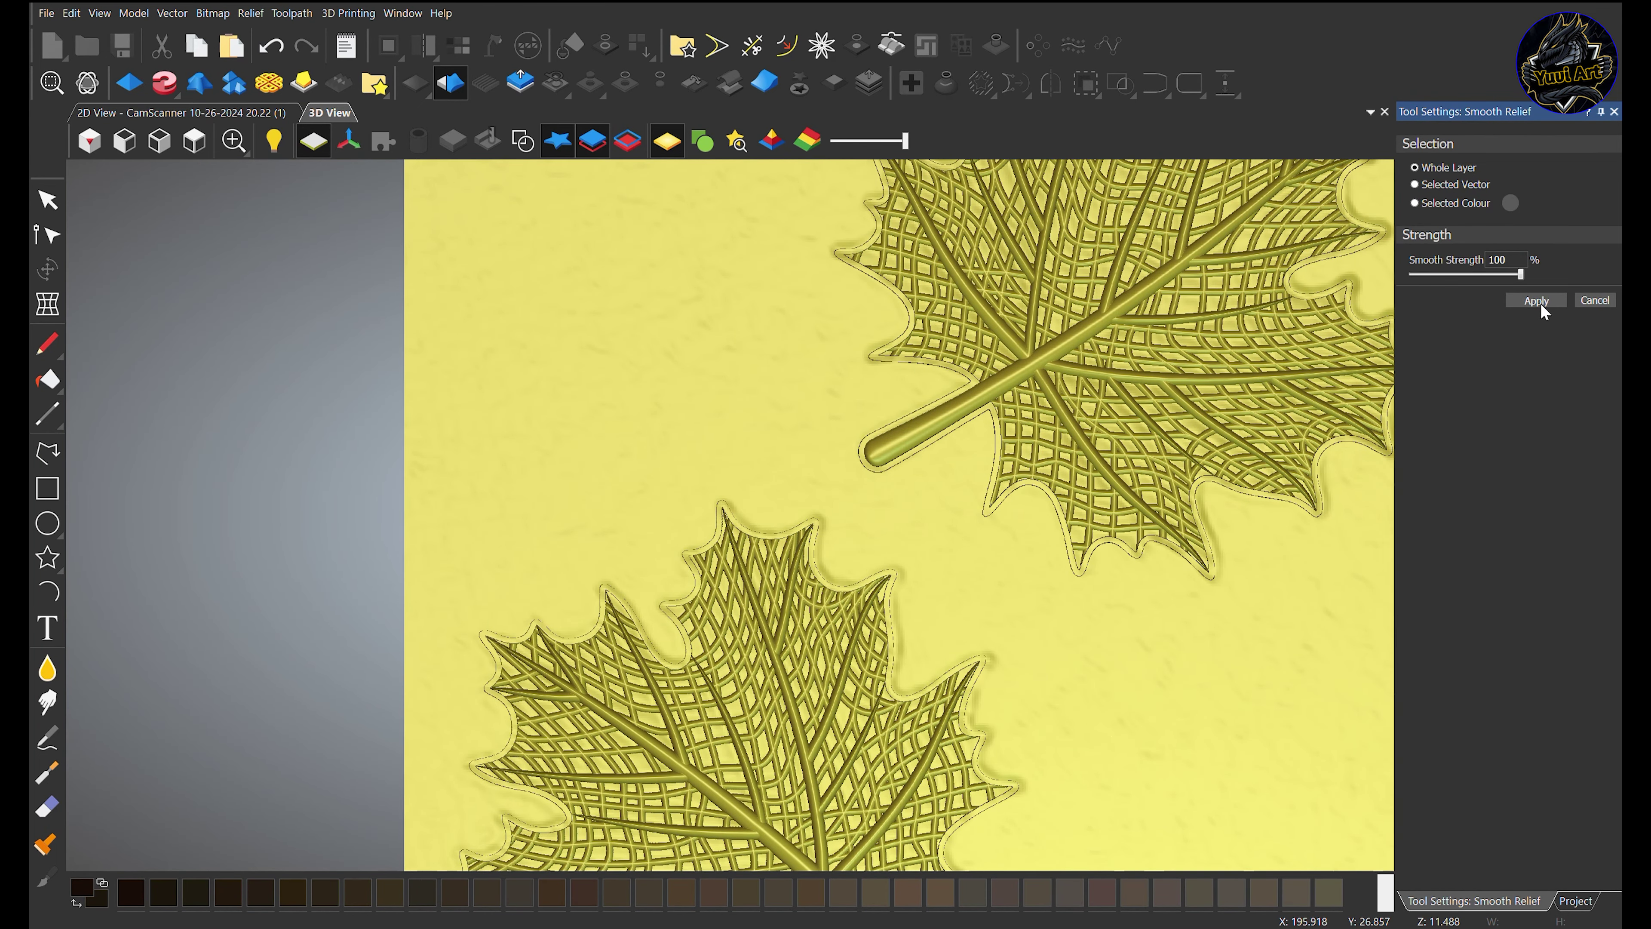
pyautogui.scroll(-2, 924, 634)
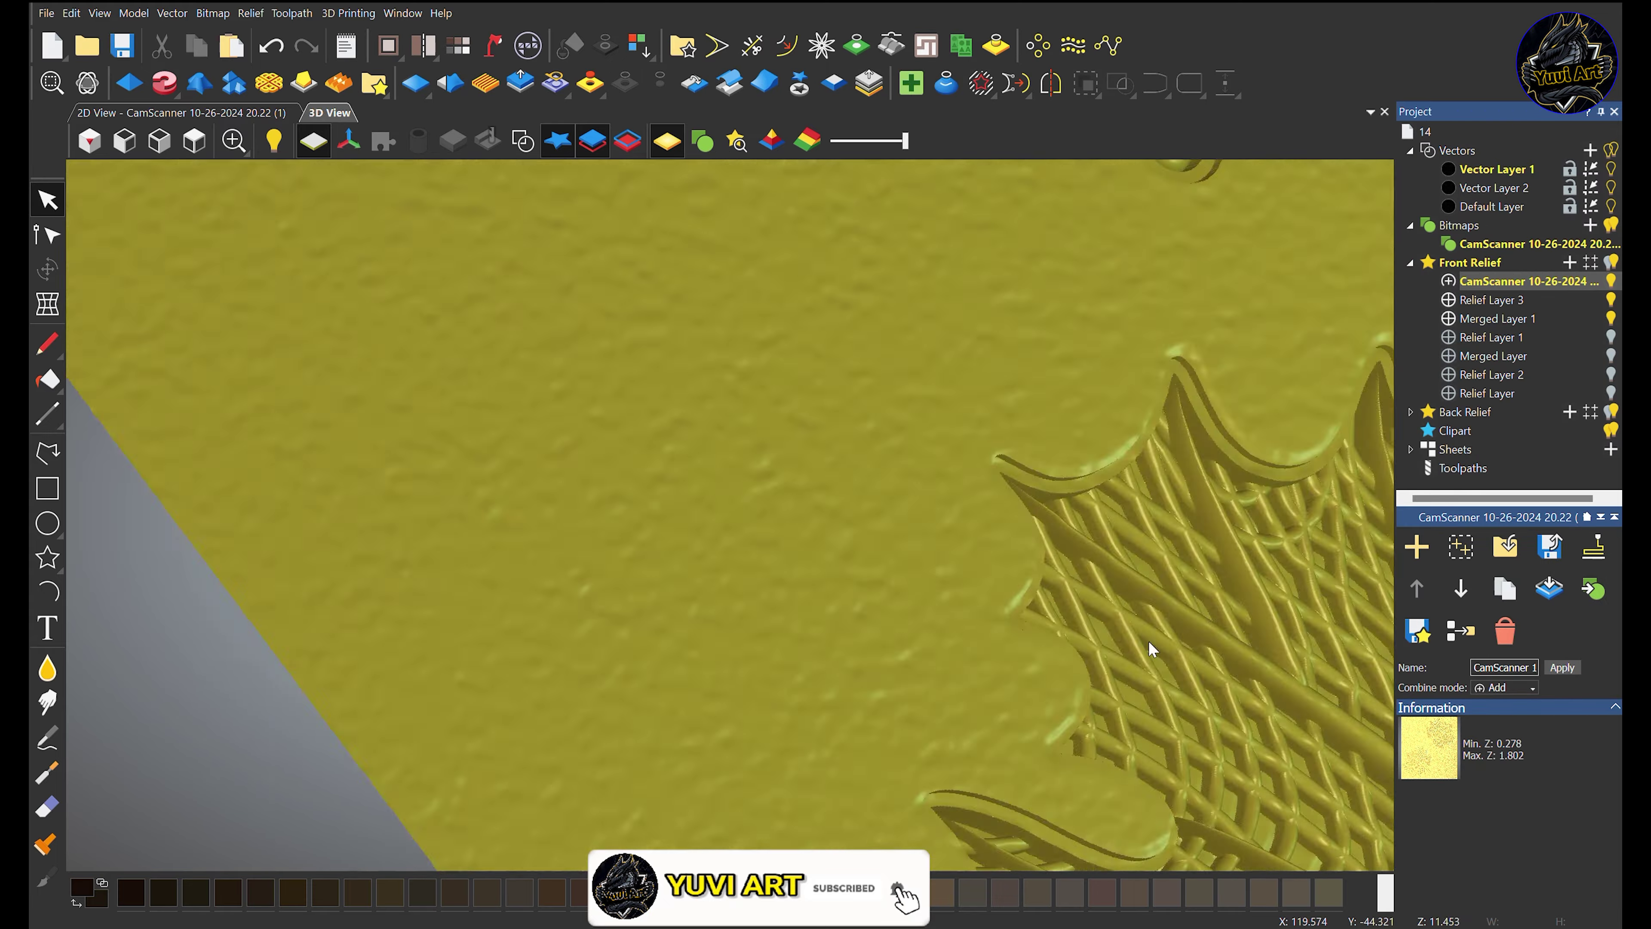
# Examine the smoothed background texture around both leaves from an angle and from above
pyautogui.scroll(-4, 625, 549)
pyautogui.moveTo(1150, 644); pyautogui.dragTo(314, 214)
pyautogui.click(194, 141)
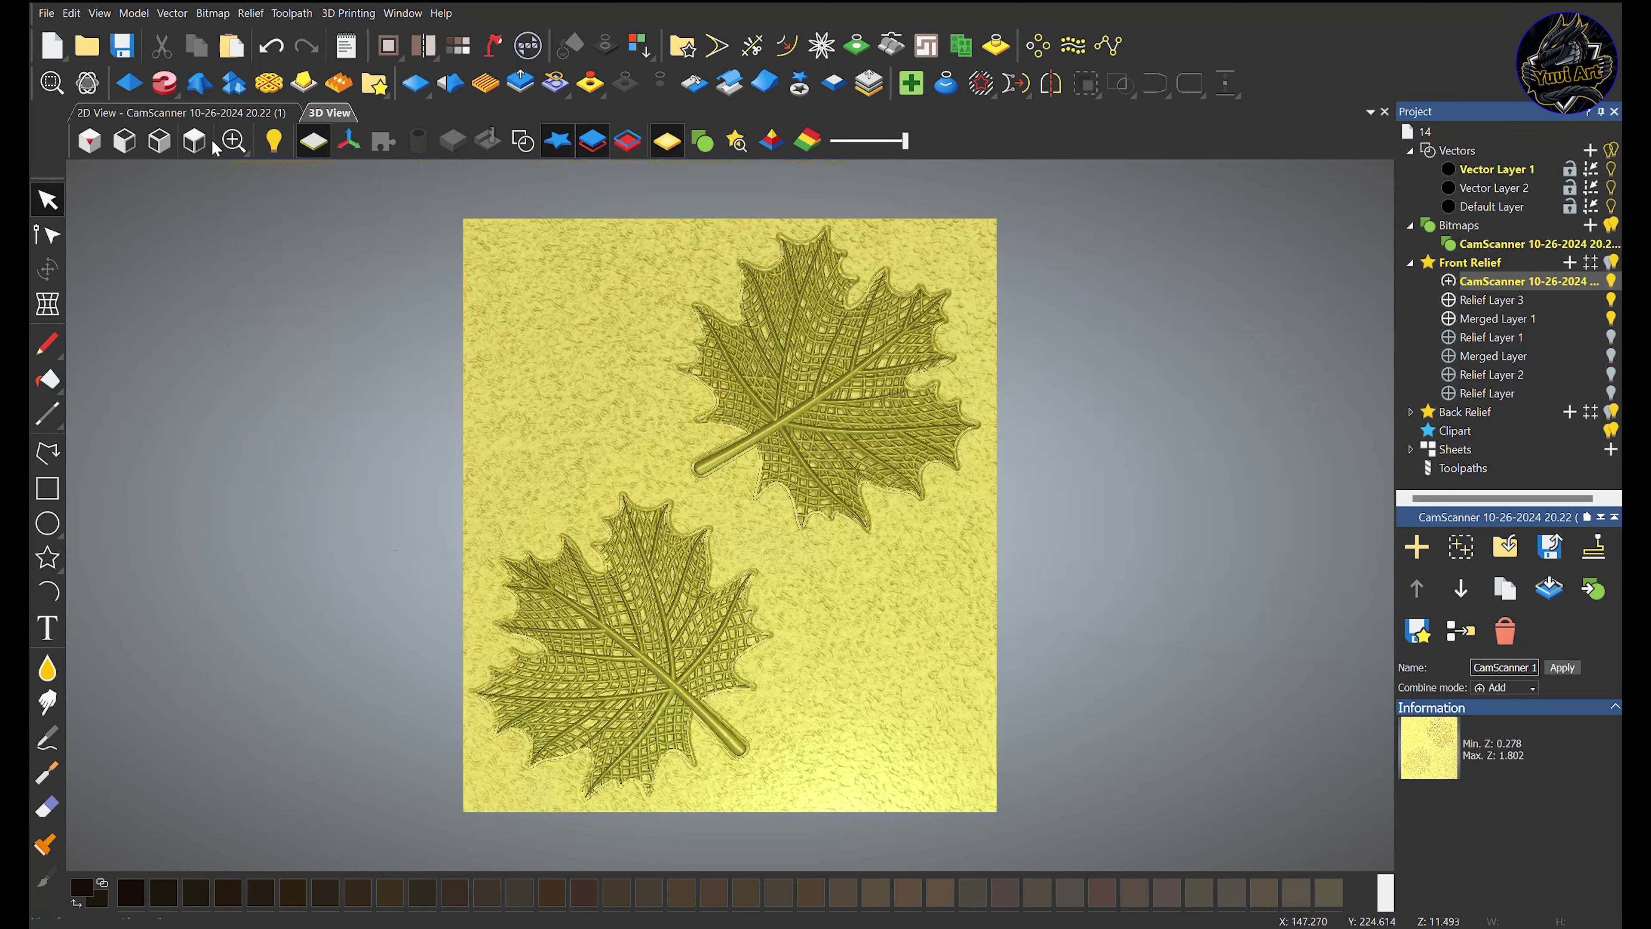
pyautogui.scroll(10, 860, 396)
pyautogui.scroll(-10, 681, 596)
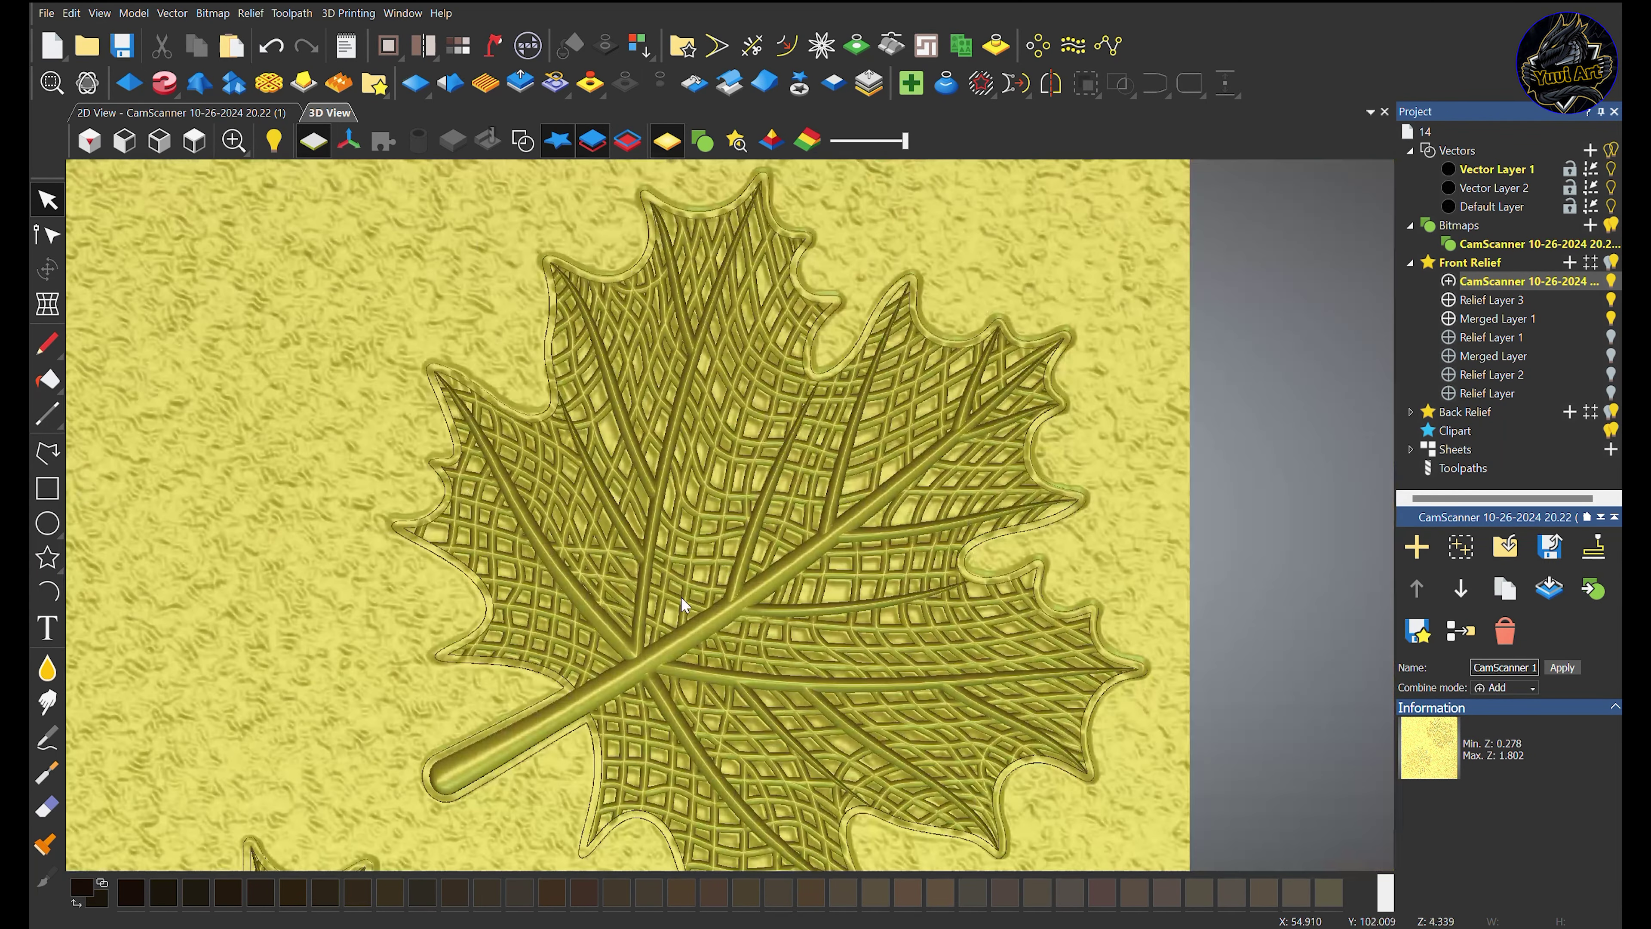
pyautogui.scroll(5, 736, 286)
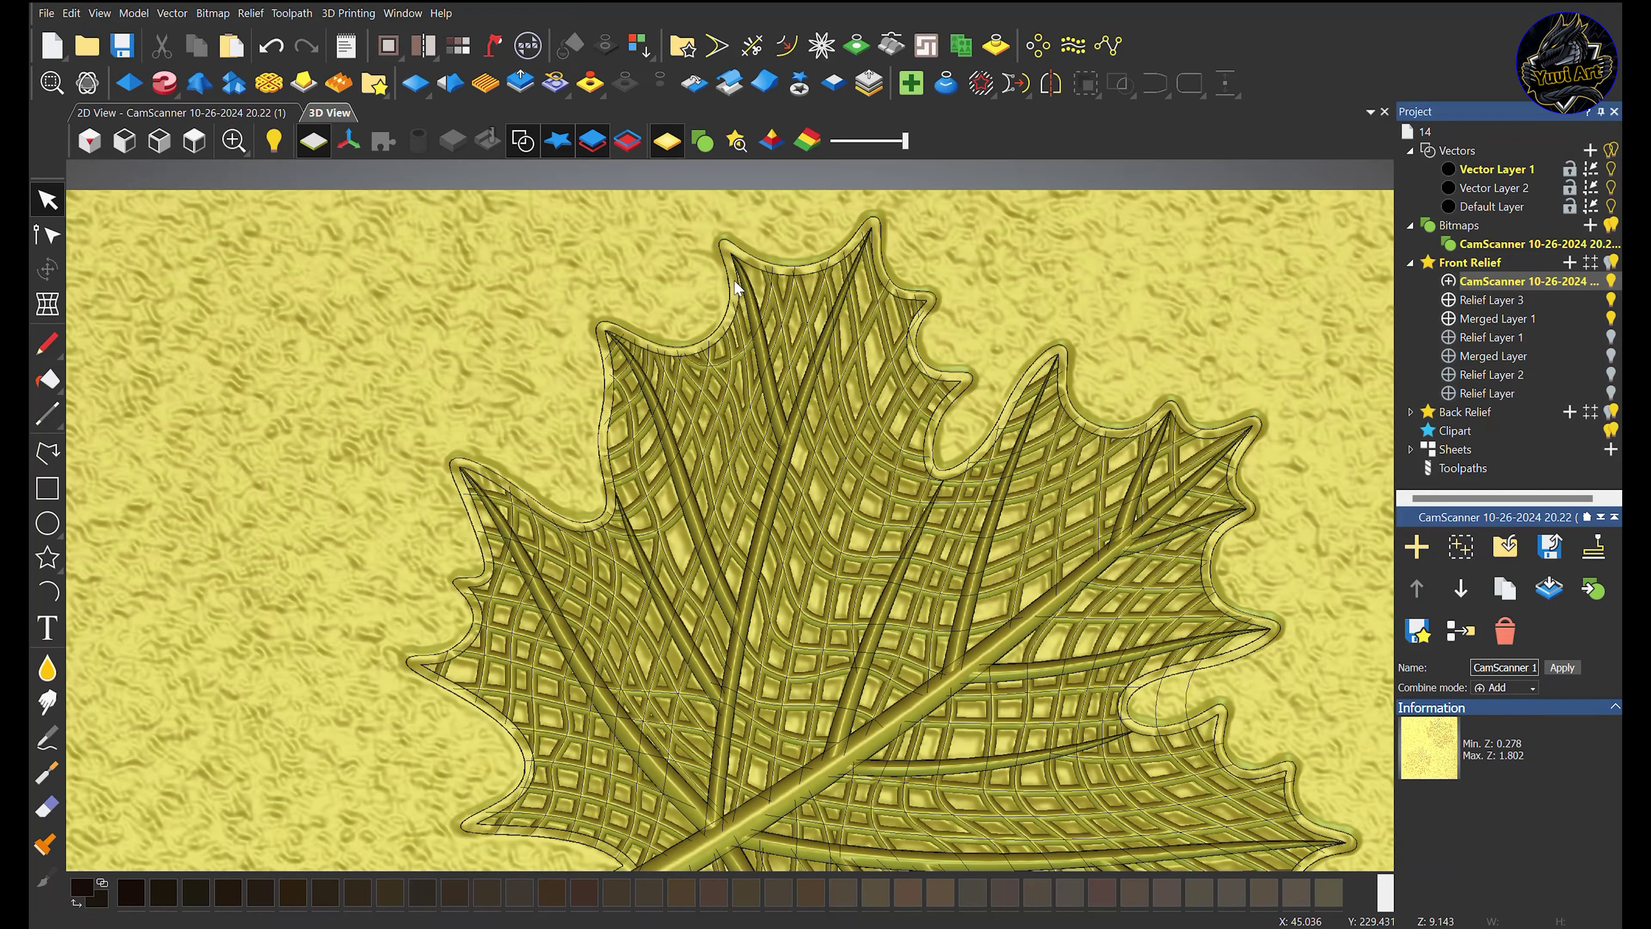
# Zero the CamScanner relief layer inside both leaf outline vectors and clear the vector selection
pyautogui.click(730, 278)
pyautogui.scroll(-8, 743, 586)
pyautogui.moveTo(664, 667); pyautogui.dragTo(711, 546, button='middle')
pyautogui.scroll(5, 710, 539)
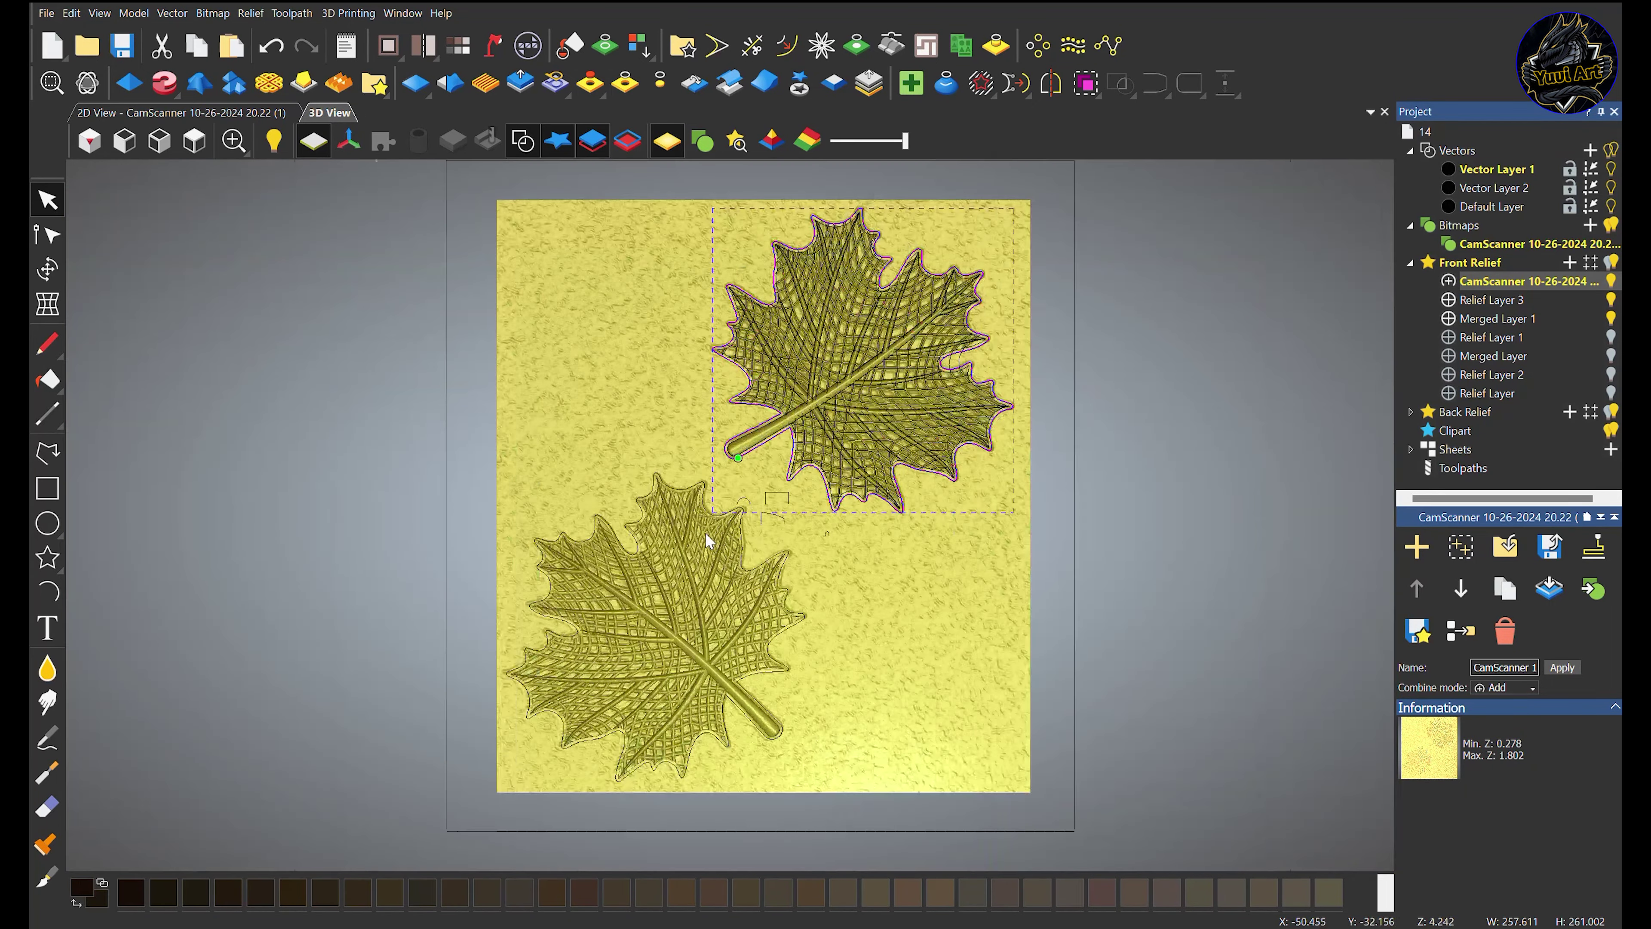
pyautogui.keyDown('shift'); pyautogui.click(764, 512); pyautogui.keyUp('shift')
pyautogui.moveTo(769, 631); pyautogui.dragTo(747, 571, button='middle')
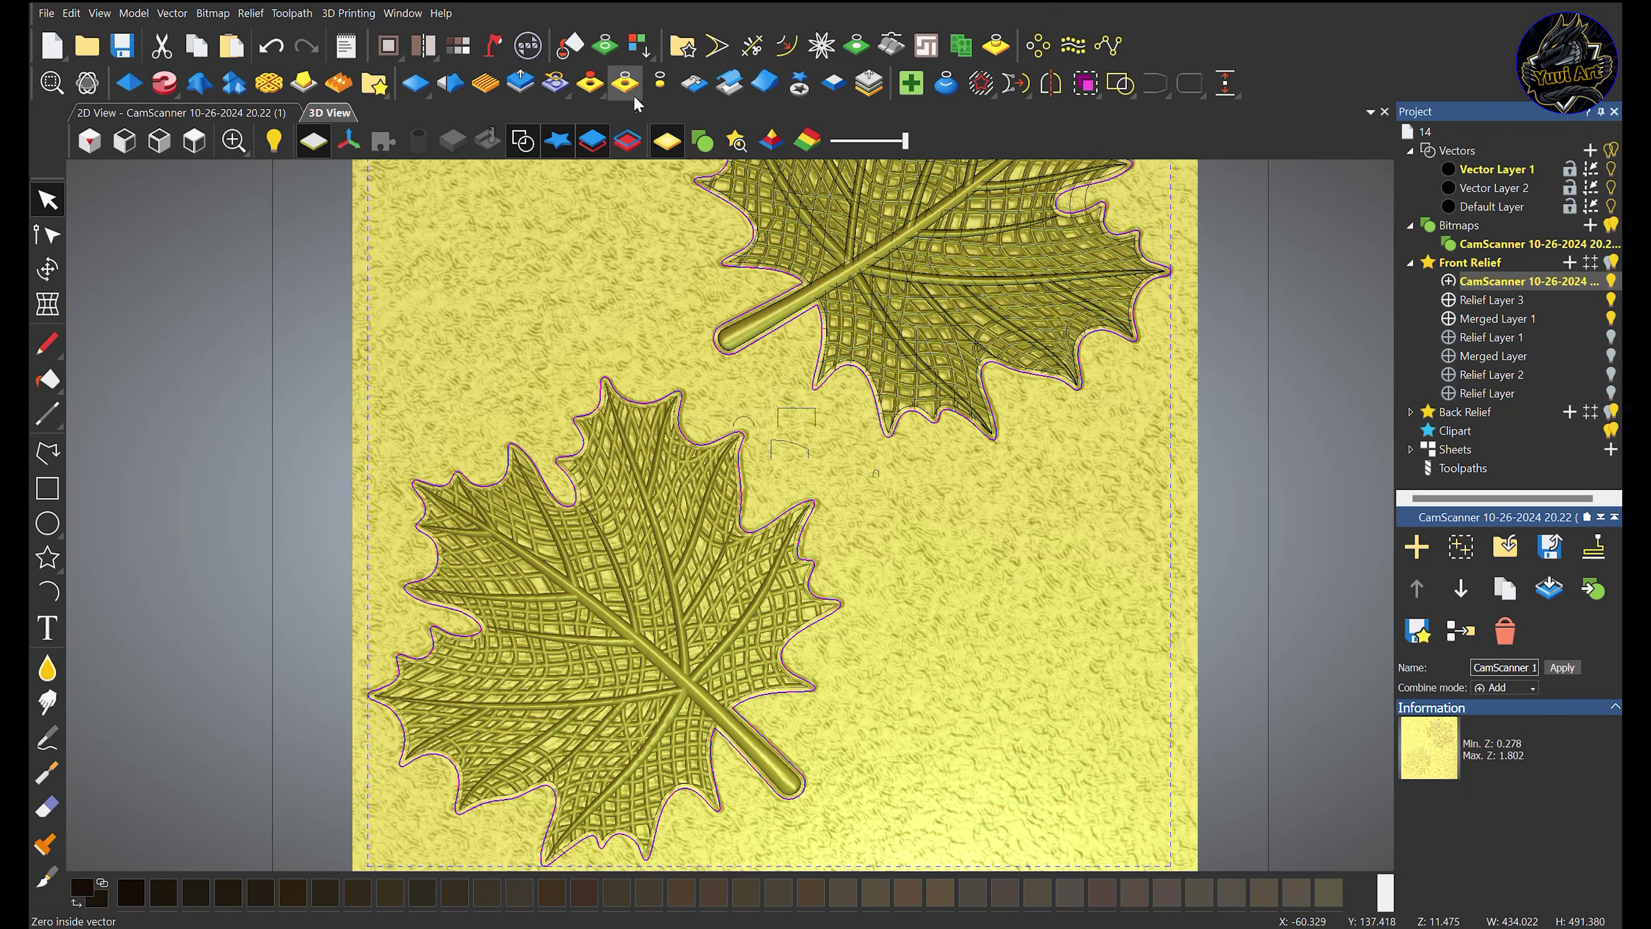
pyautogui.click(923, 563)
pyautogui.scroll(-4, 917, 554)
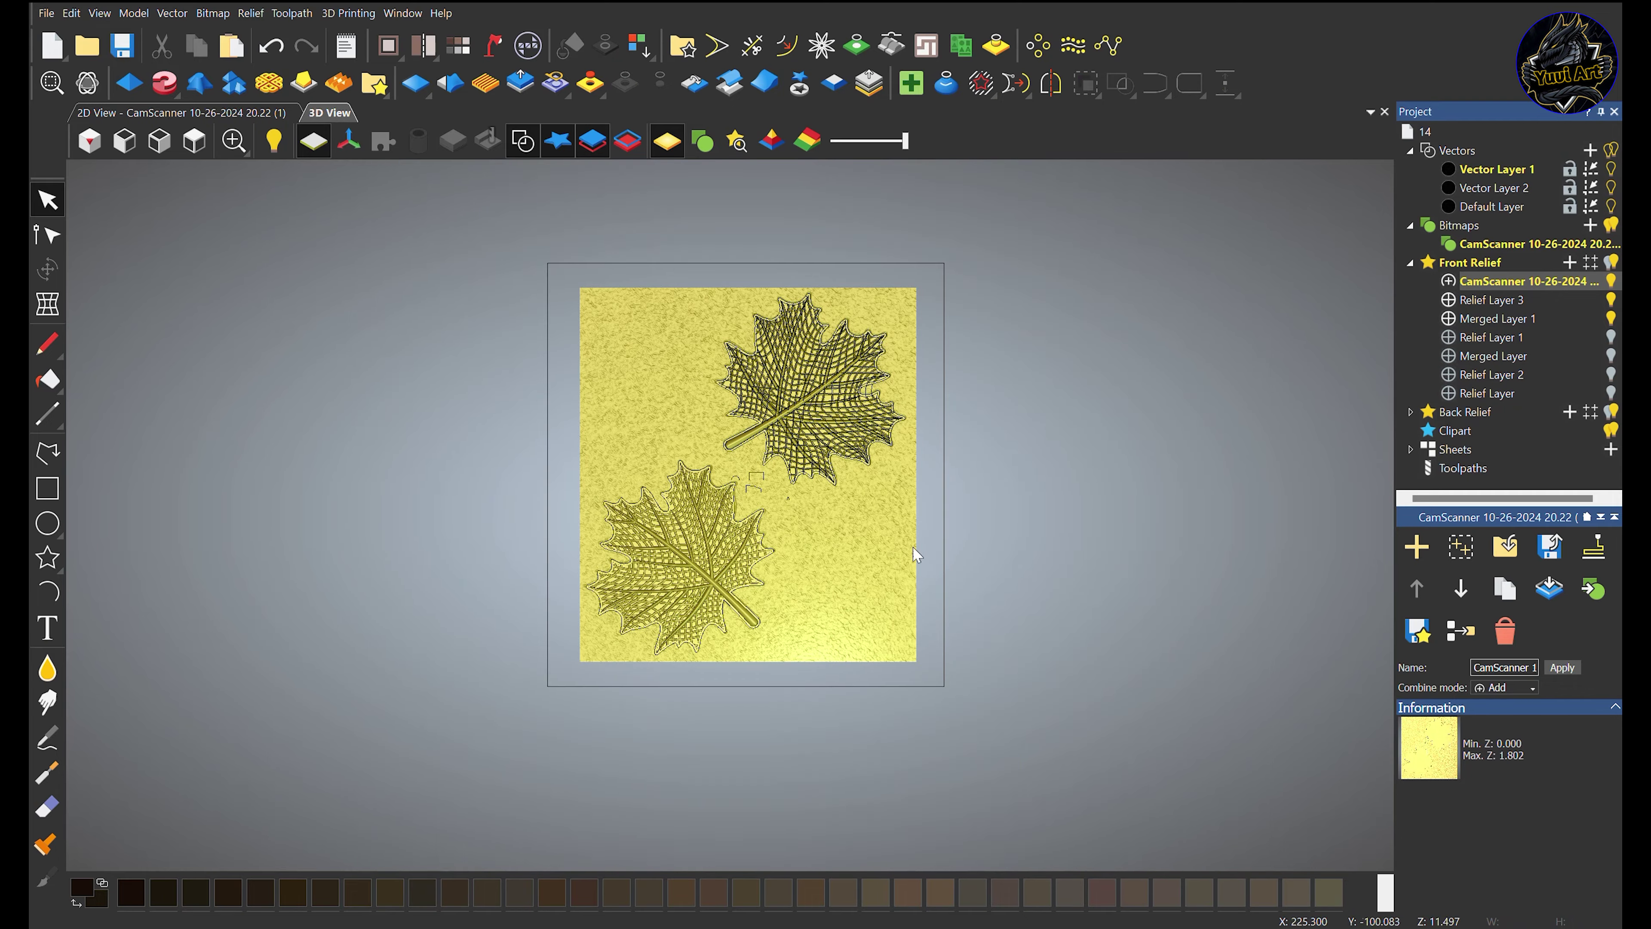
# Hide the vectors and examine the textured background and both leaves in close-up from several angles
pyautogui.click(527, 132)
pyautogui.scroll(6, 774, 384)
pyautogui.moveTo(608, 708); pyautogui.dragTo(751, 374)
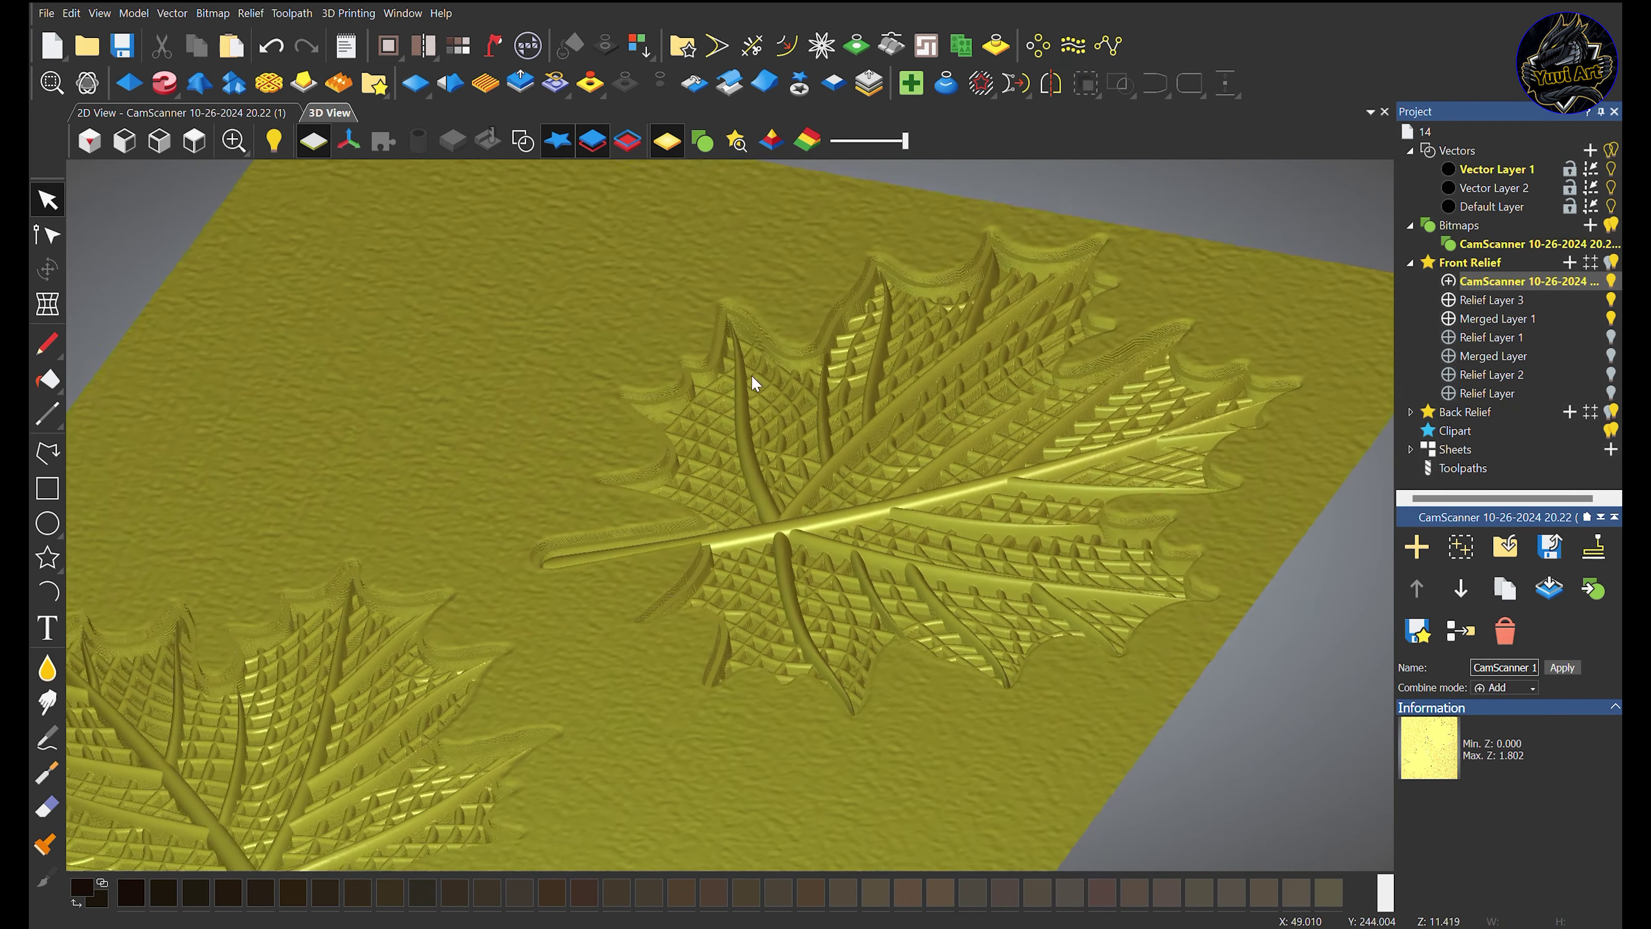
pyautogui.scroll(-3, 930, 487)
pyautogui.moveTo(930, 487); pyautogui.dragTo(589, 586)
pyautogui.scroll(3, 680, 427)
pyautogui.moveTo(680, 428); pyautogui.dragTo(1144, 520)
pyautogui.scroll(5, 564, 488)
pyautogui.moveTo(563, 488); pyautogui.dragTo(1159, 529)
pyautogui.scroll(-5, 1159, 529)
pyautogui.moveTo(793, 545); pyautogui.dragTo(777, 625)
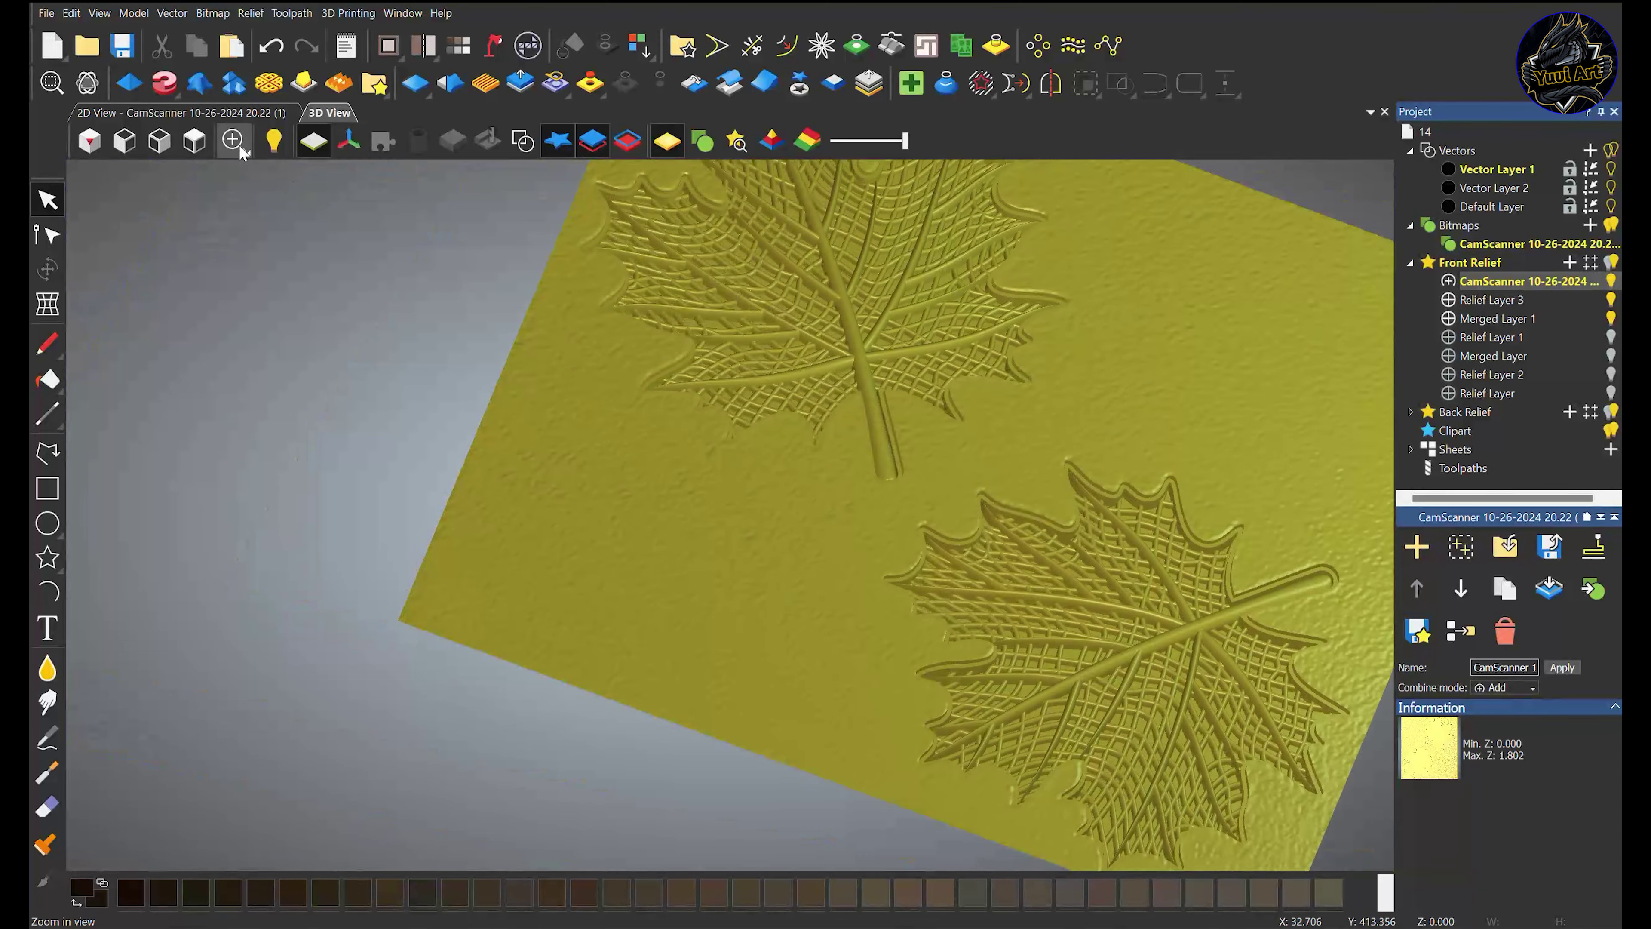
pyautogui.click(194, 141)
# Merge the visible relief layers, including the background texture and both leaves, into one new layer
pyautogui.scroll(-2, 754, 546)
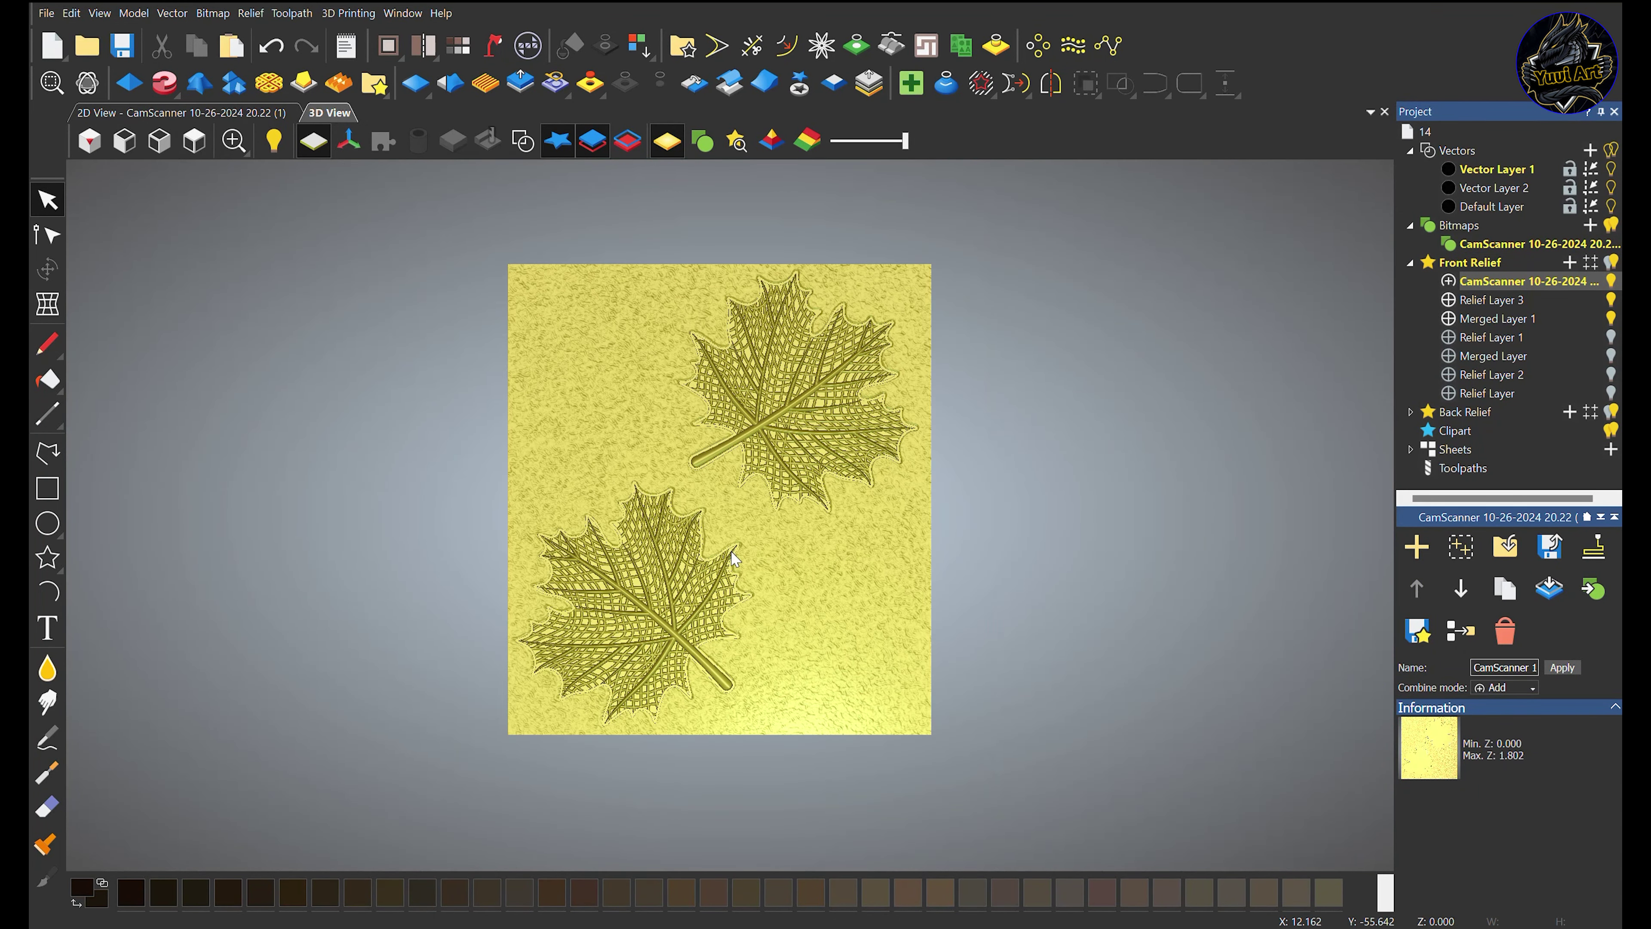
pyautogui.scroll(-3, 734, 527)
pyautogui.scroll(2, 650, 621)
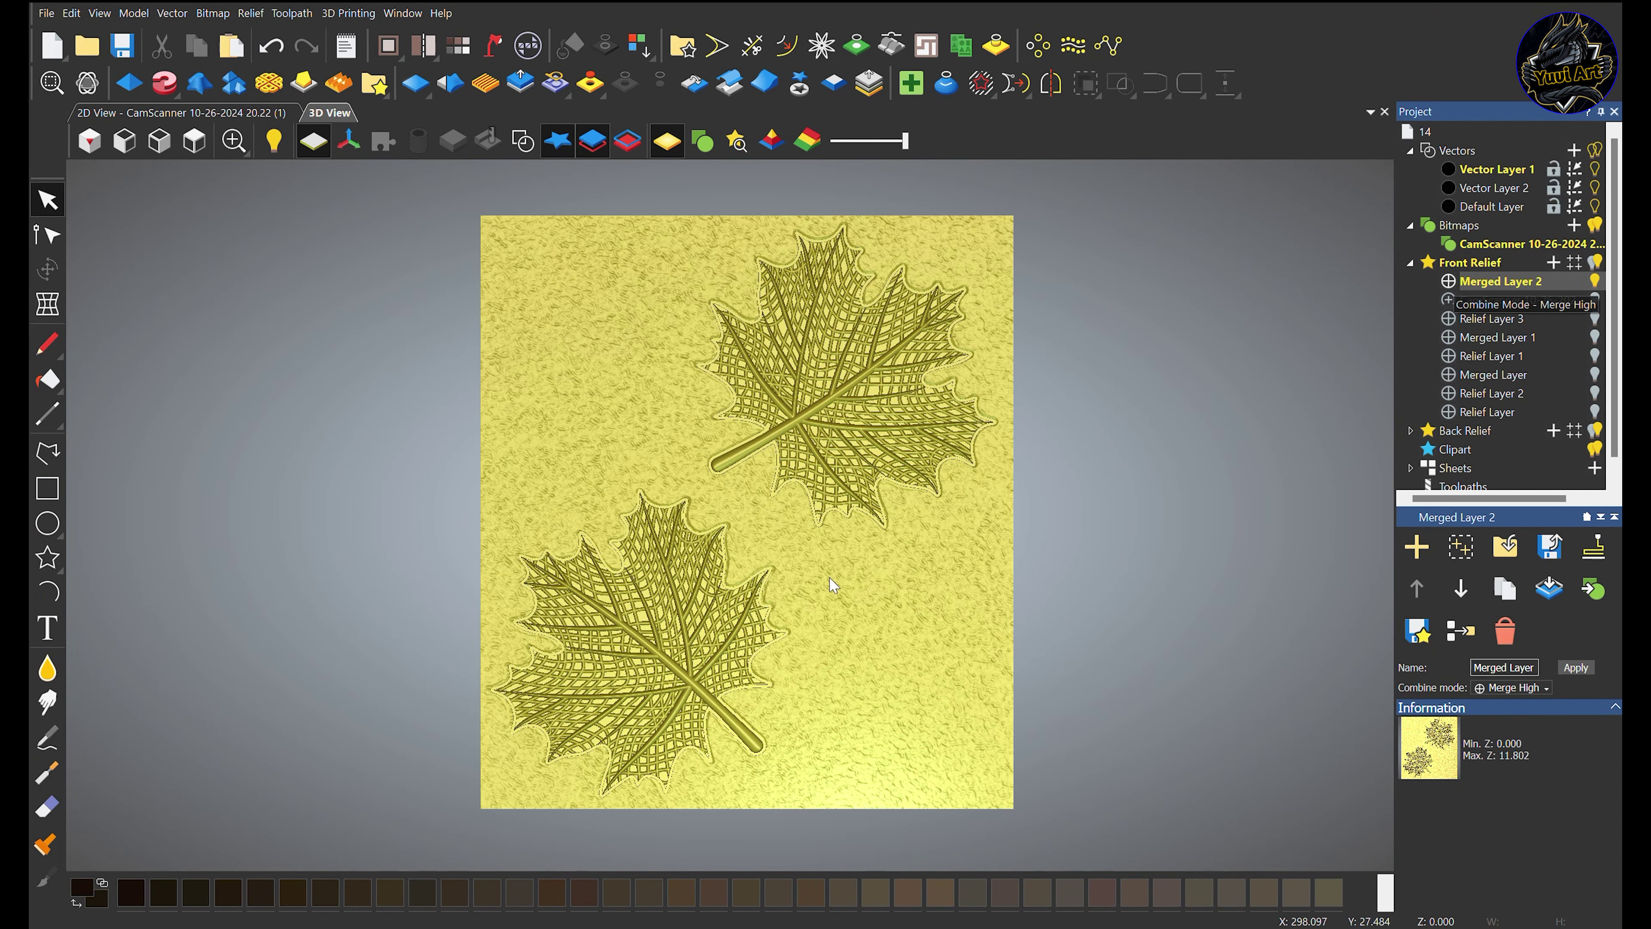
pyautogui.scroll(-3, 830, 576)
pyautogui.scroll(2, 780, 576)
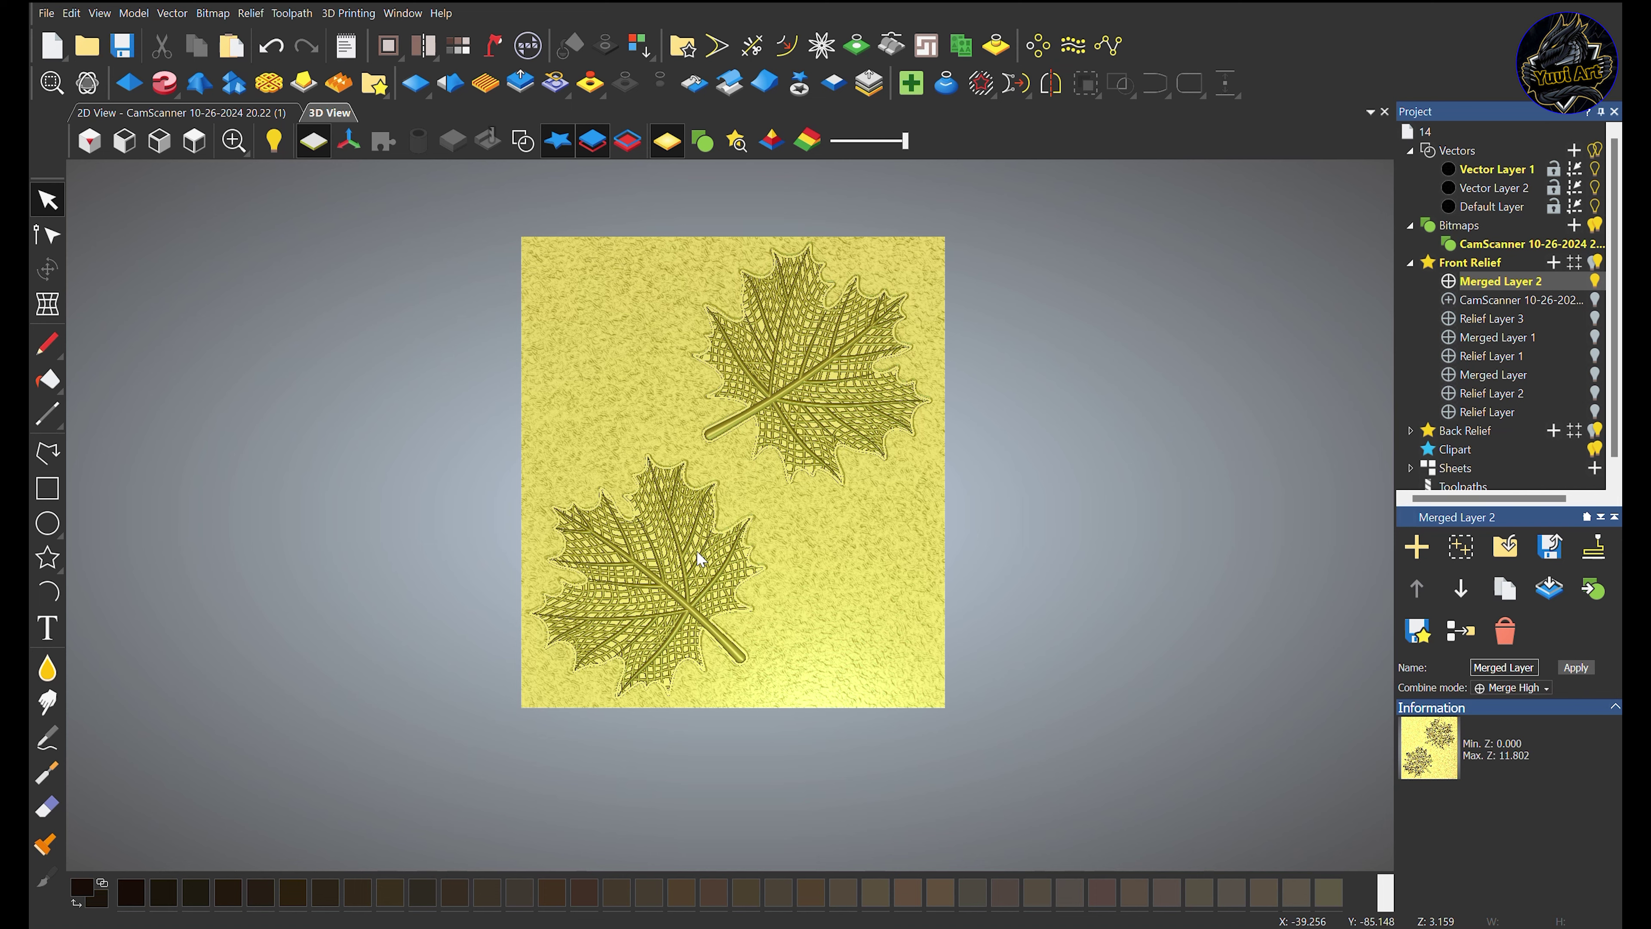
# Examine the merged two-leaf relief from above and at an angle, in plain relief colour and in the coloured preview
pyautogui.scroll(5, 716, 448)
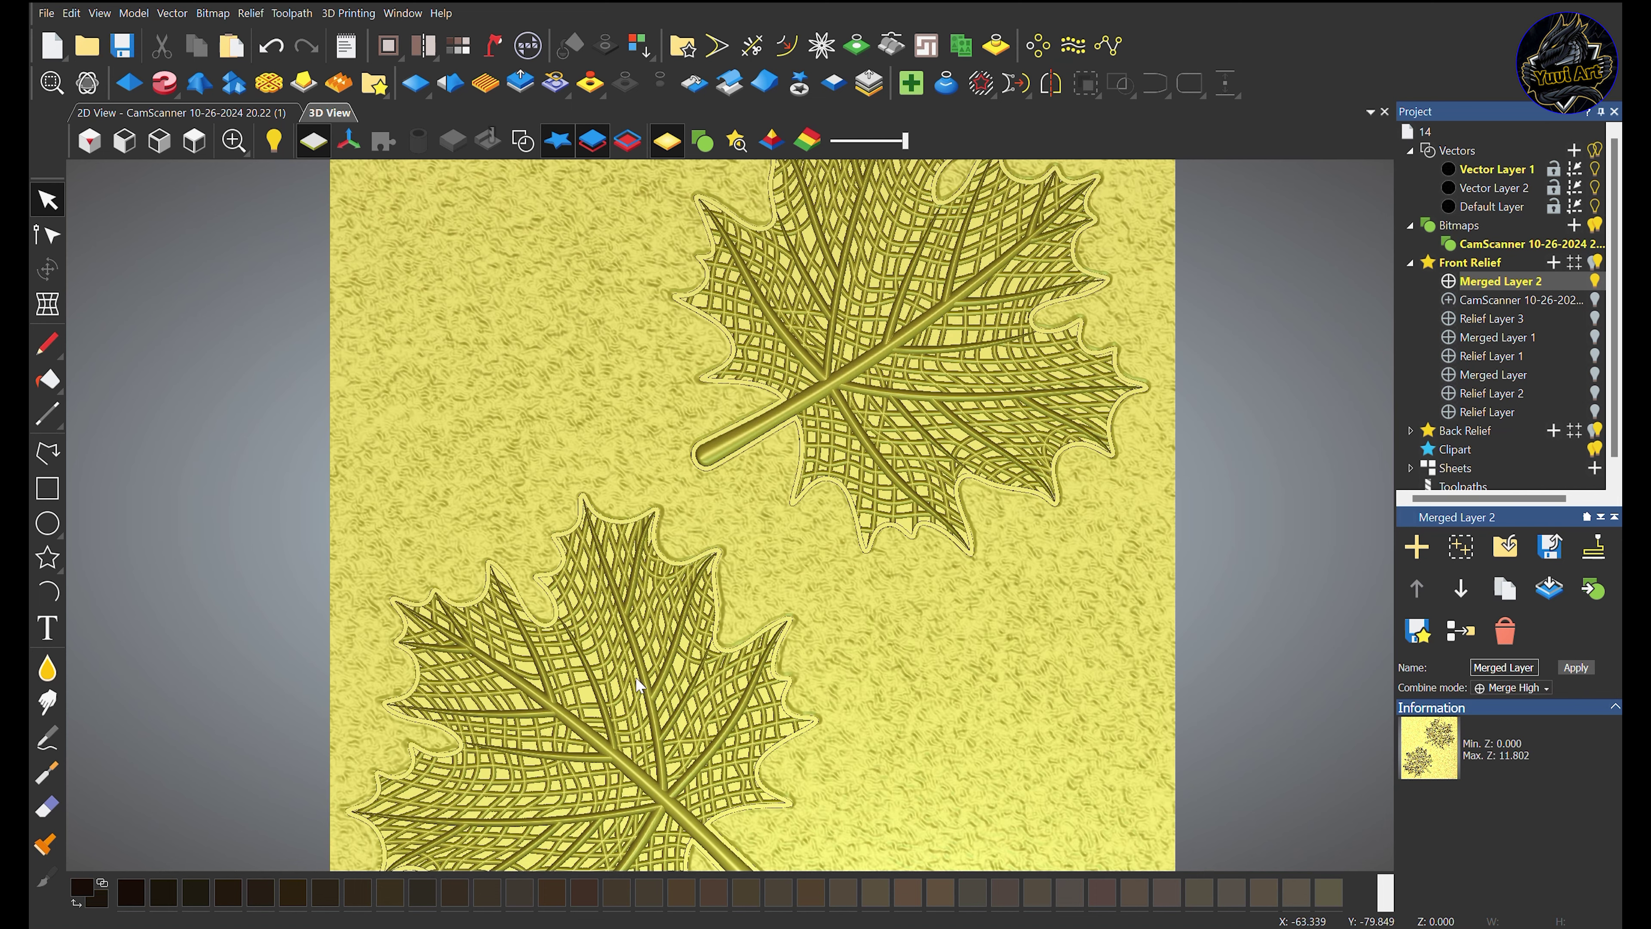
pyautogui.scroll(-4, 638, 680)
pyautogui.moveTo(638, 679); pyautogui.dragTo(303, 239)
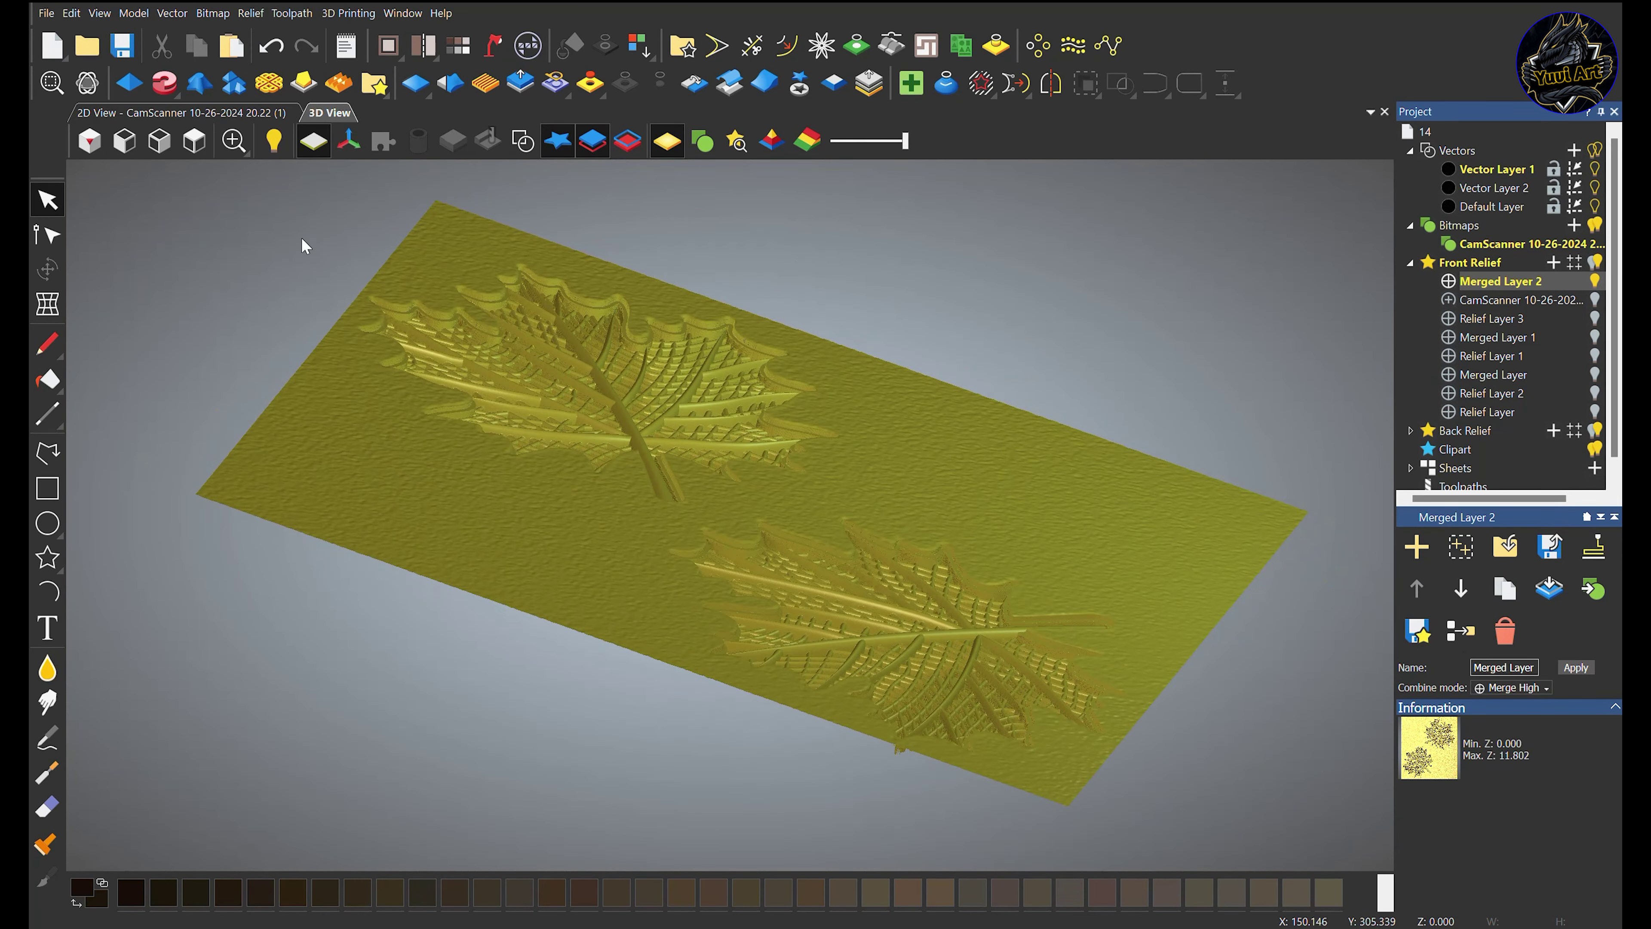
pyautogui.click(194, 159)
pyautogui.click(746, 146)
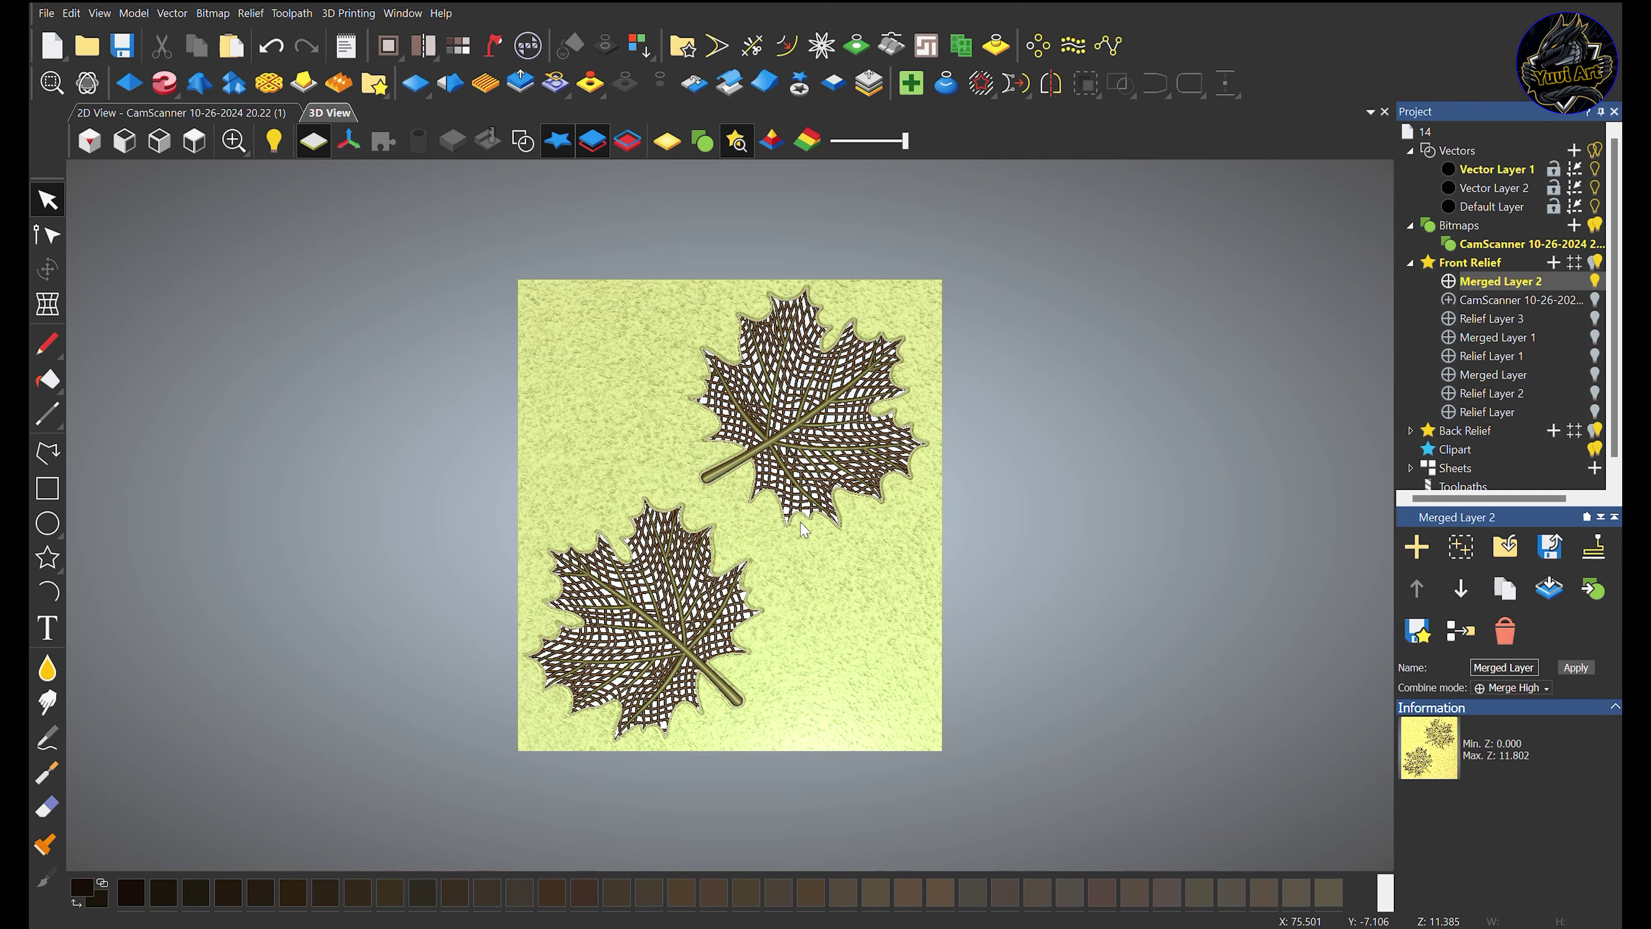
pyautogui.scroll(2, 897, 364)
pyautogui.scroll(-2, 884, 390)
pyautogui.scroll(5, 705, 582)
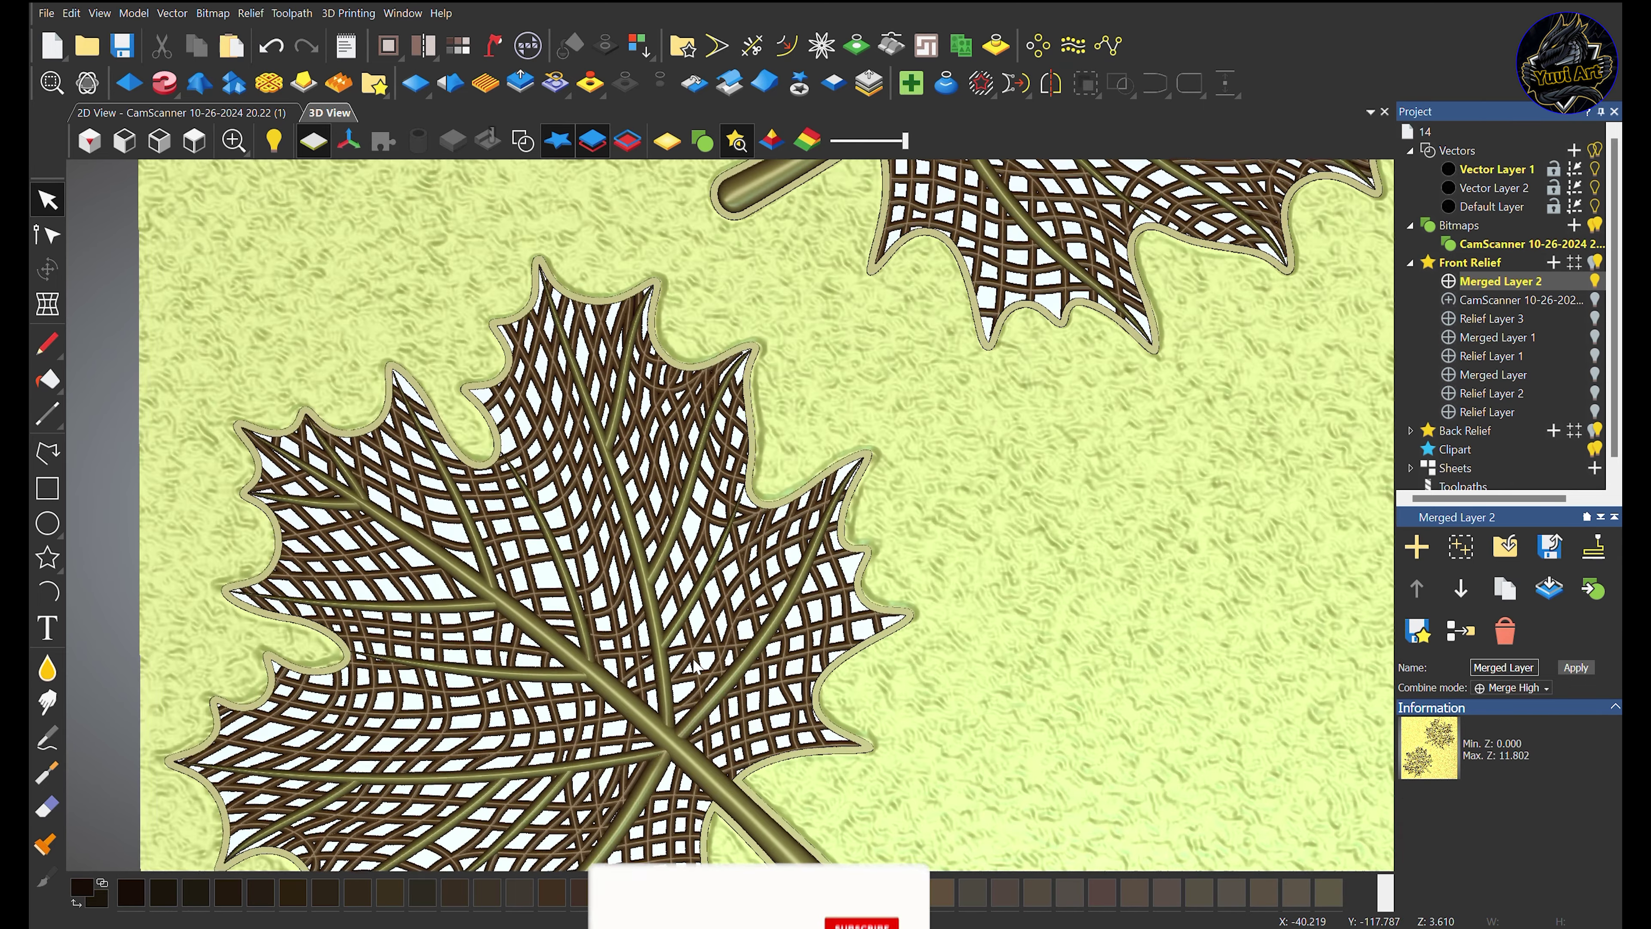
pyautogui.moveTo(705, 582); pyautogui.dragTo(999, 450)
pyautogui.scroll(-2, 910, 453)
pyautogui.scroll(2, 730, 295)
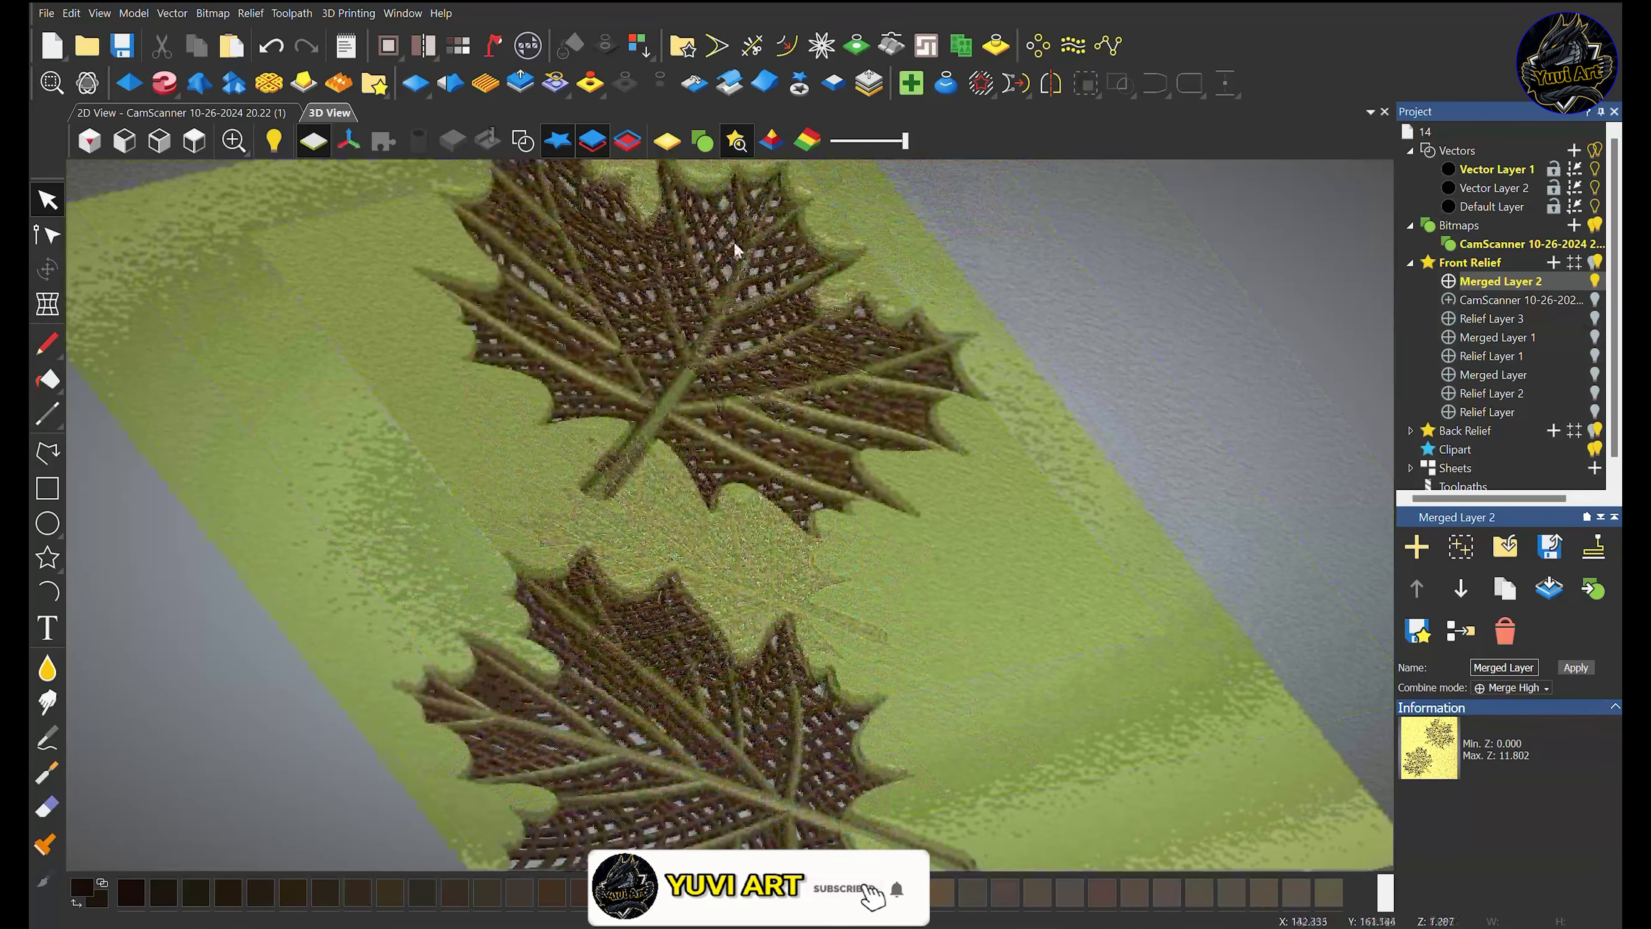